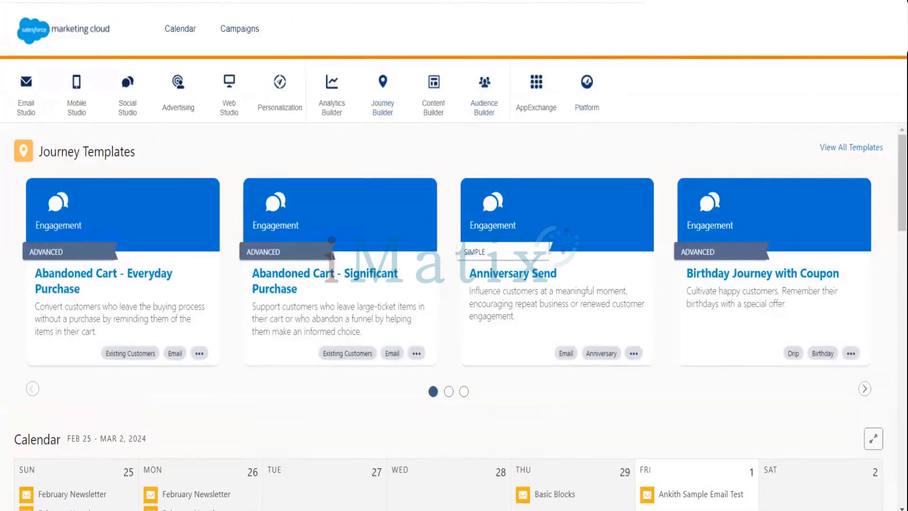
Step: Go to Setup from the account menu and expand the Data Management section in the sidebar
mouse_move(855, 30)
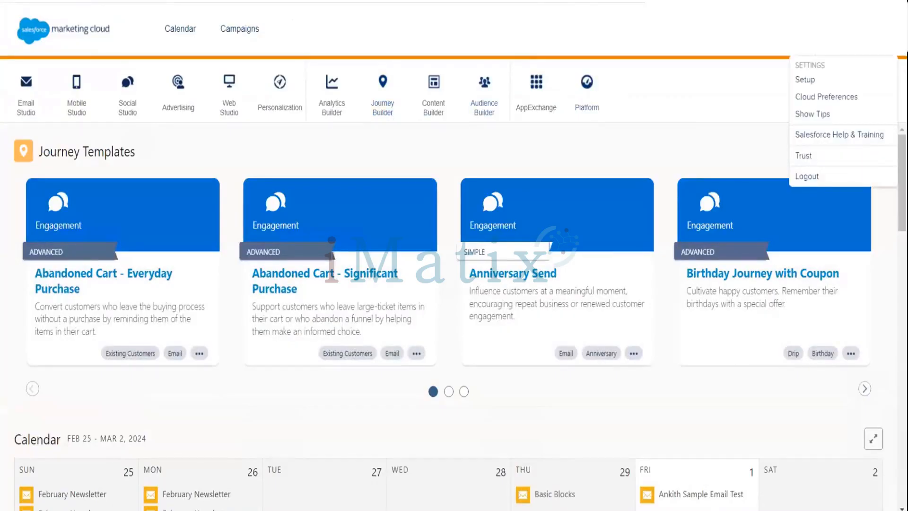
click(806, 80)
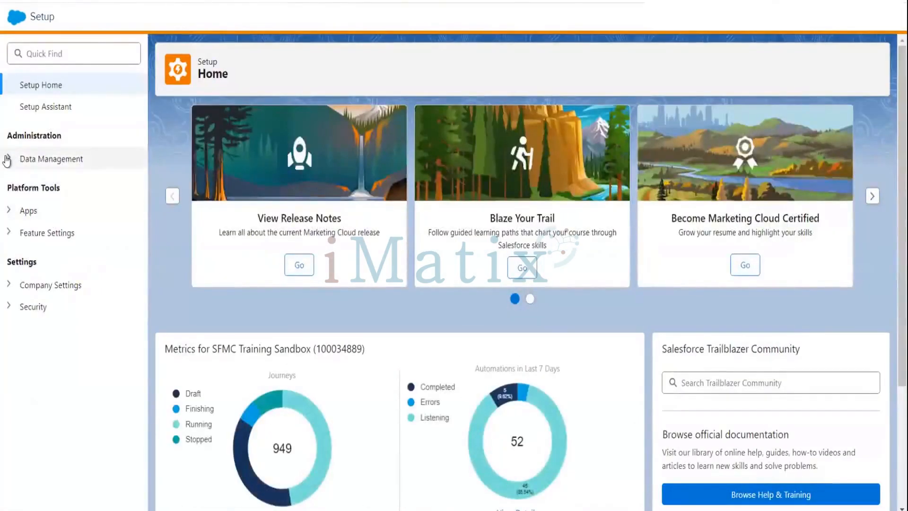
click(8, 159)
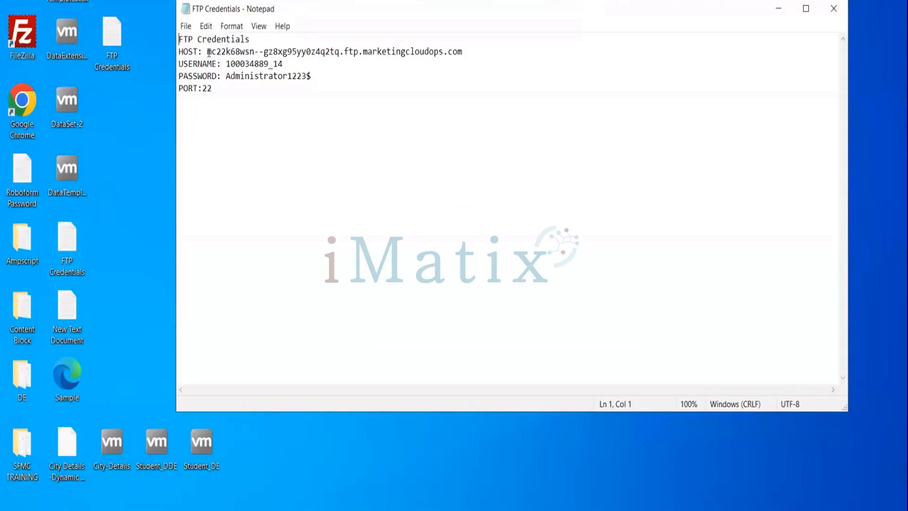
Step: Copy the FTP host address from FTP Credentials.txt and launch FileZilla from the desktop
drag(206, 51, 473, 54)
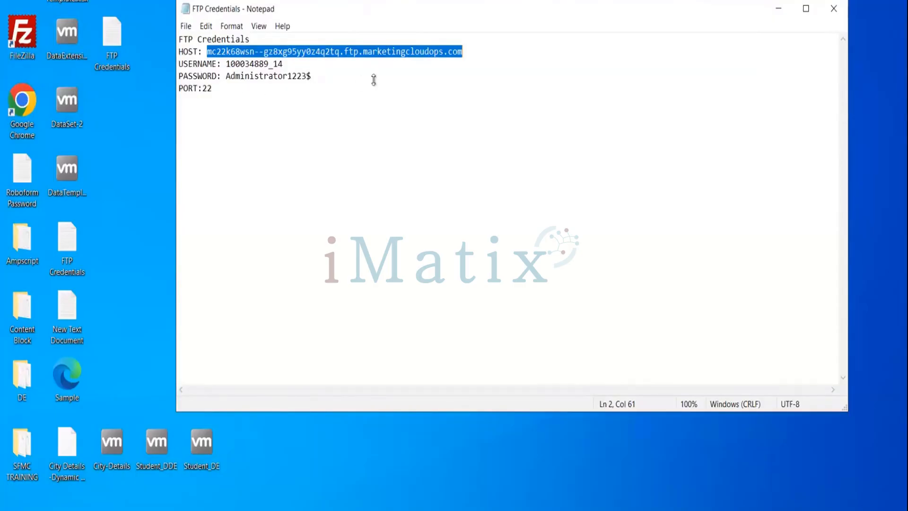
double_click(24, 38)
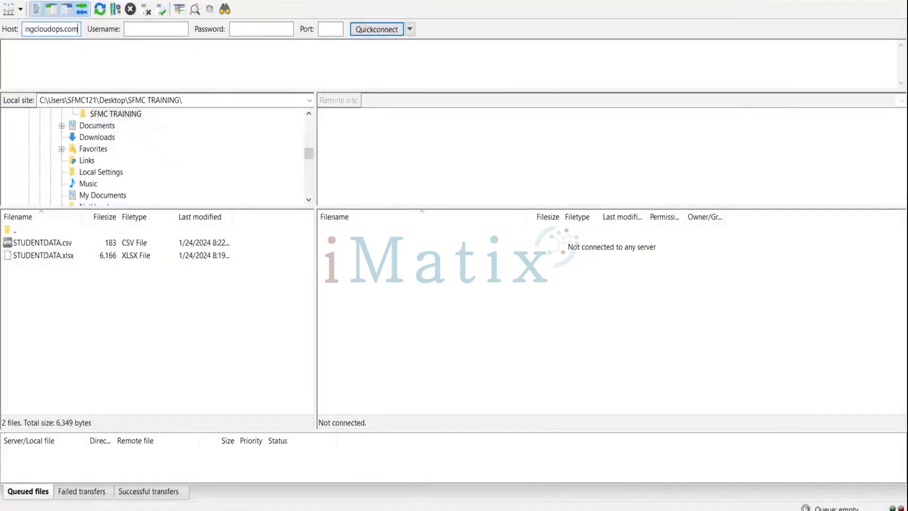
Step: Copy the SFTP username from the credentials note into FileZilla's Username box
click(473, 509)
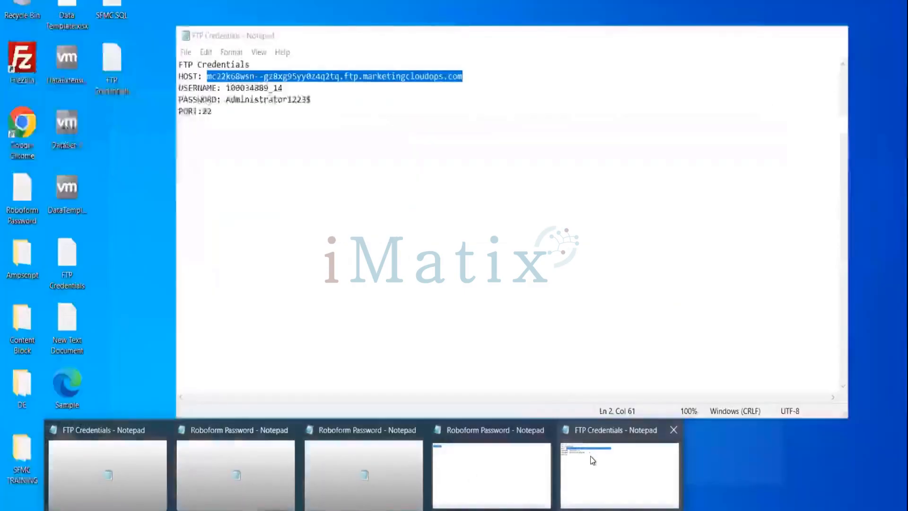
click(590, 456)
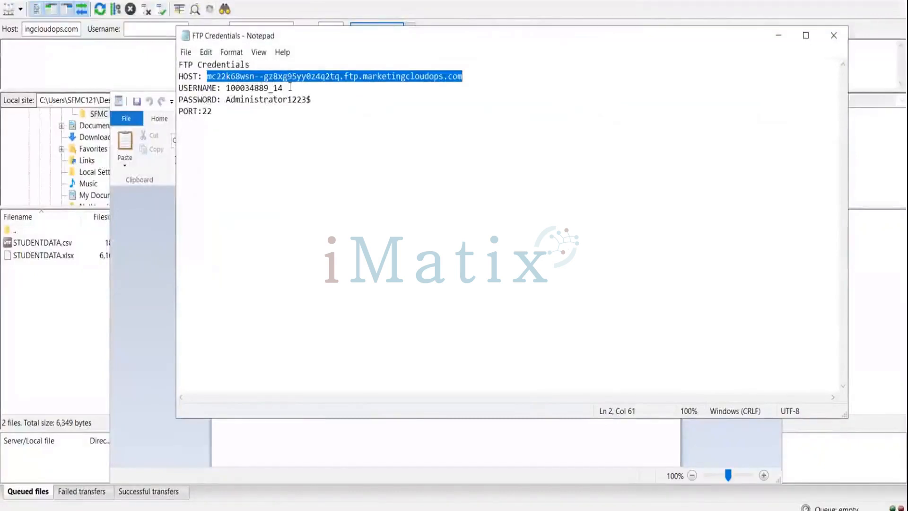
drag(284, 87, 227, 86)
key(ctrl+c)
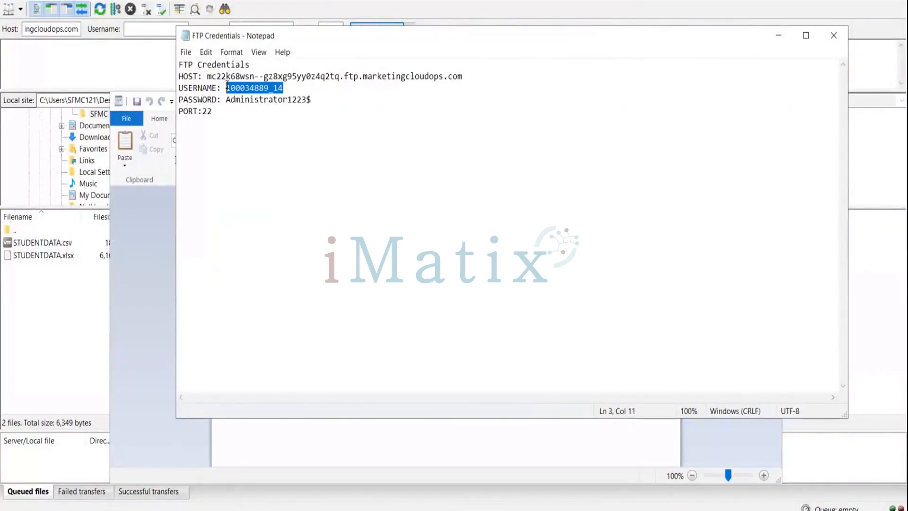
click(128, 27)
key(ctrl+v)
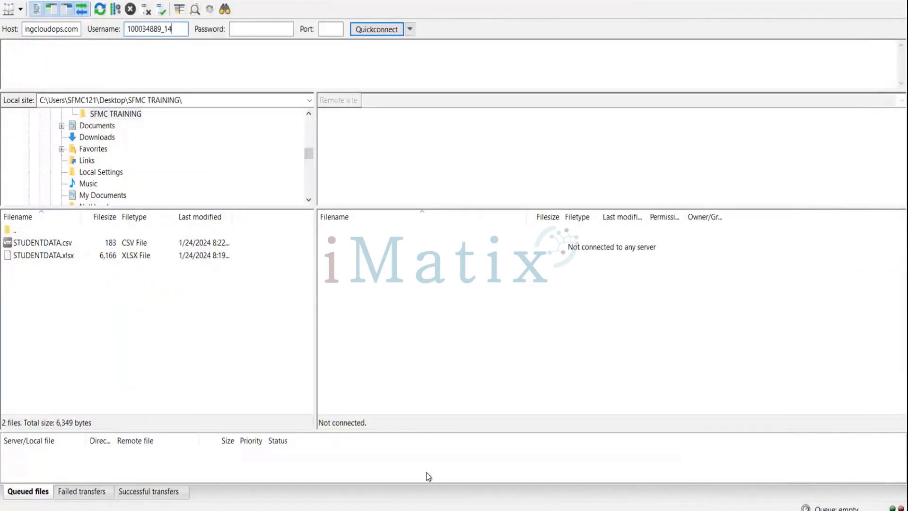
Step: Paste the SFTP password into FileZilla, set port 22, and Quickconnect to the server
click(452, 501)
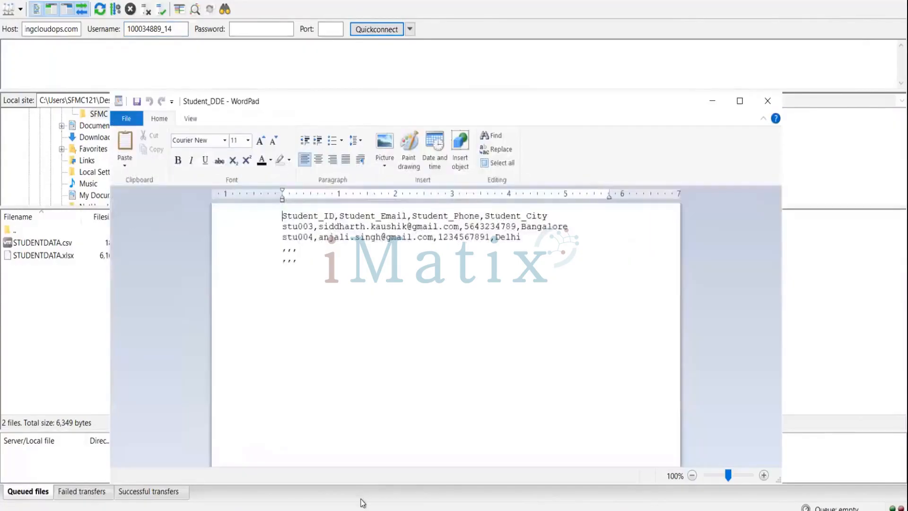
mouse_move(364, 509)
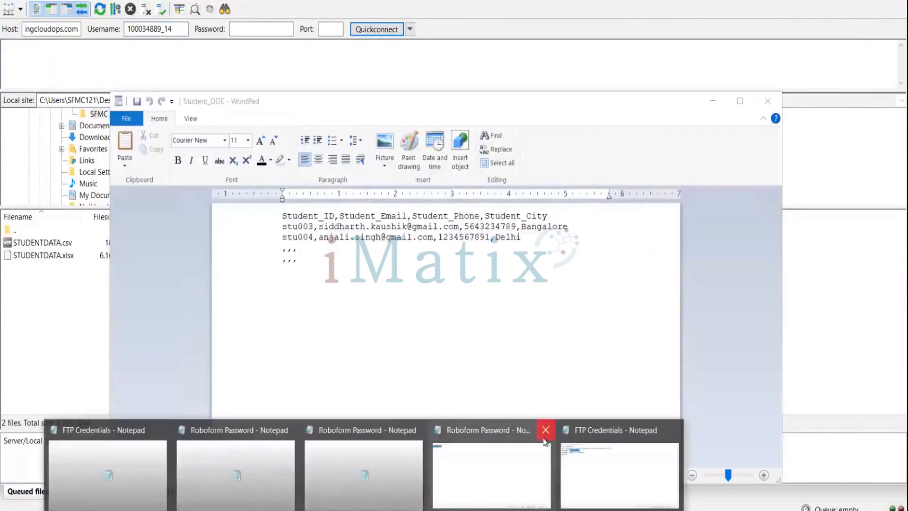
click(596, 475)
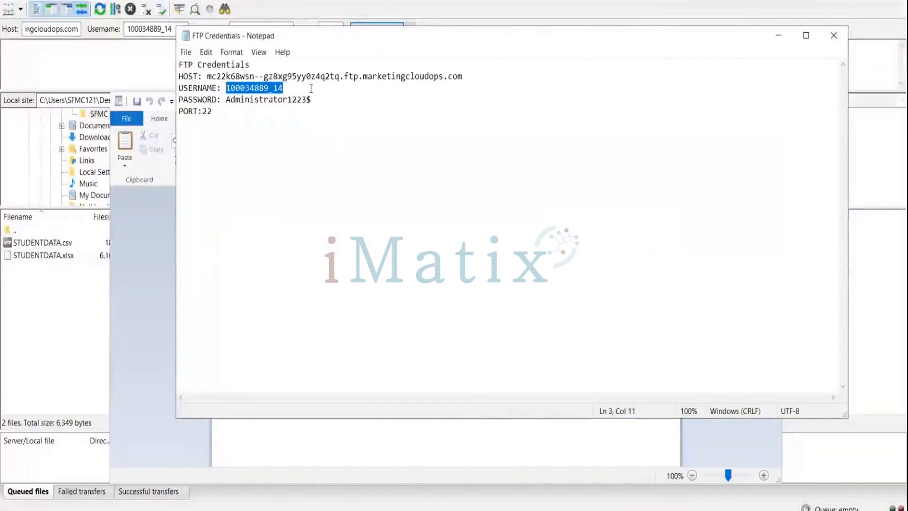
click(312, 100)
drag(237, 98, 226, 100)
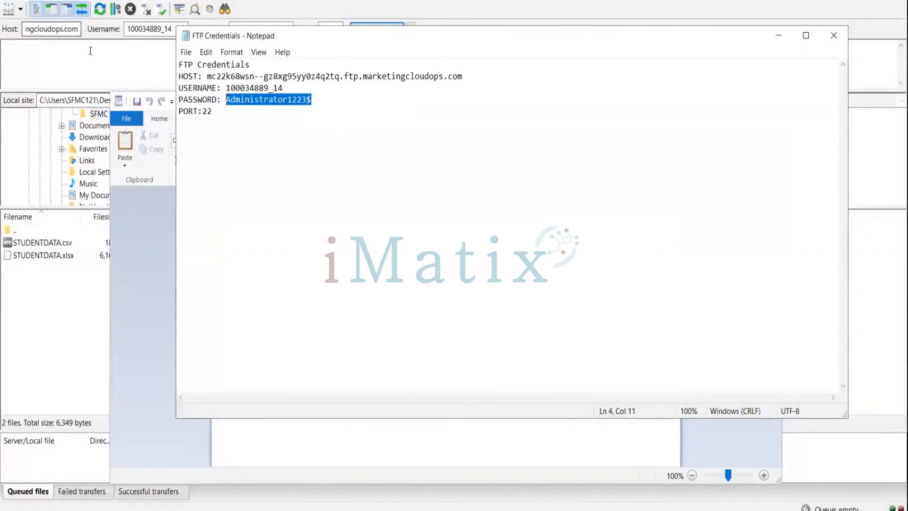
click(97, 62)
click(262, 29)
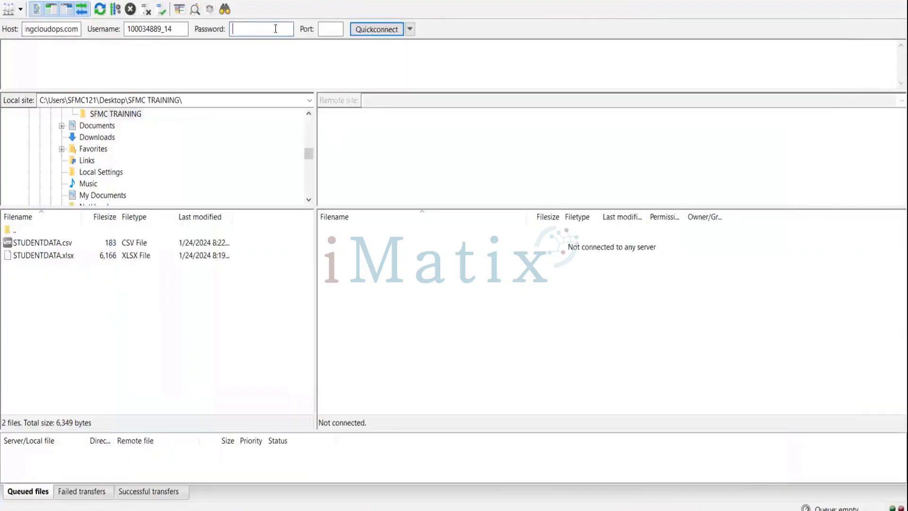
key(ctrl+v)
click(340, 27)
text(22)
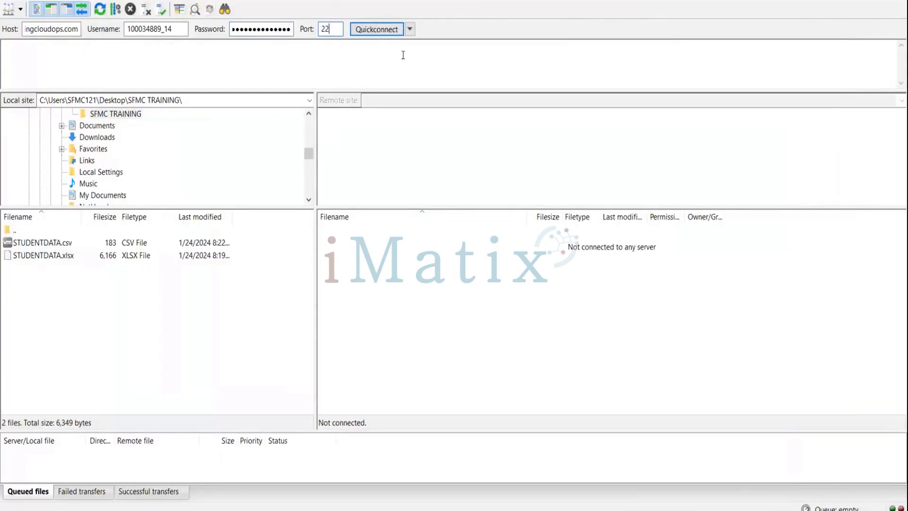
click(376, 32)
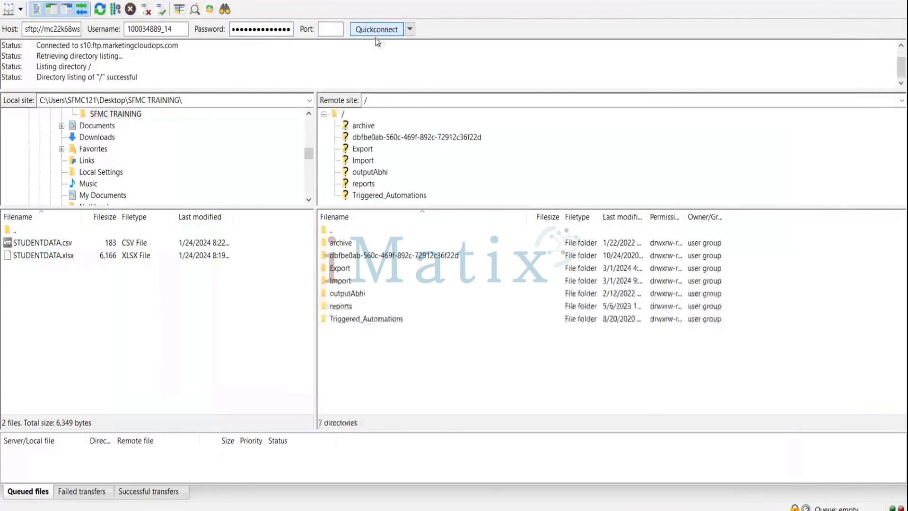
Step: Browse the remote tree to the /Import/Ankith folder holding STUDENTDATA.csv
click(356, 161)
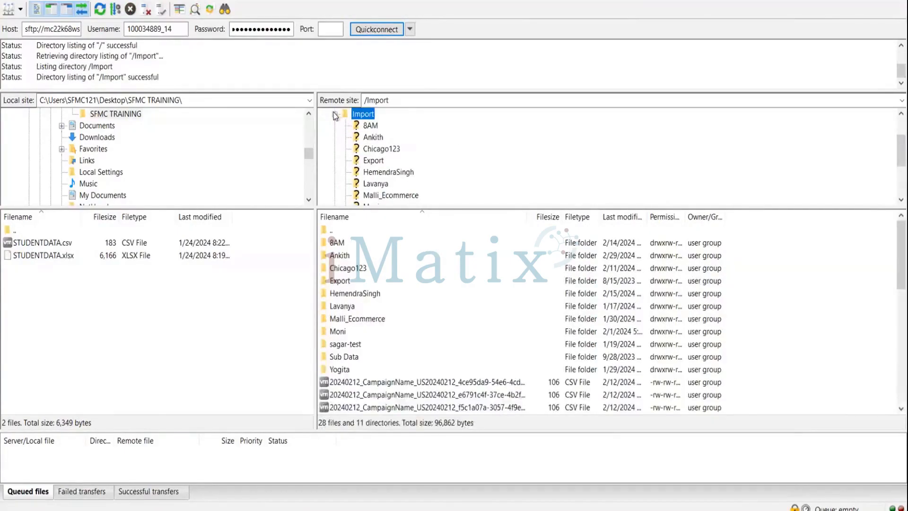
click(335, 114)
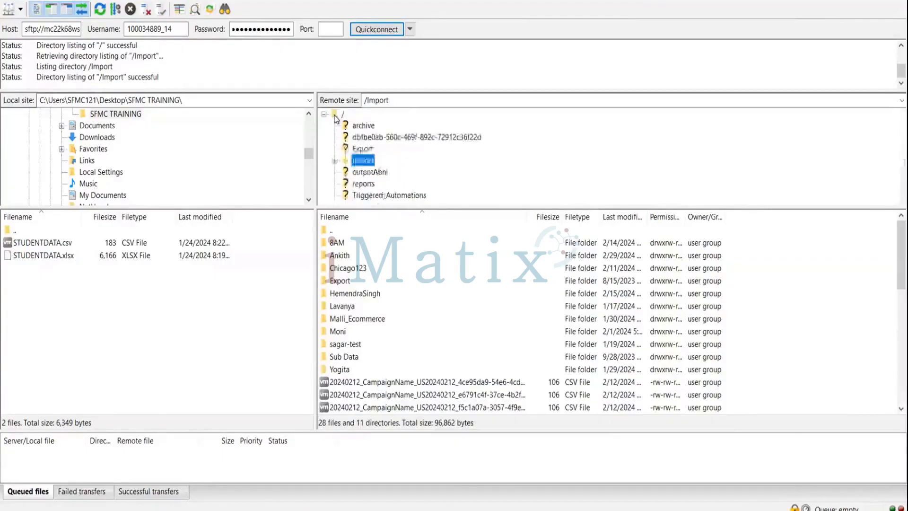
click(381, 197)
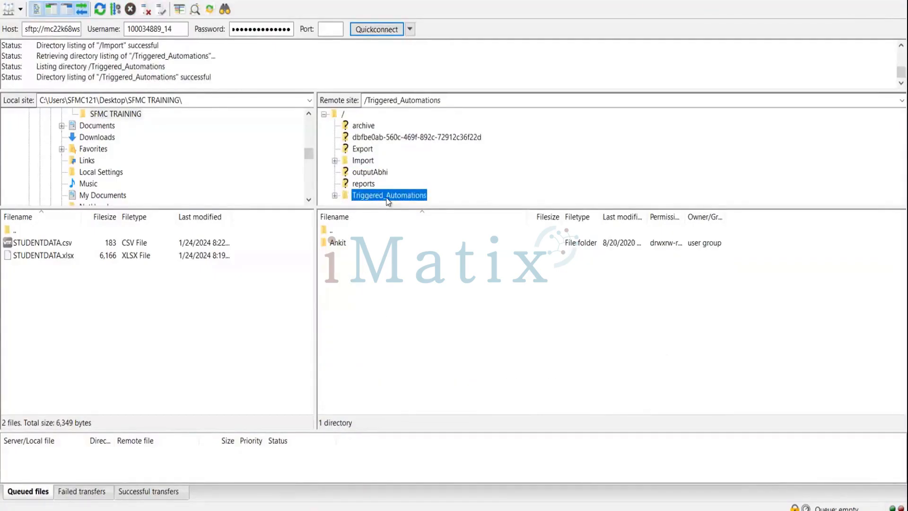
click(387, 197)
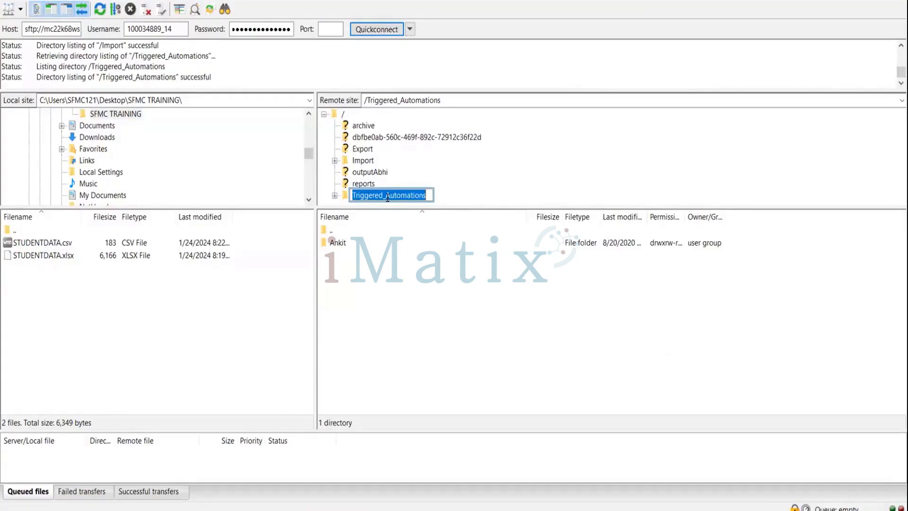
double_click(355, 162)
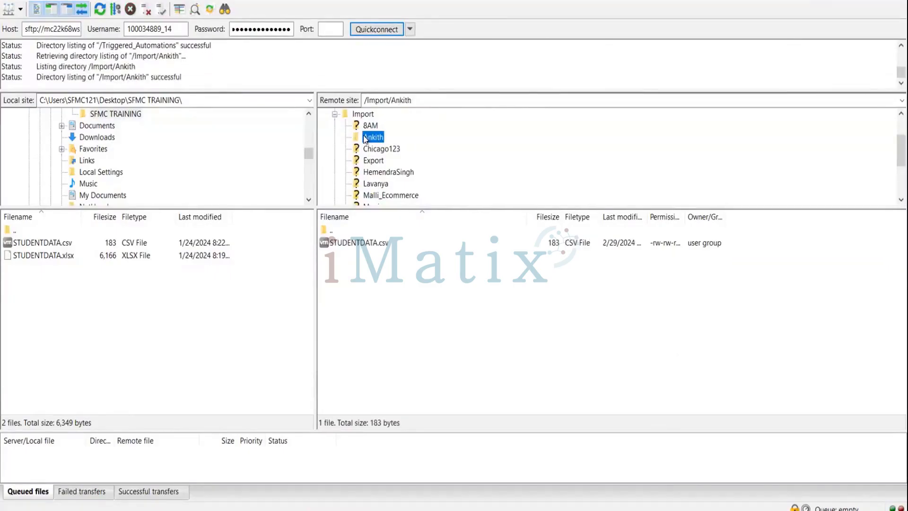
Step: Delete the old STUDENTDATA.csv (183 bytes) from /Import/Ankith on the server
click(357, 243)
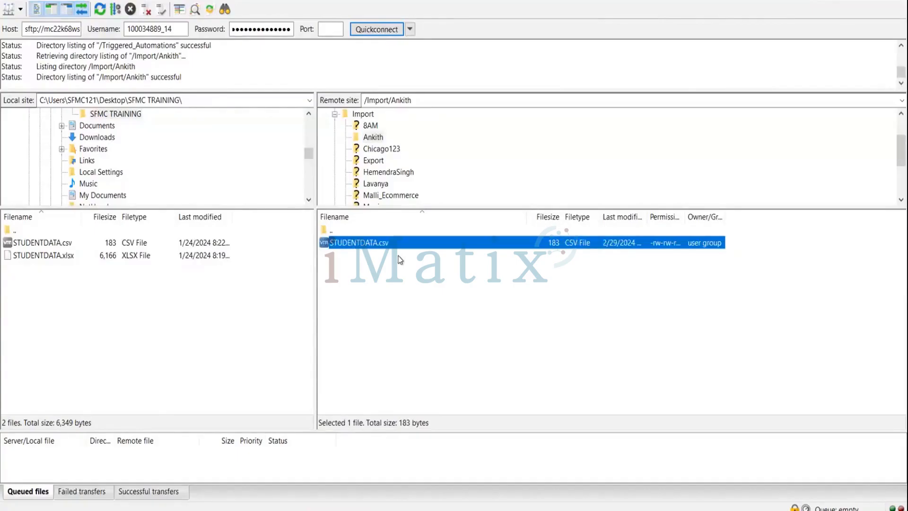
key(Delete)
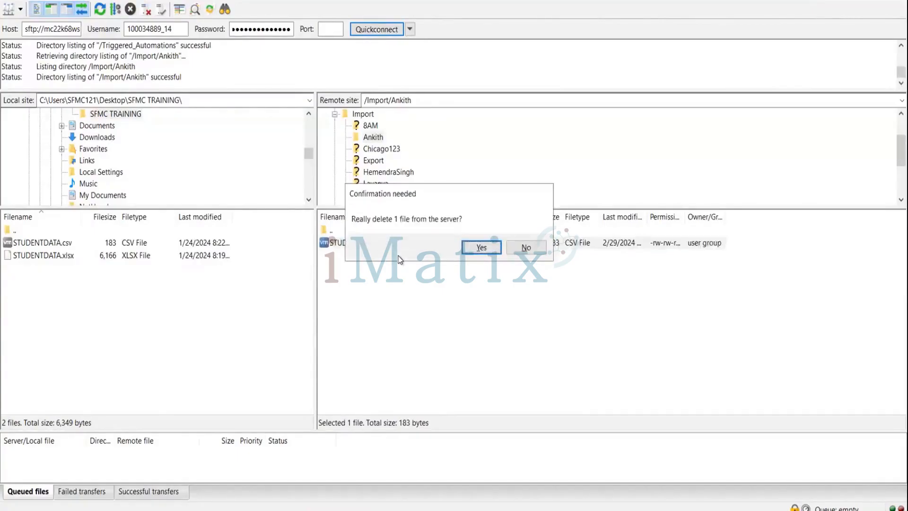
click(481, 247)
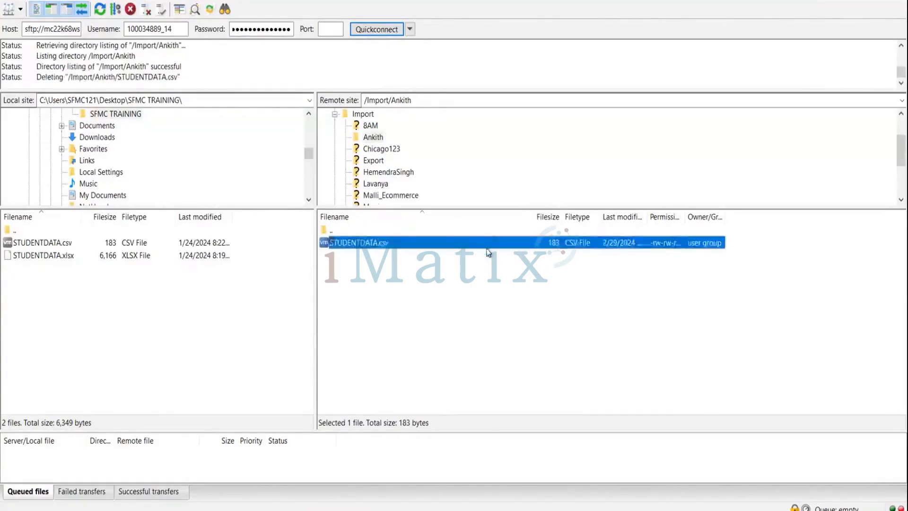
click(376, 138)
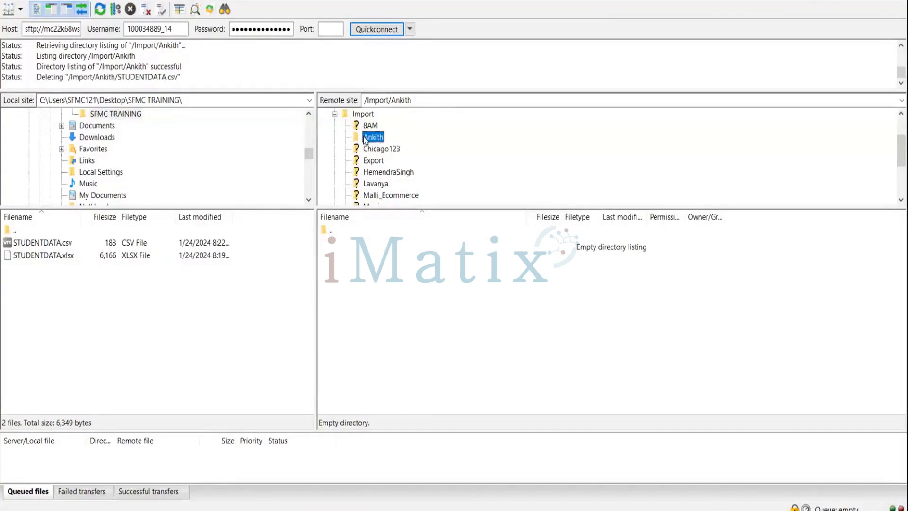
click(365, 138)
Step: Return to the /Import listing and view the Import and Ankith folder context menus without choosing anything
click(363, 114)
click(363, 115)
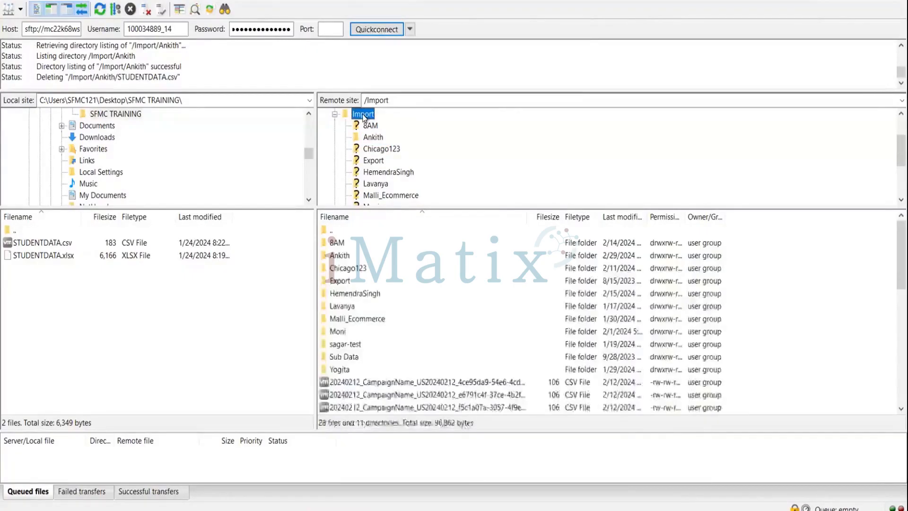
right_click(363, 116)
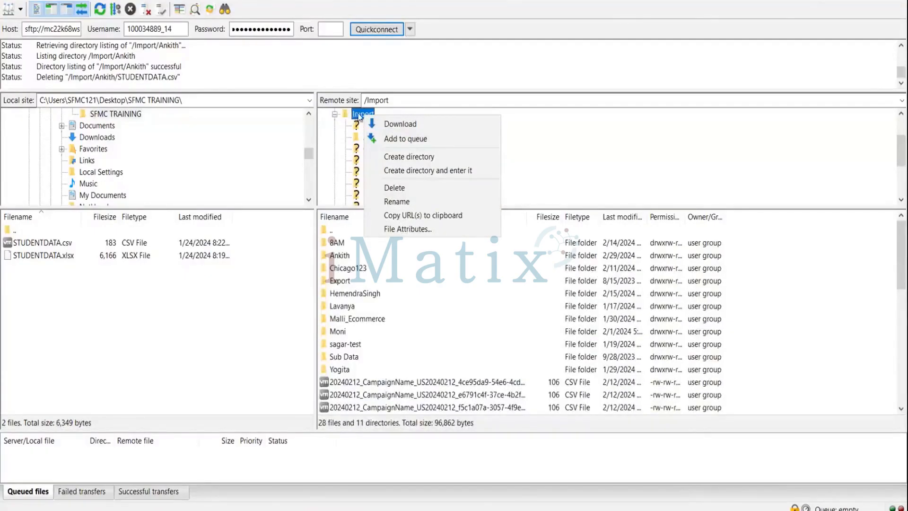
click(376, 317)
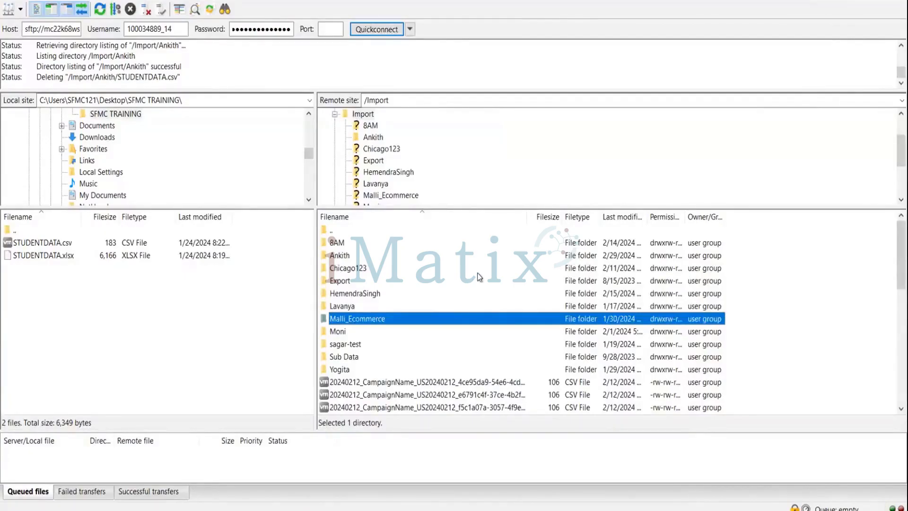
right_click(504, 258)
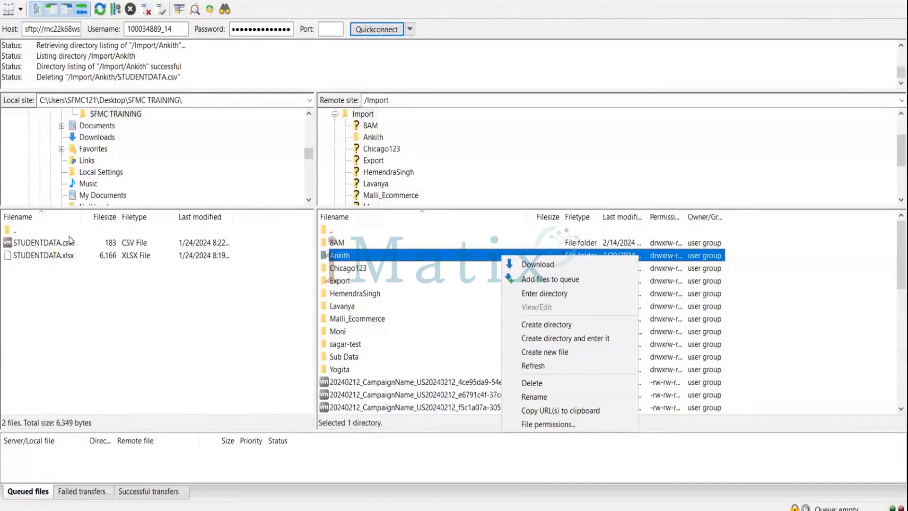
click(306, 149)
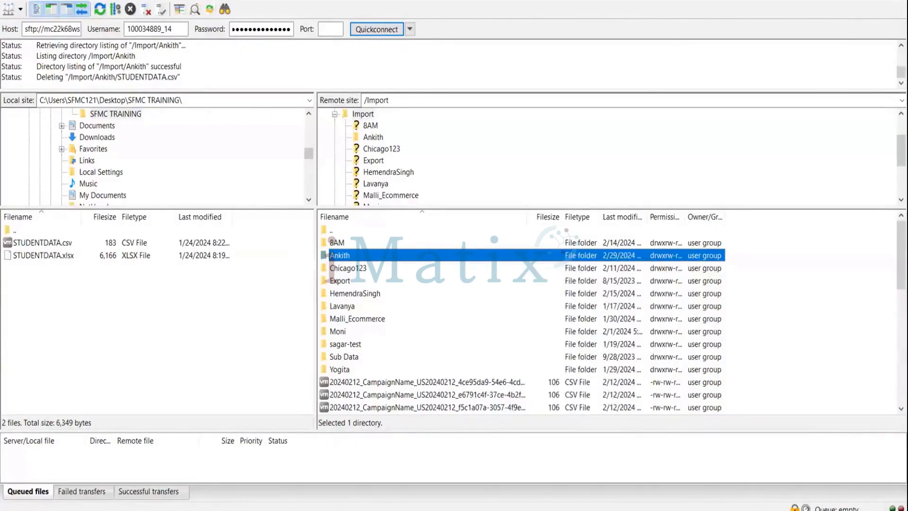
Step: Export the Student data extension as CSV 3-1-2024-Student, sending completion notice to the trainer's e-mail
click(829, 1)
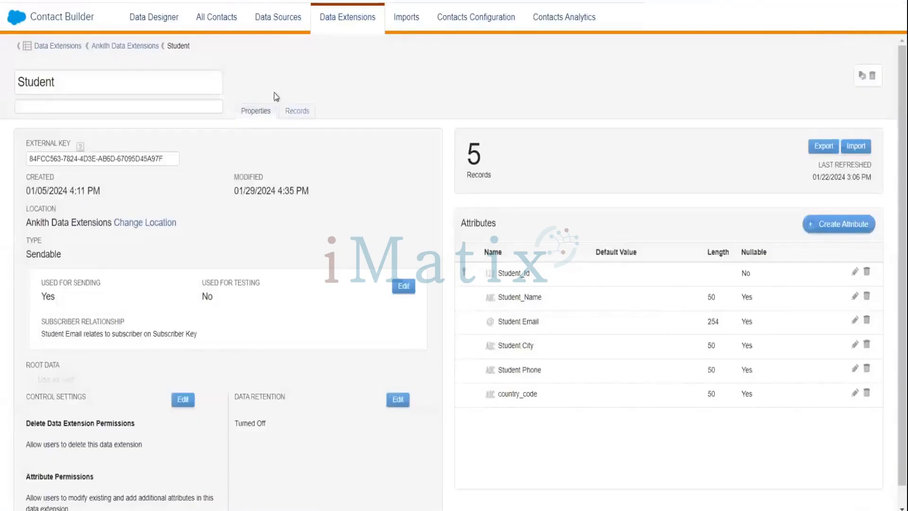
click(292, 111)
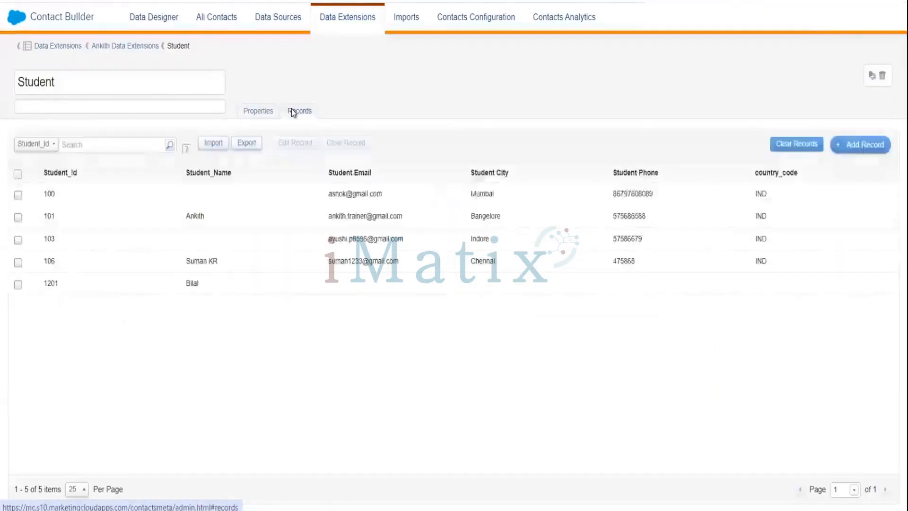
click(257, 112)
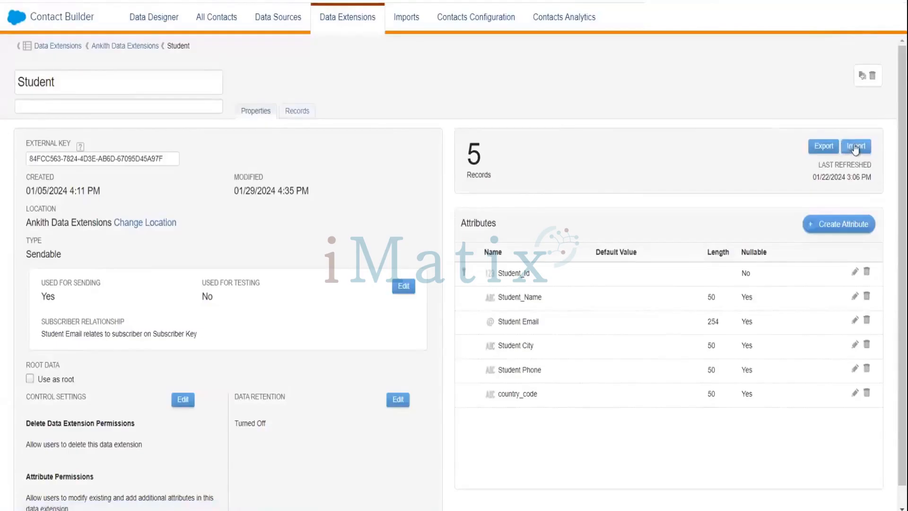
click(824, 147)
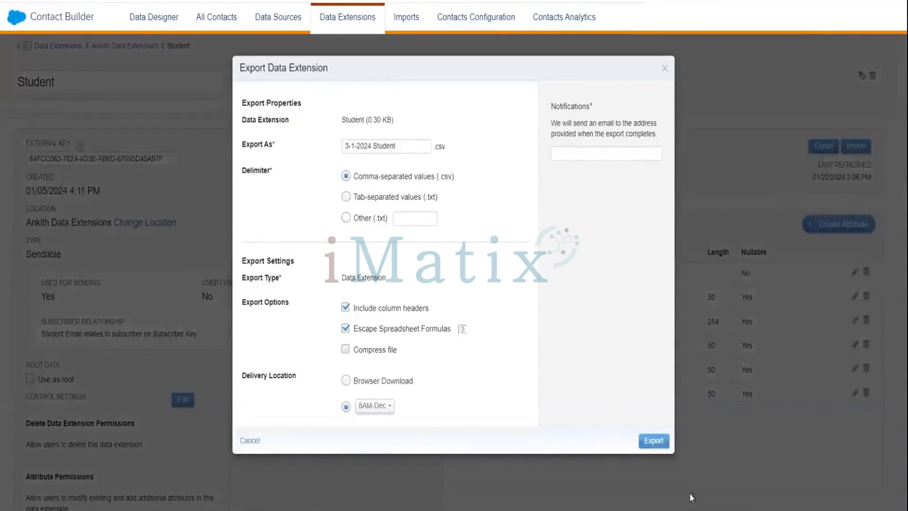
click(654, 441)
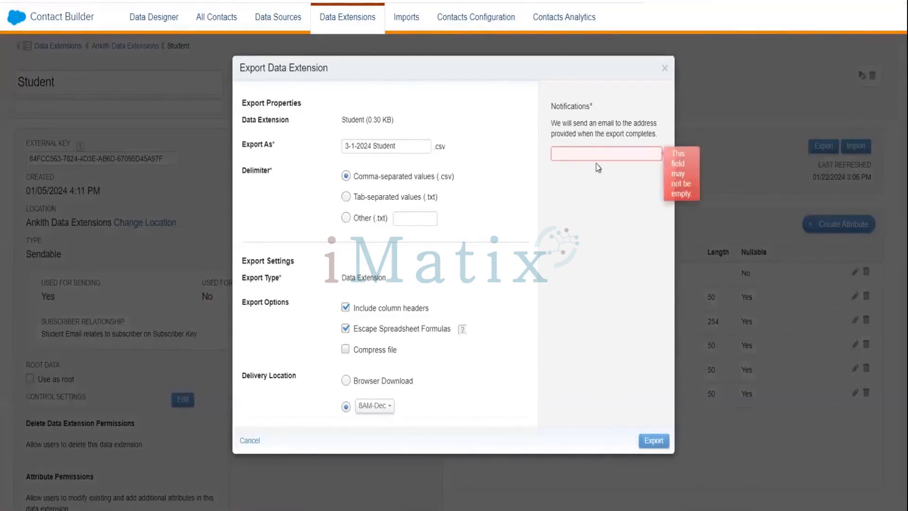
click(597, 150)
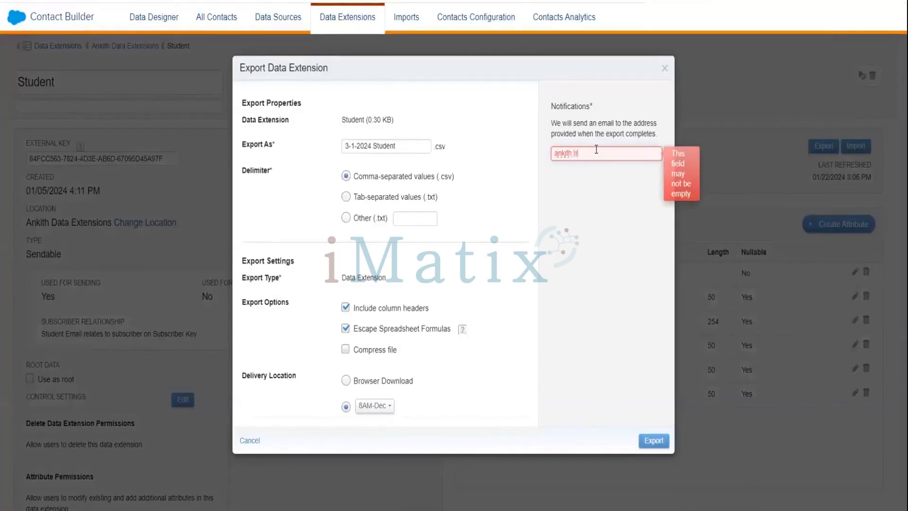
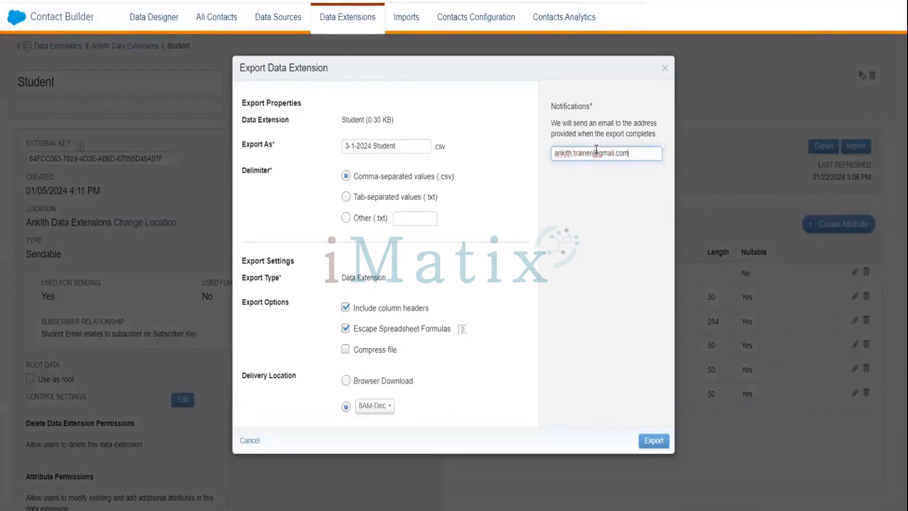
click(658, 441)
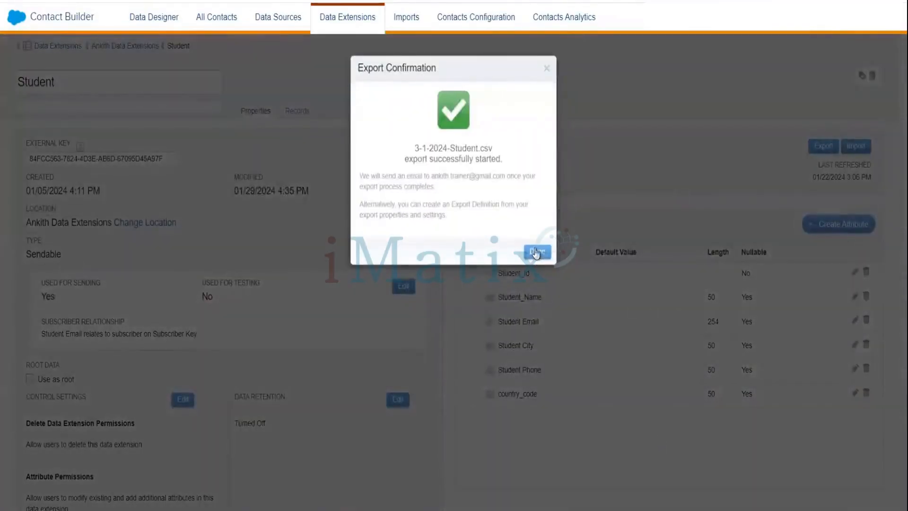
click(537, 251)
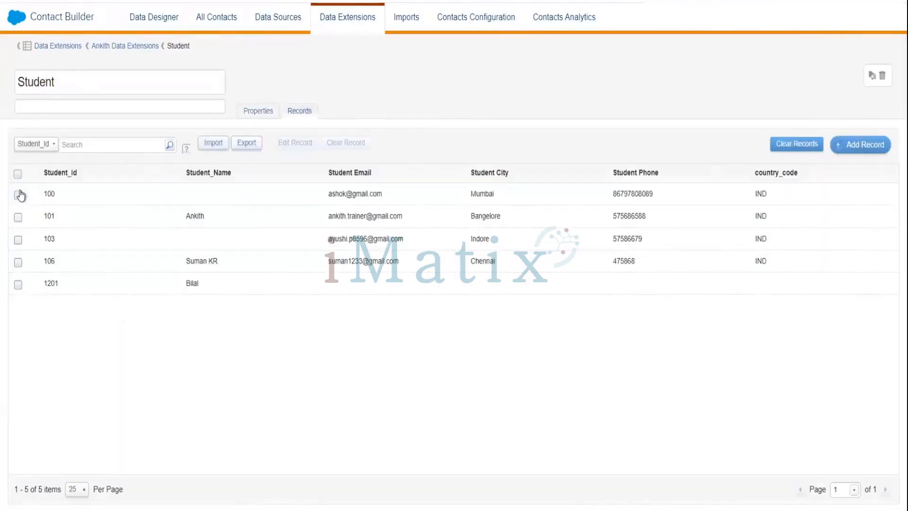
Step: Select all five Student records and clear them so the data extension holds 0 items
click(18, 194)
triple_click(18, 217)
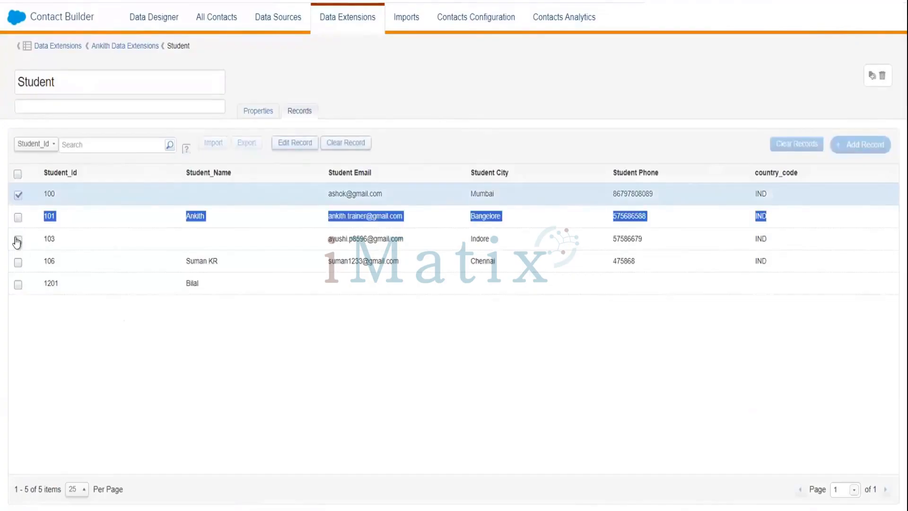
click(18, 240)
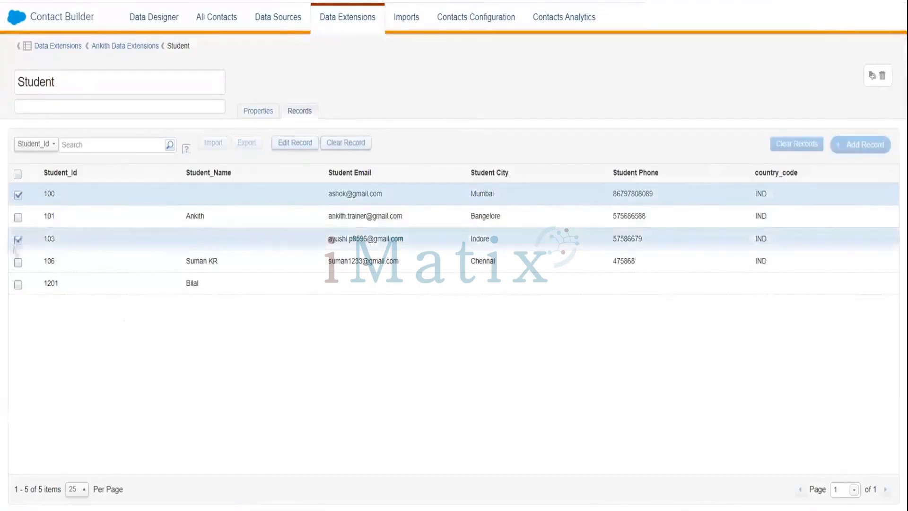
click(18, 174)
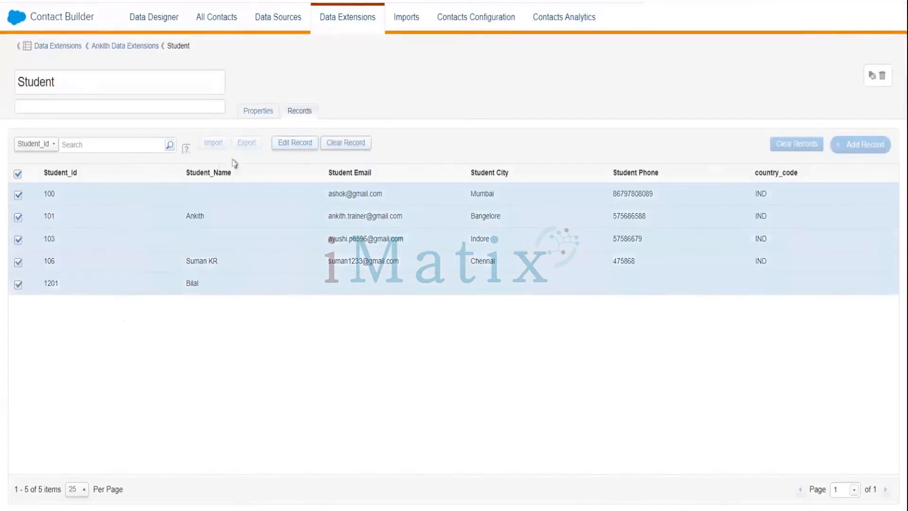
click(341, 144)
click(542, 224)
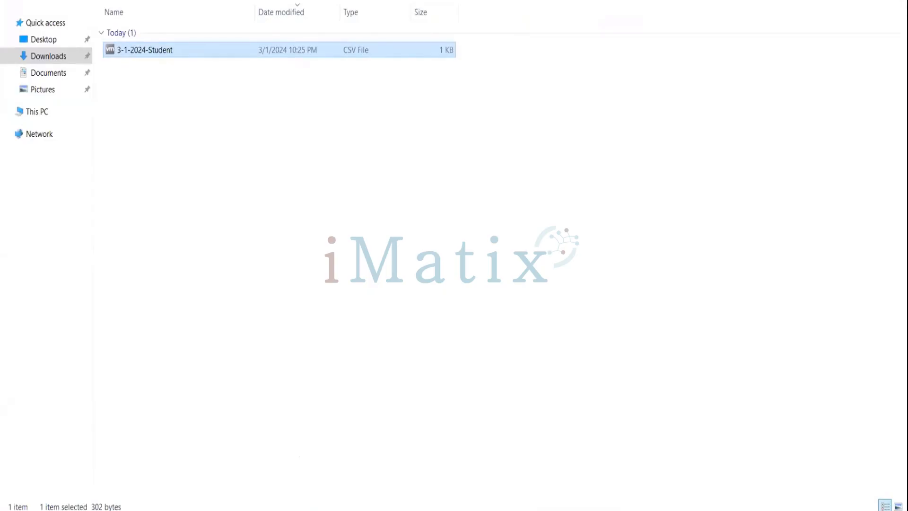
Step: Switch from the Downloads folder back to Marketing Cloud in Chrome
click(554, 472)
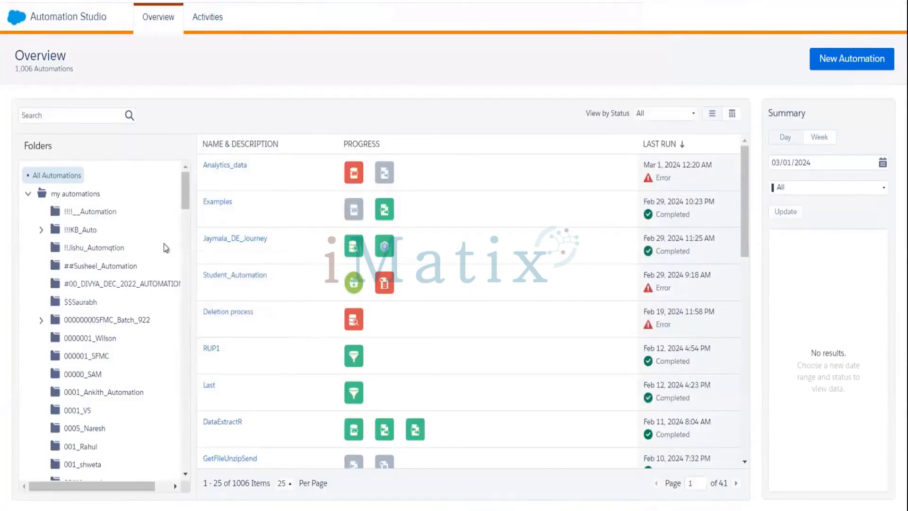
Step: Create a new folder named Ankith_Automation_Testing under my automations
click(84, 198)
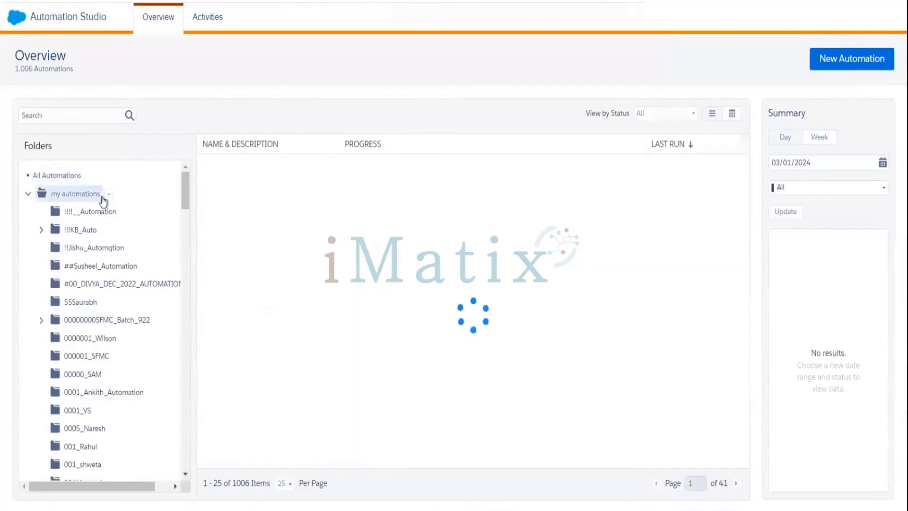
click(110, 195)
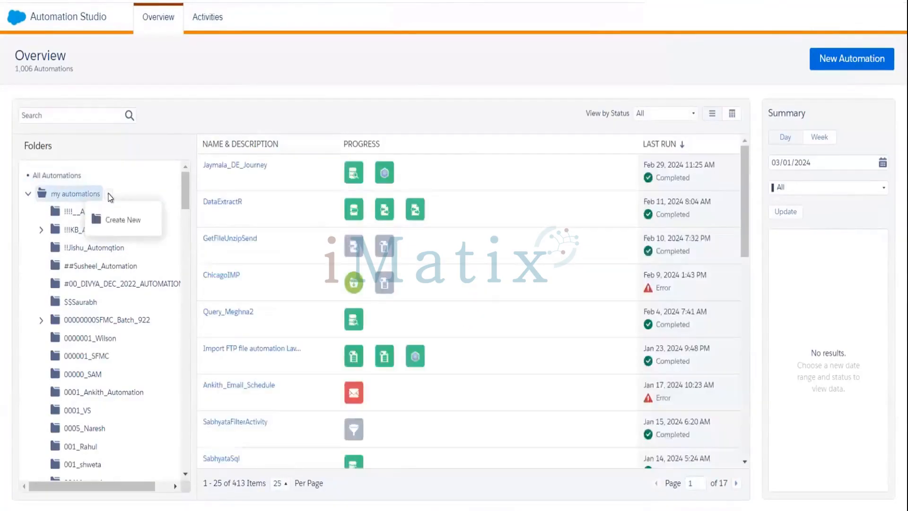
click(122, 221)
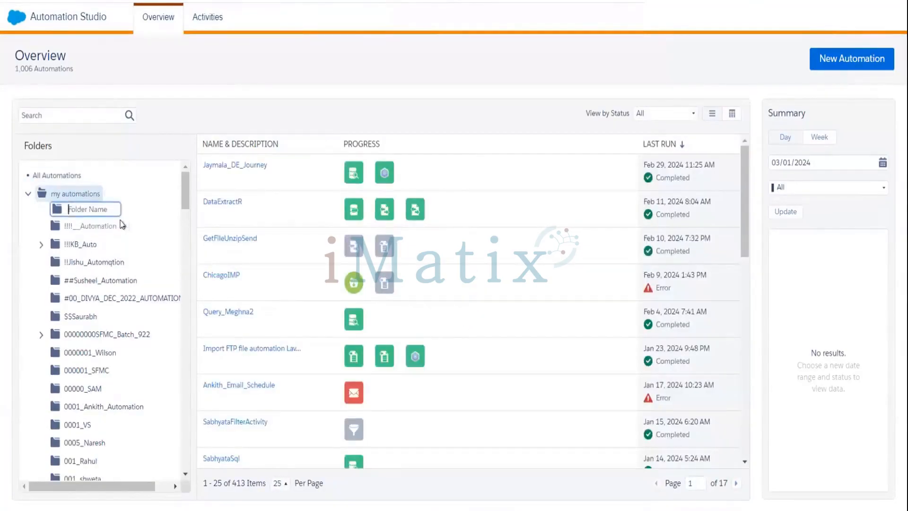
text(Ankith)
key(BackSpace)
text(A)
text(utomation)
text(_Test)
text(ing)
key(Return)
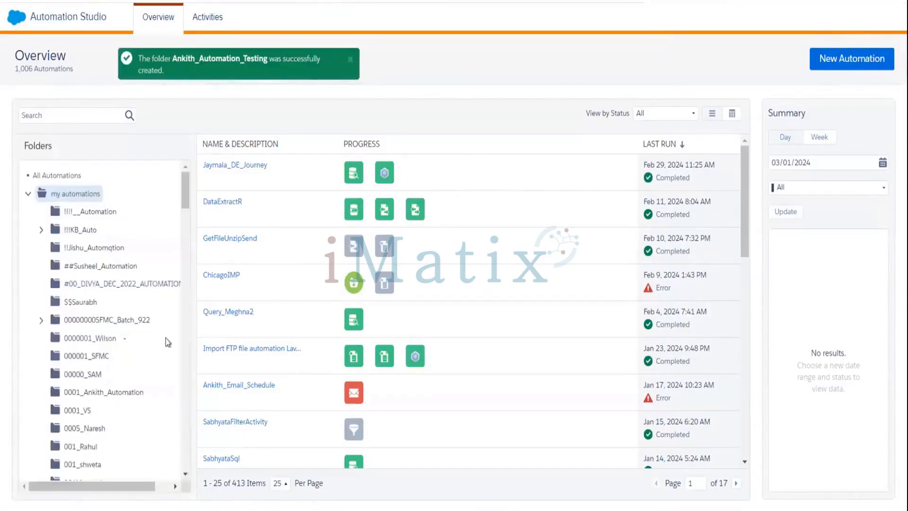
Step: Scroll the folder list and open Ankith_Automation_Testing
click(185, 474)
scroll(185, 474, down, 12)
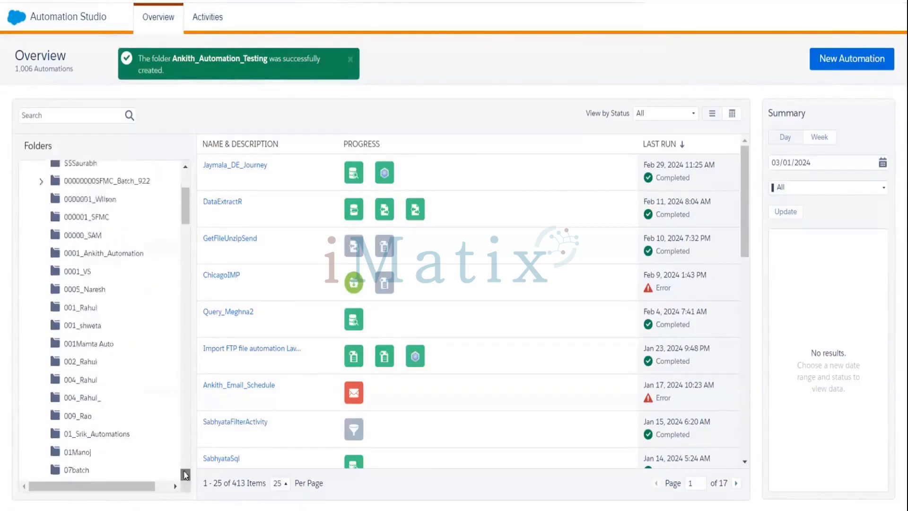
scroll(186, 475, down, 5)
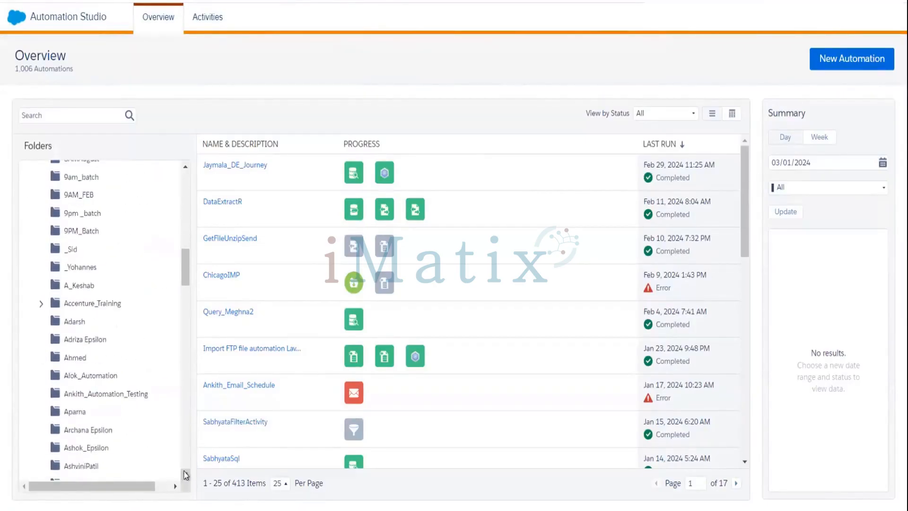
click(108, 392)
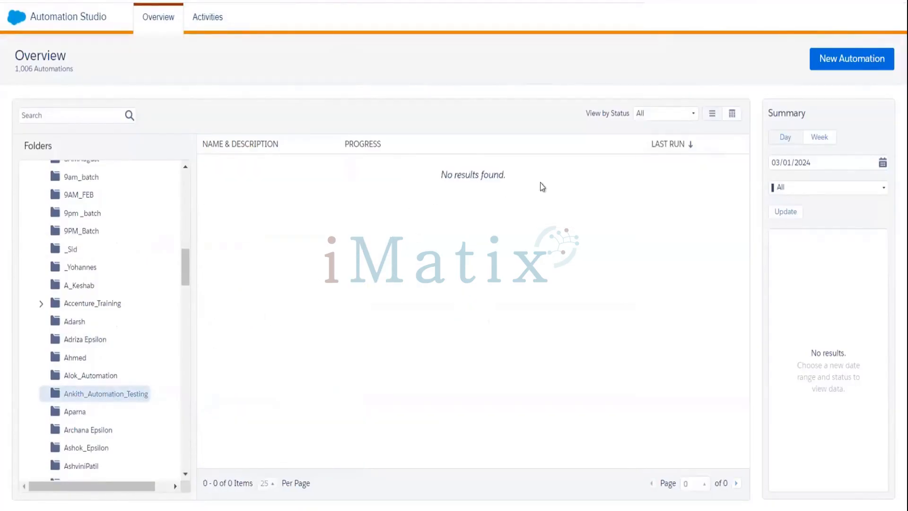
Step: Create a new automation with a Schedule as its starting source
click(844, 62)
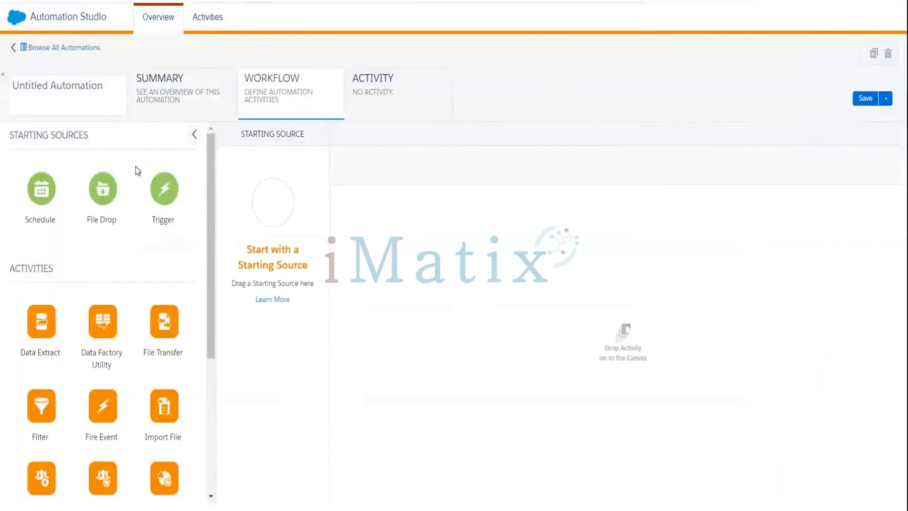
drag(41, 189, 271, 208)
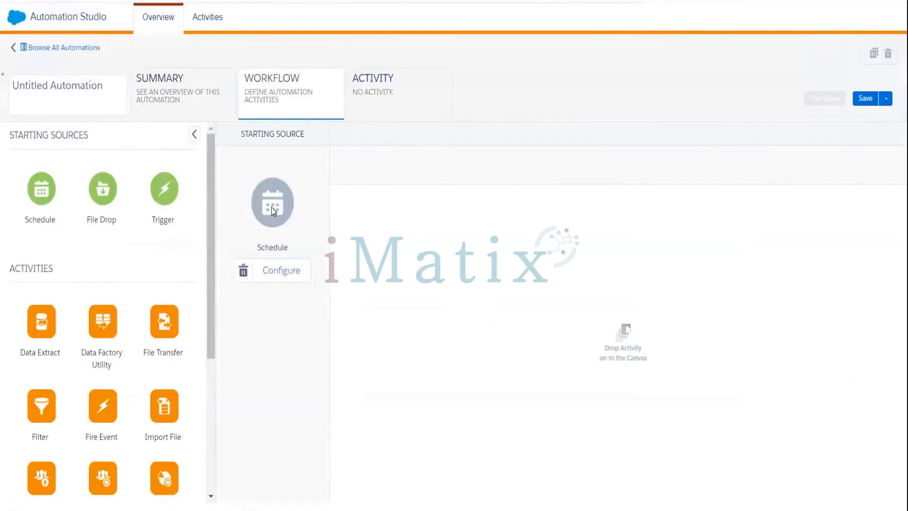
click(282, 269)
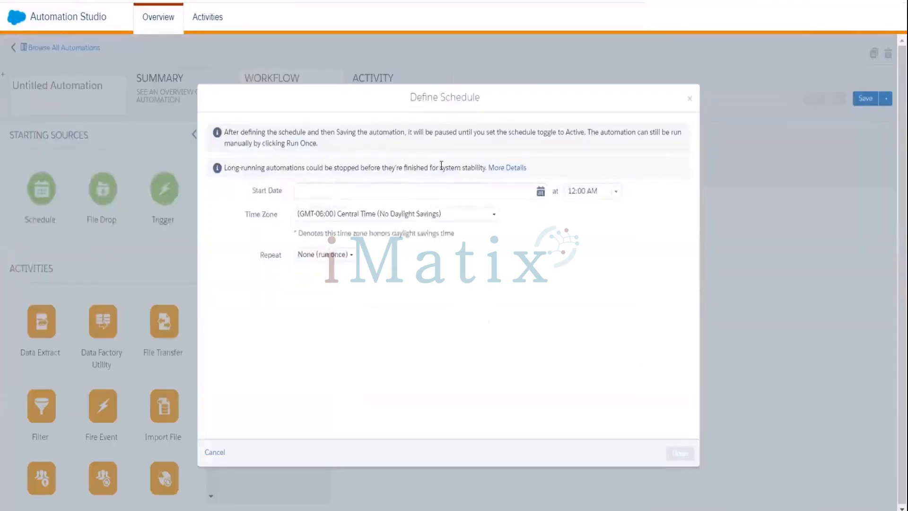
Step: Set the schedule to start once on 03/01/2024 at 11:30 PM
click(540, 192)
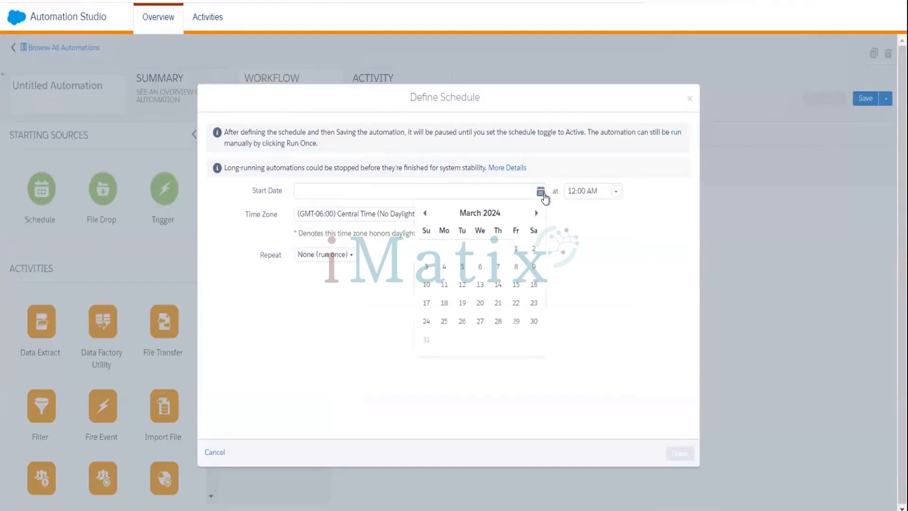
click(514, 247)
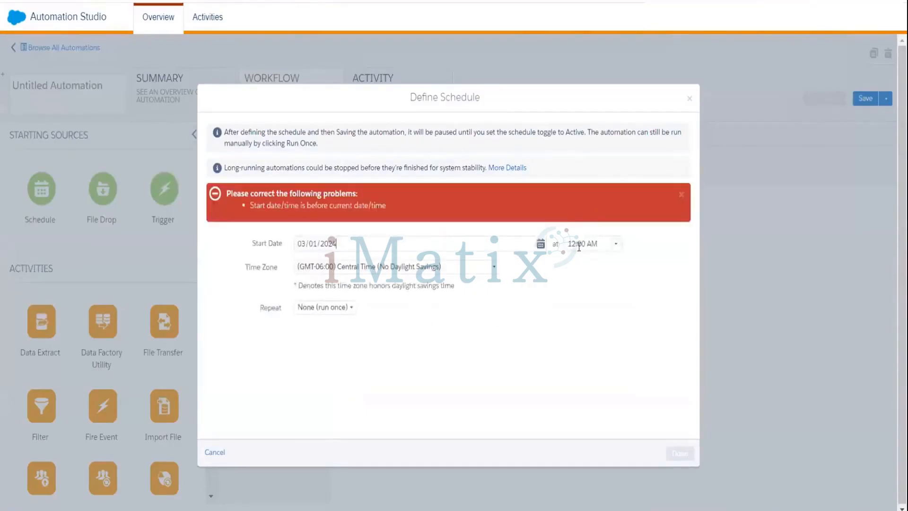
click(613, 245)
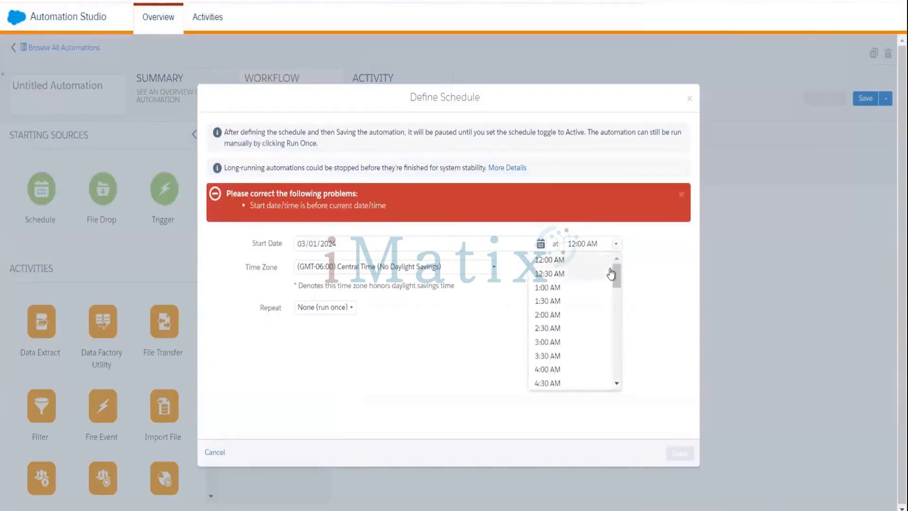
scroll(615, 302, down, 2)
scroll(615, 303, down, 5)
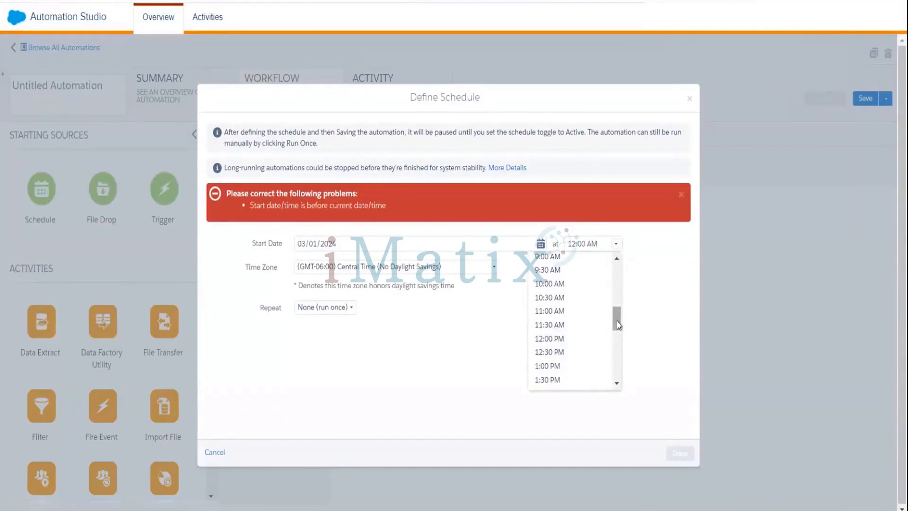
drag(617, 321, 617, 369)
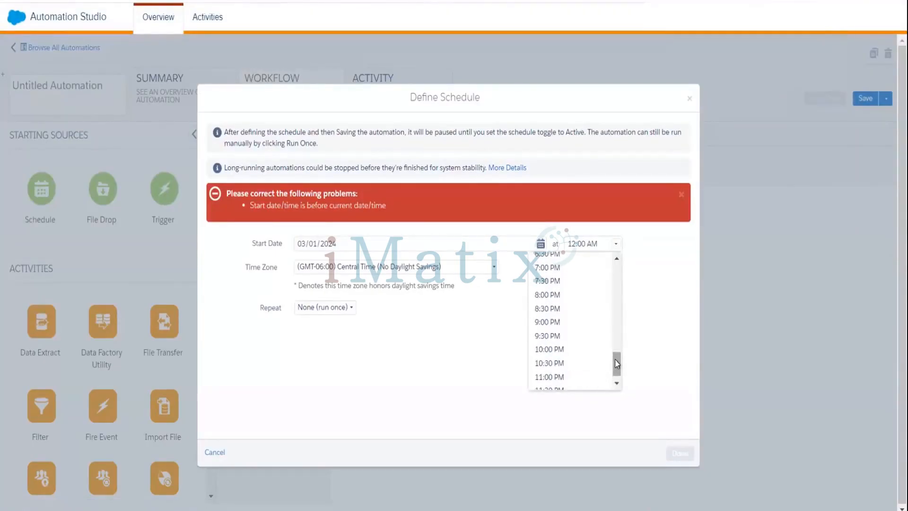
drag(617, 362, 616, 392)
click(550, 381)
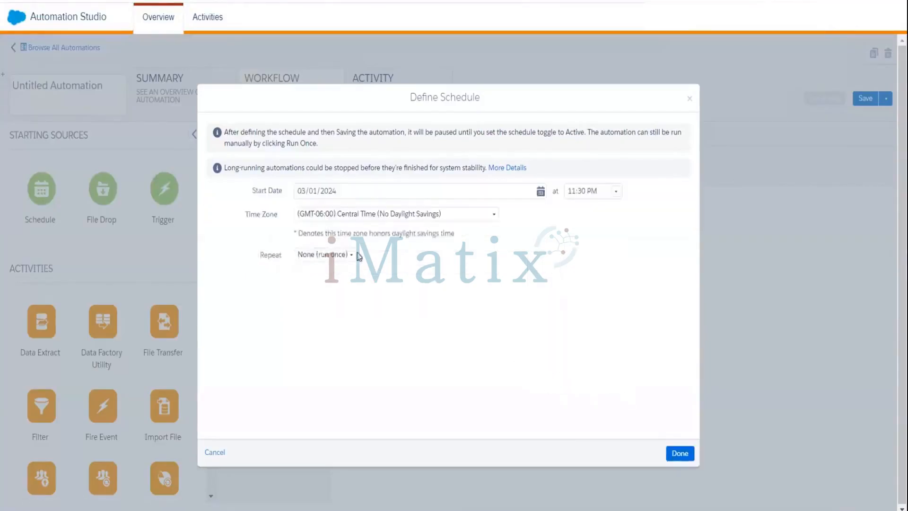
Step: Set the schedule's time zone to GMT+05:30 Chennai, Kolkata, Mumbai, New Delhi and confirm
click(406, 212)
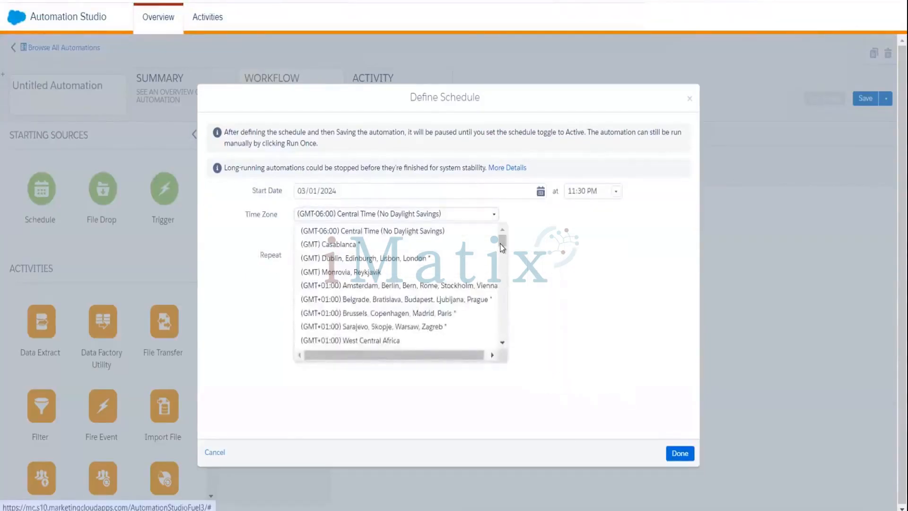
drag(502, 245, 498, 277)
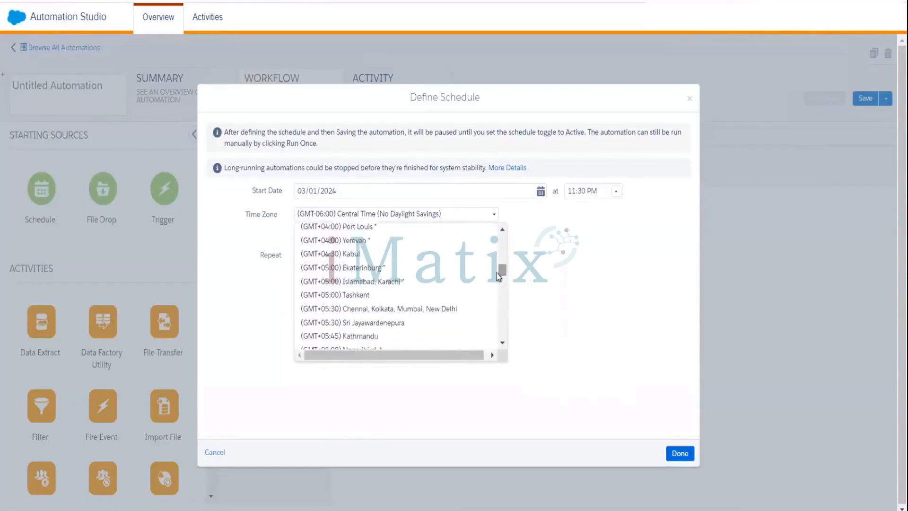
click(432, 310)
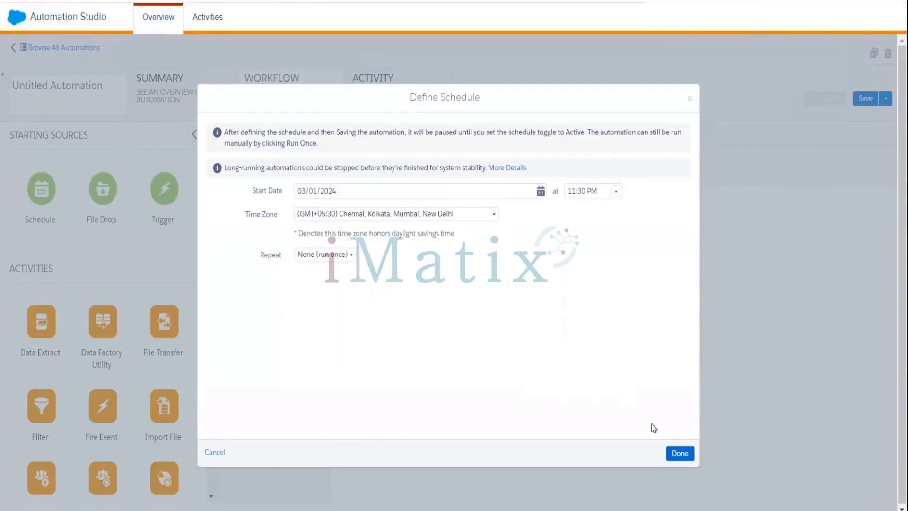
click(681, 457)
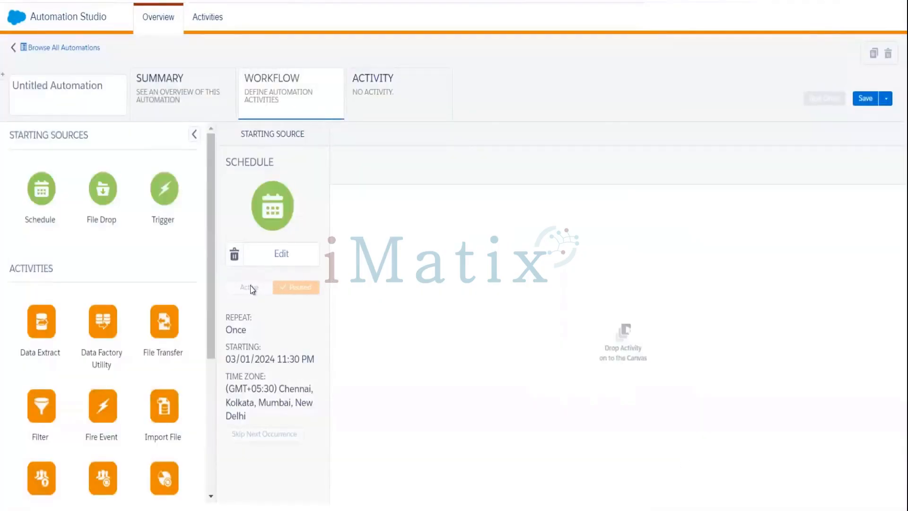
Step: Start saving the automation and enter its File_drop name
click(865, 98)
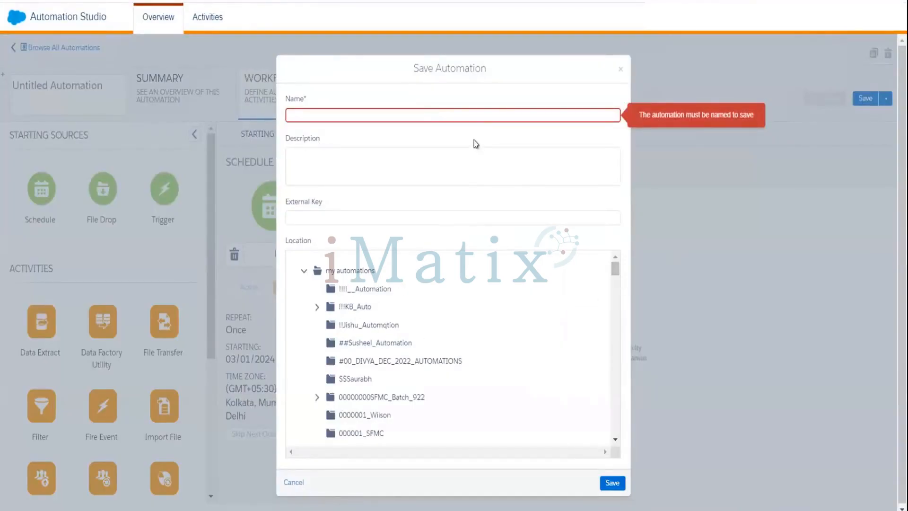
click(463, 118)
text(A)
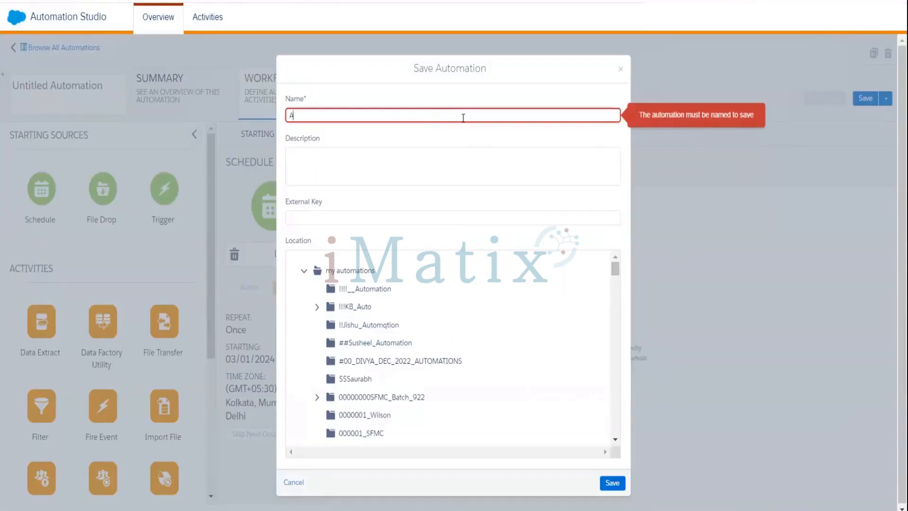
text(nkith_File_drop)
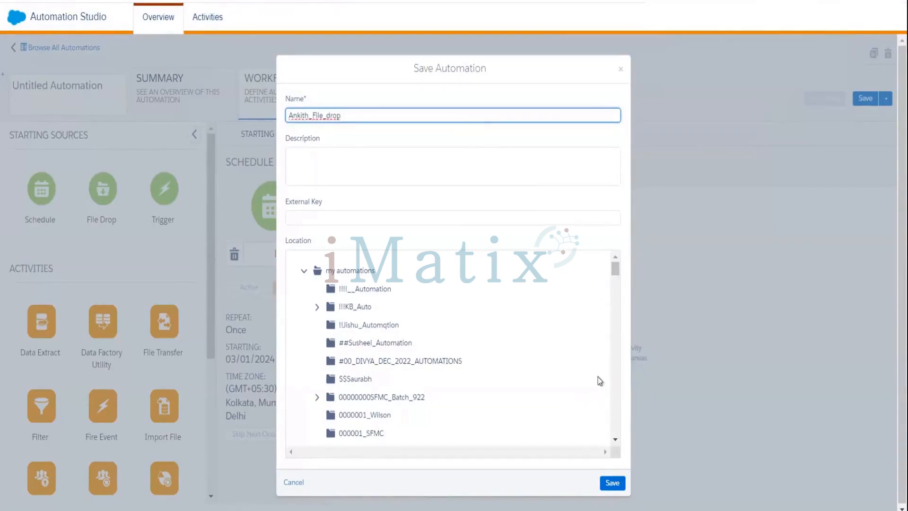
Step: Choose the user's Automation_Testing folder as the save location and confirm the save
click(615, 440)
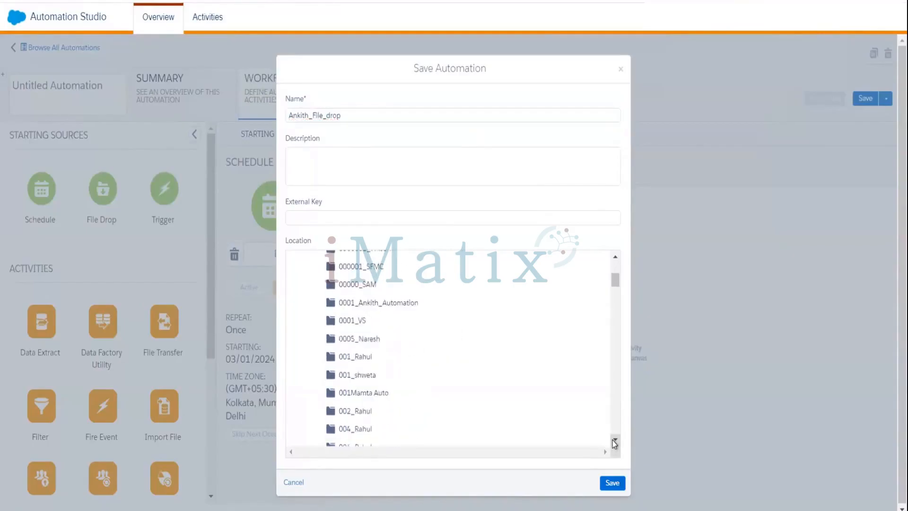
click(614, 443)
click(615, 442)
click(614, 443)
click(614, 443)
click(614, 443)
click(614, 443)
click(614, 443)
click(615, 442)
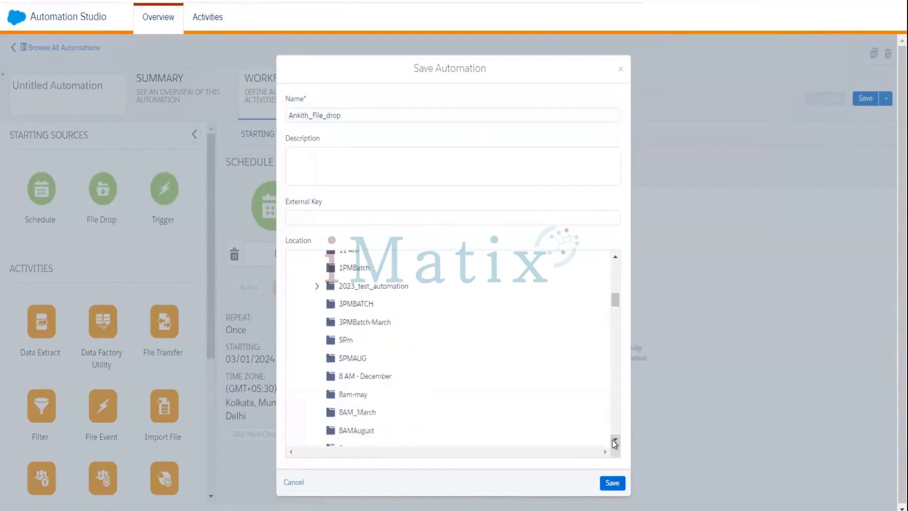
click(615, 443)
click(614, 443)
click(614, 443)
click(614, 443)
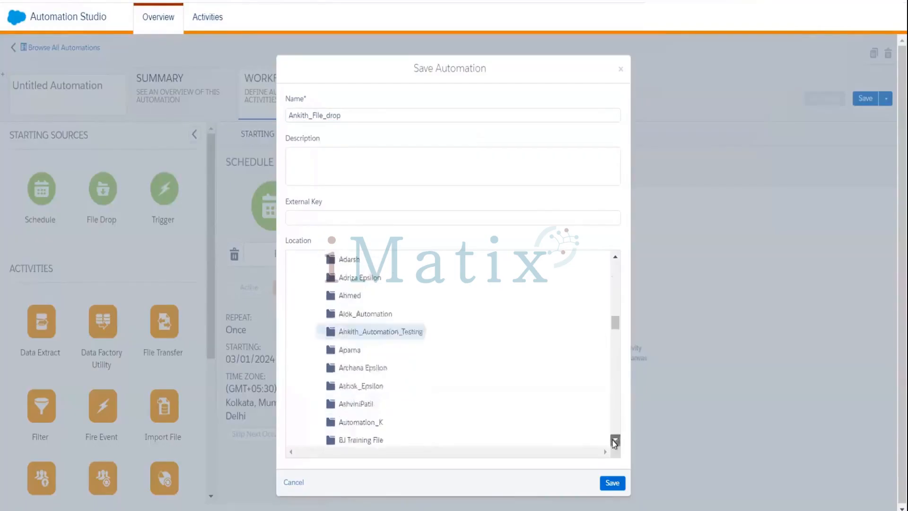
click(614, 442)
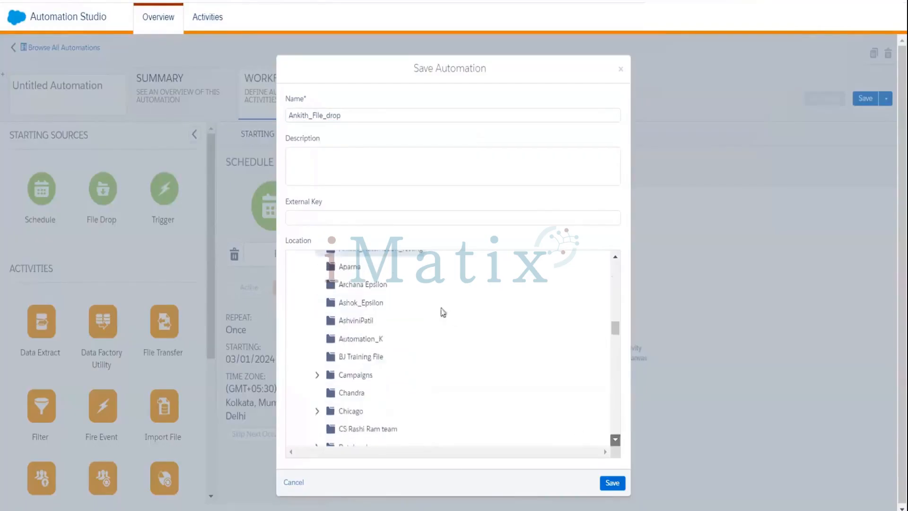
click(615, 258)
click(616, 258)
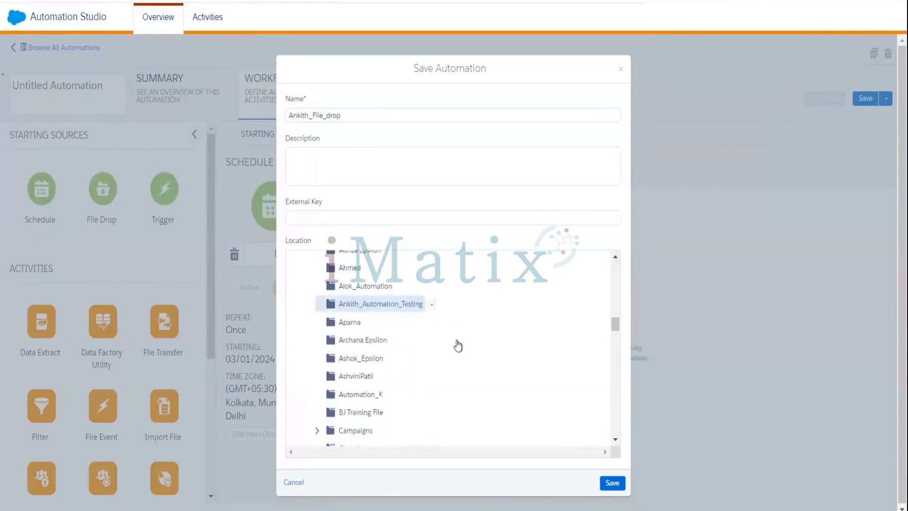
click(387, 308)
click(613, 483)
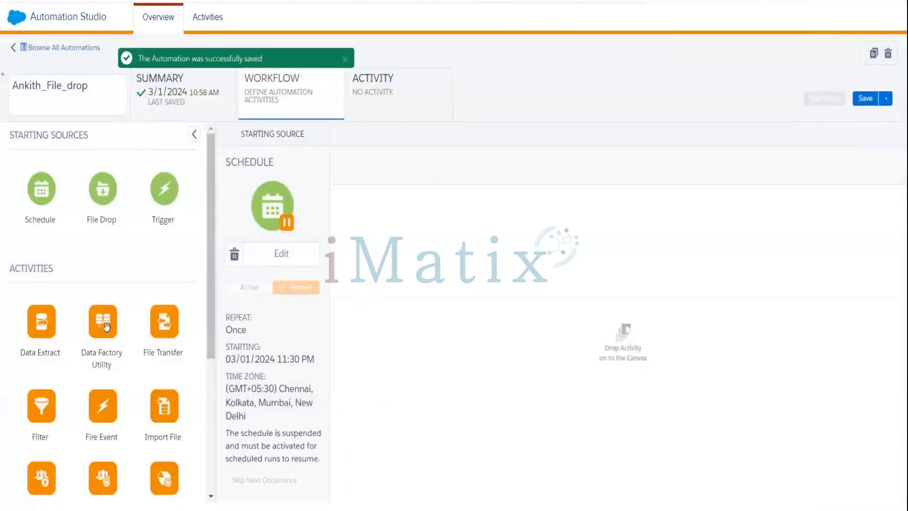
Step: Place an Import File activity as Step 1 and list the existing import definitions
drag(99, 192, 405, 227)
drag(108, 191, 352, 248)
scroll(208, 320, down, 1)
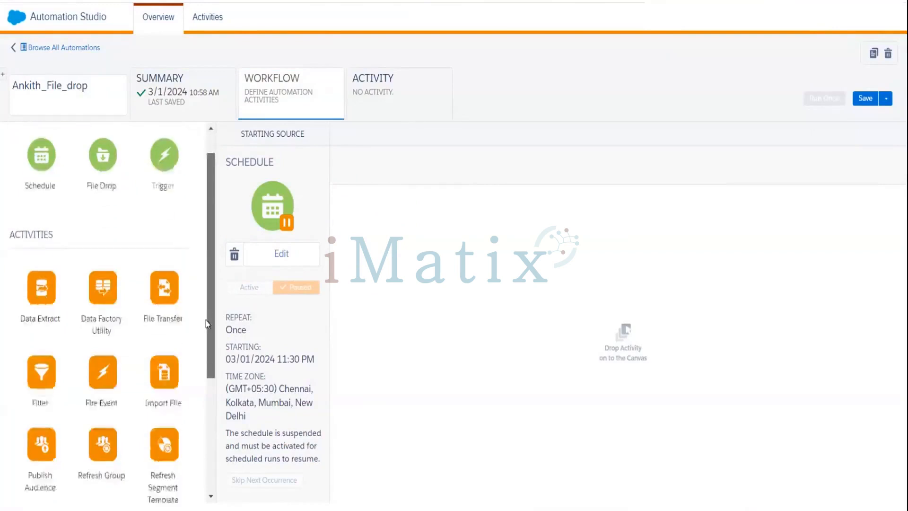
drag(169, 342, 376, 242)
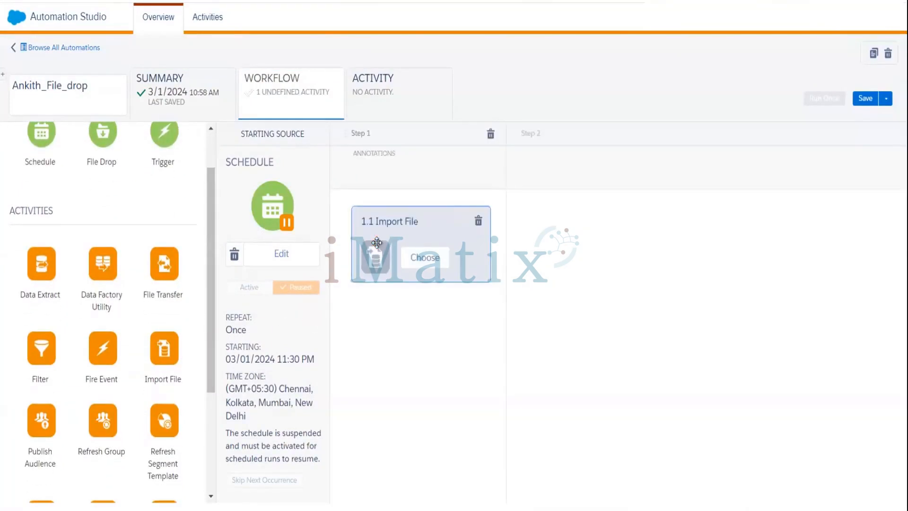
click(427, 258)
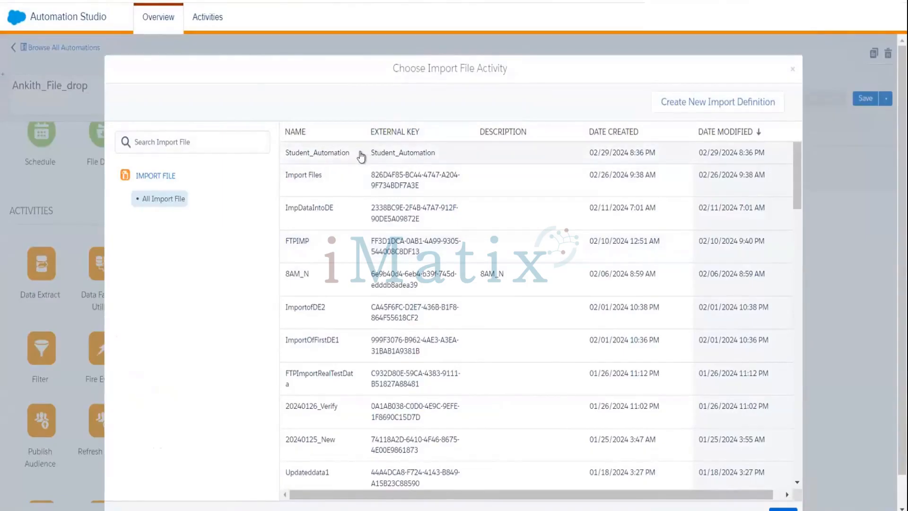
Step: Create an import definition named Student_Data_Automation_JB and continue to its file settings
click(723, 100)
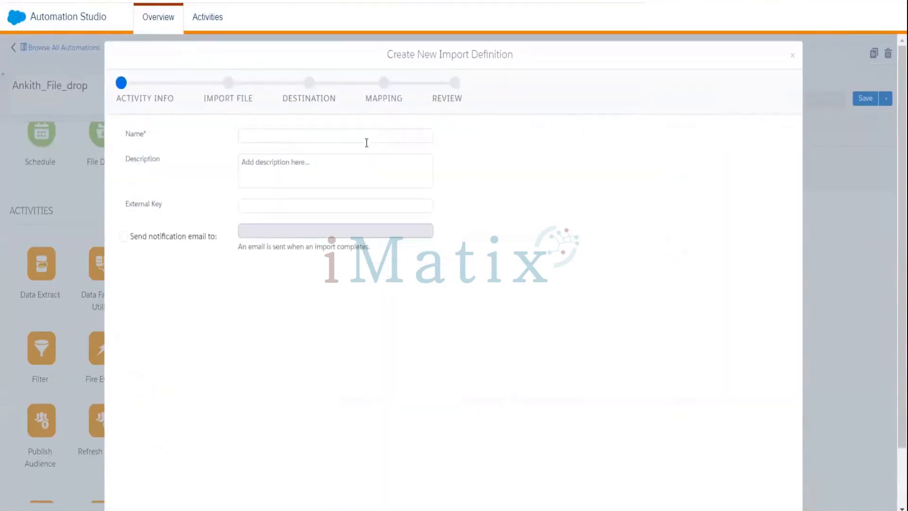
click(264, 131)
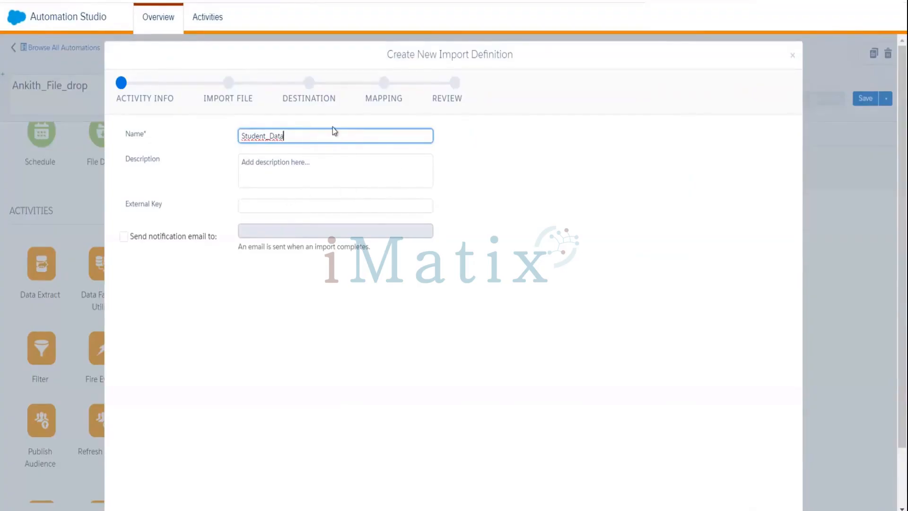
text(_Automation)
text(_JB)
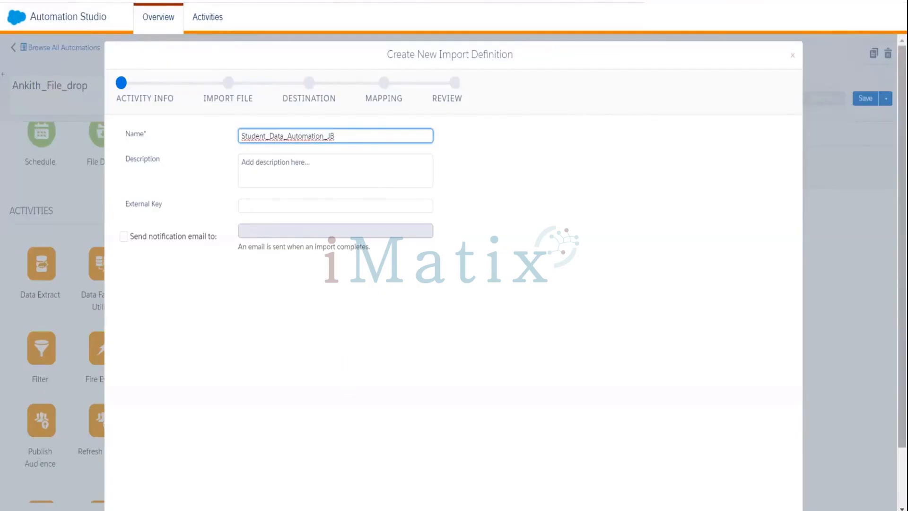
scroll(902, 246, down, 2)
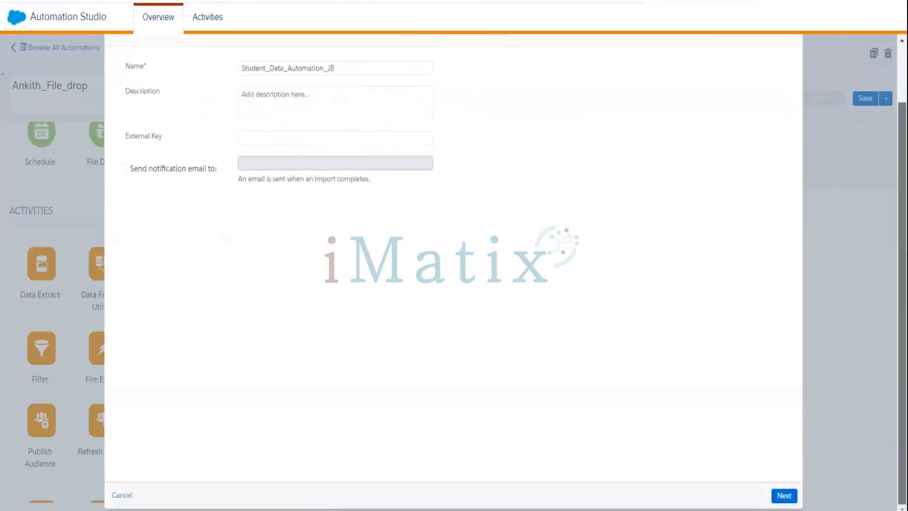
click(787, 502)
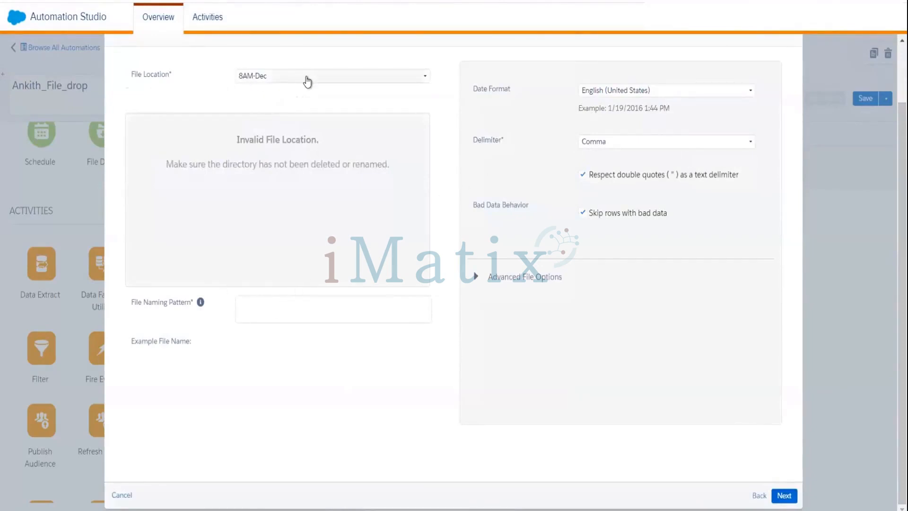
Step: Choose My Location as the import's file location, then switch to the FileZilla session
click(307, 80)
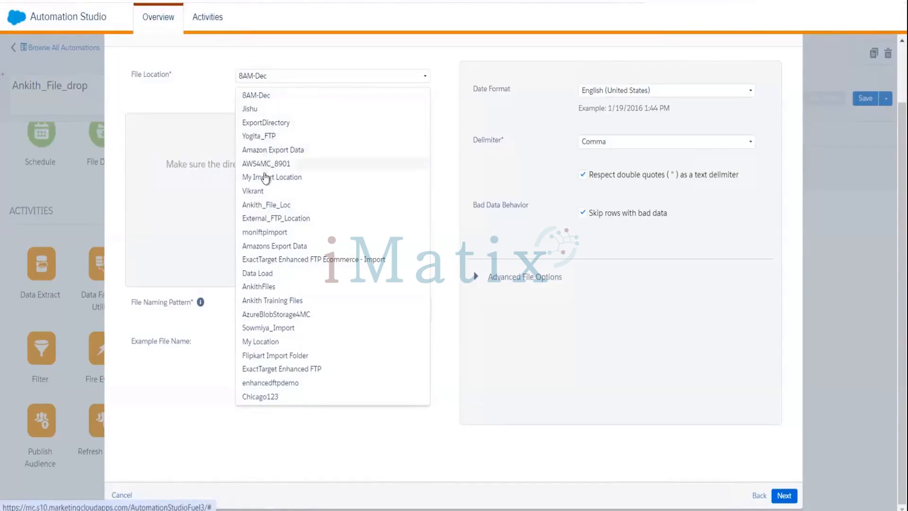
click(266, 342)
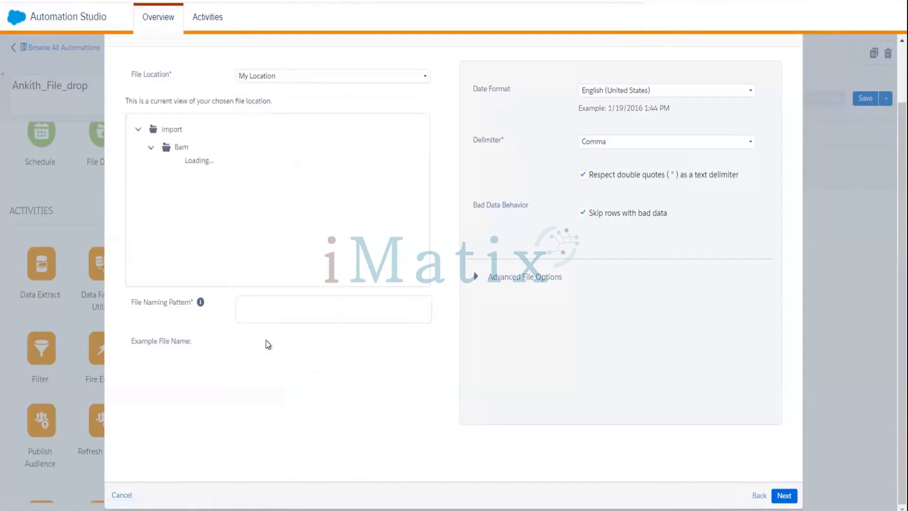
click(261, 81)
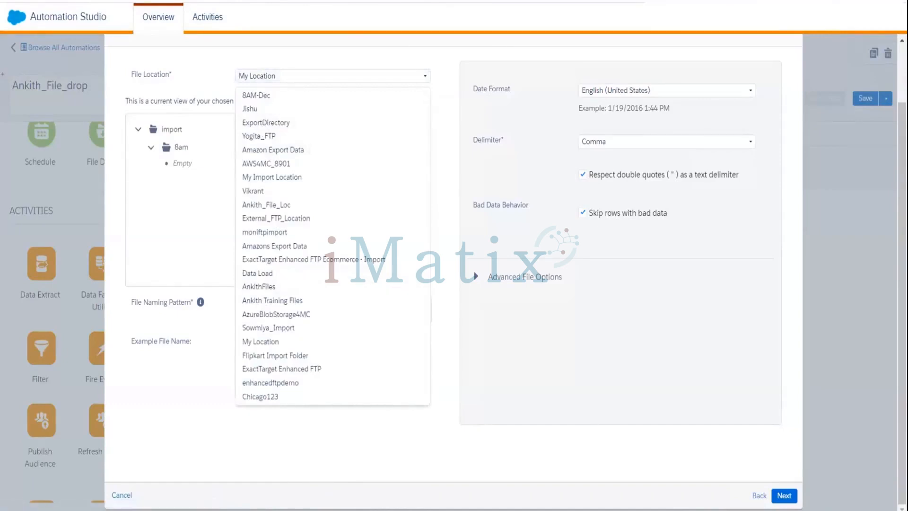
click(522, 473)
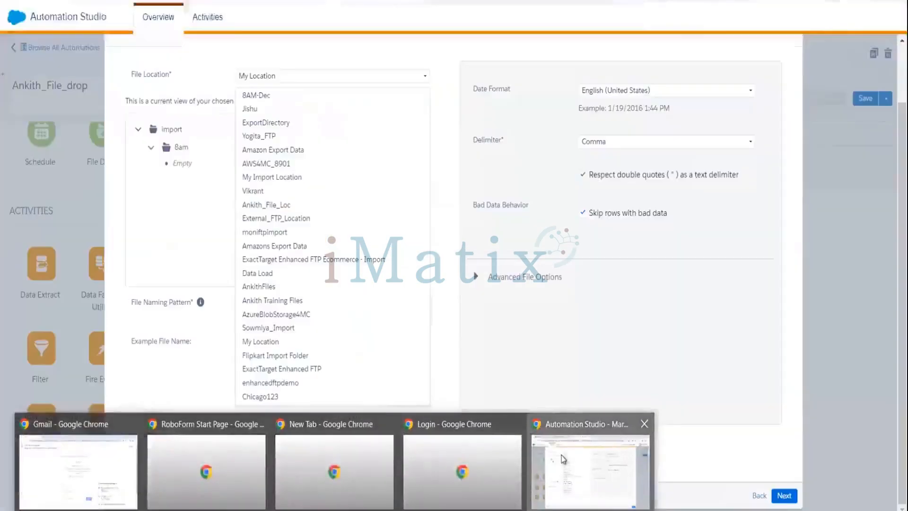
Step: Browse the server's Import folder in FileZilla to the user's personal subfolder
click(563, 459)
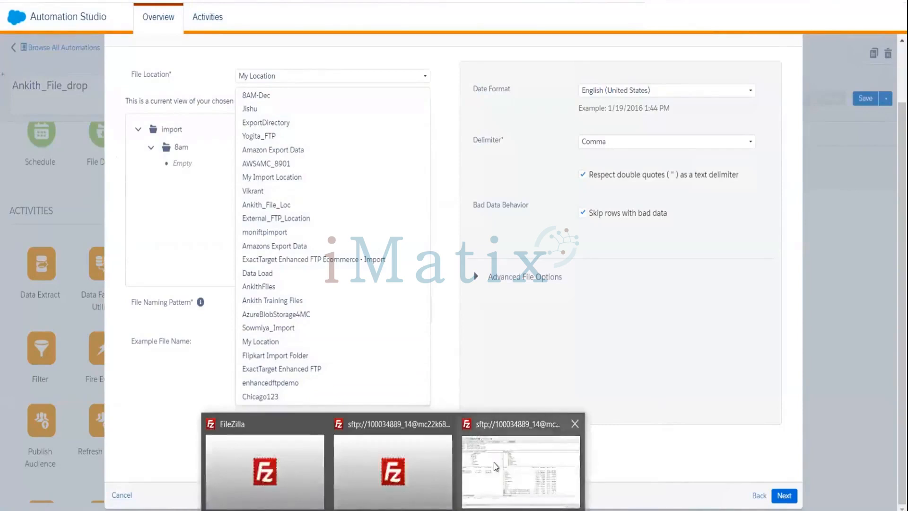
click(494, 464)
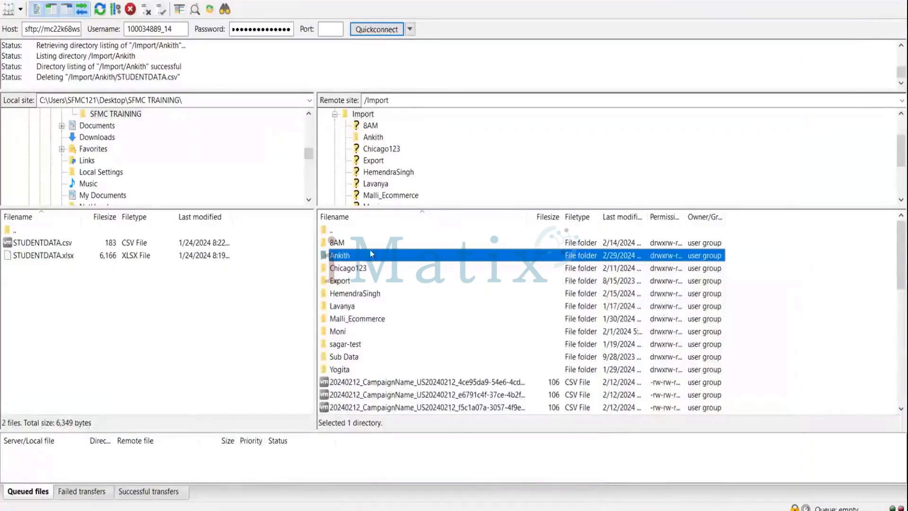
click(343, 243)
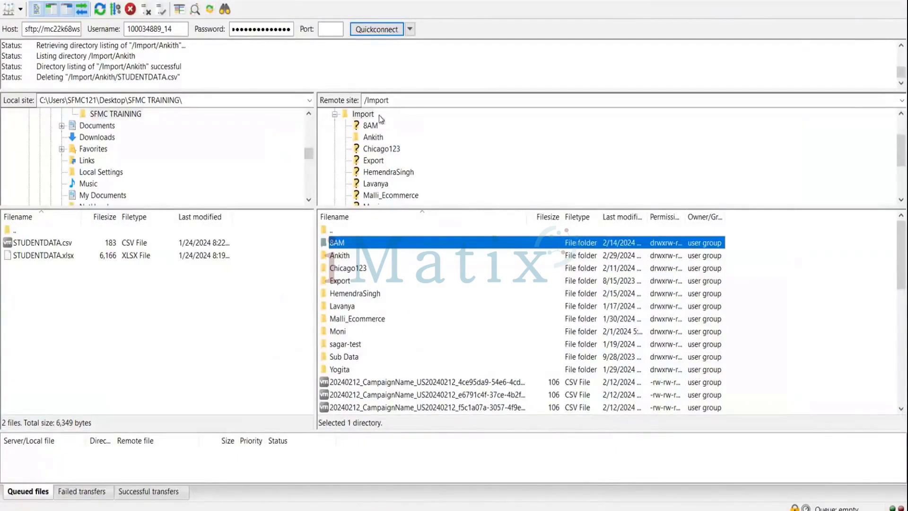
click(365, 115)
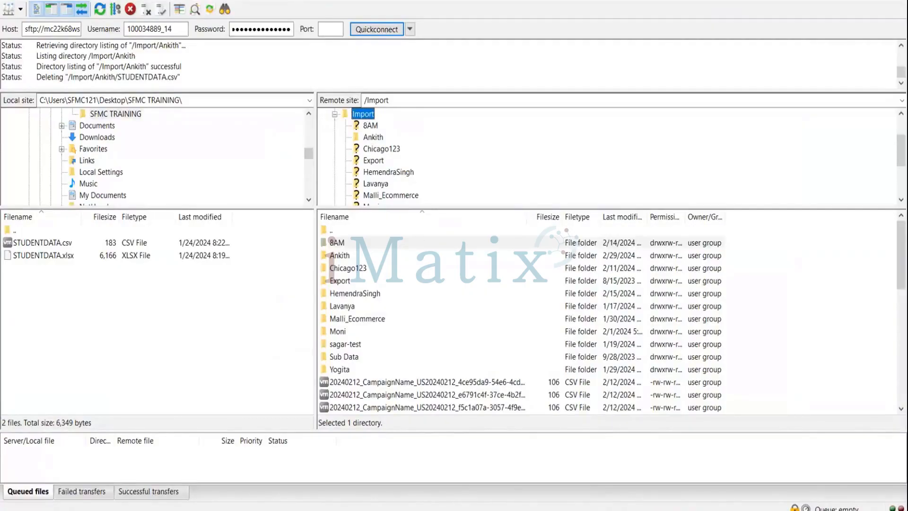
click(337, 256)
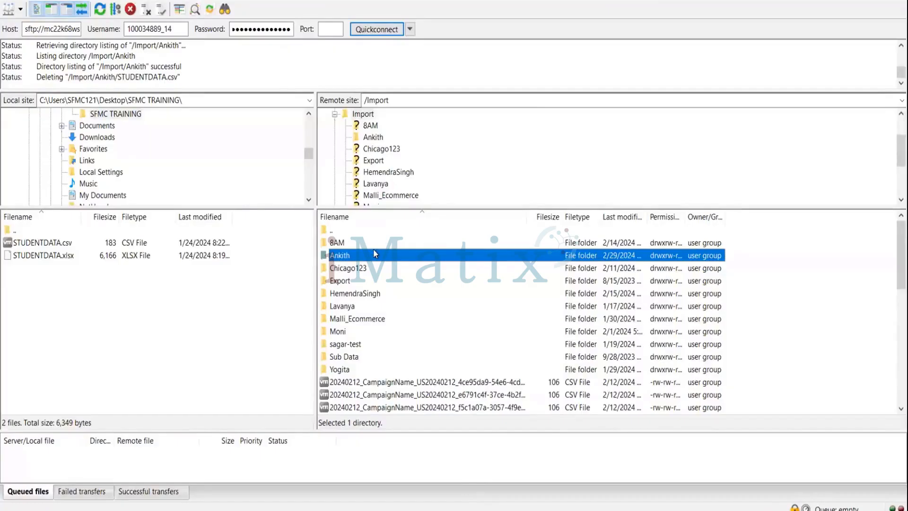
click(374, 136)
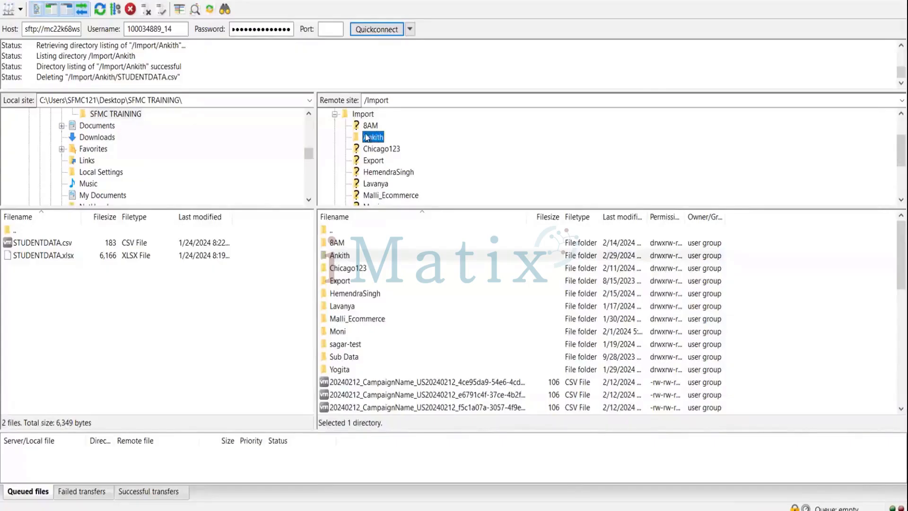
click(337, 256)
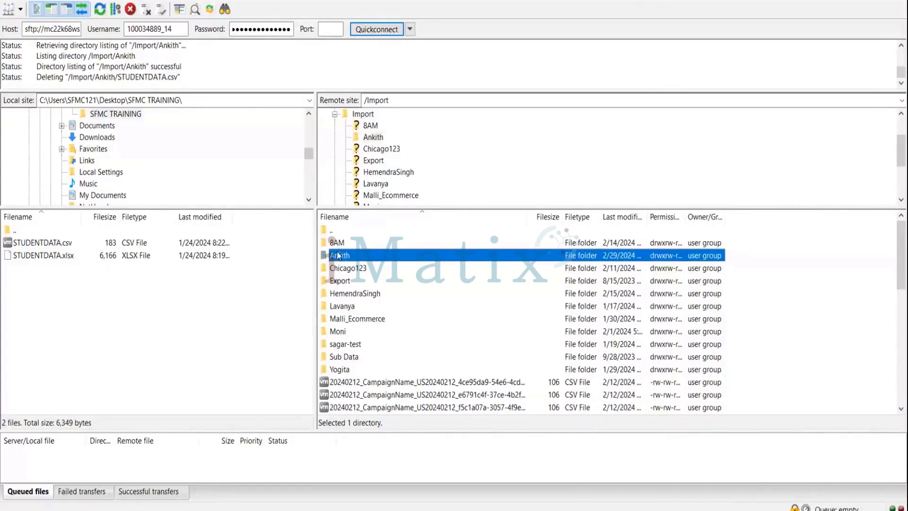
click(348, 269)
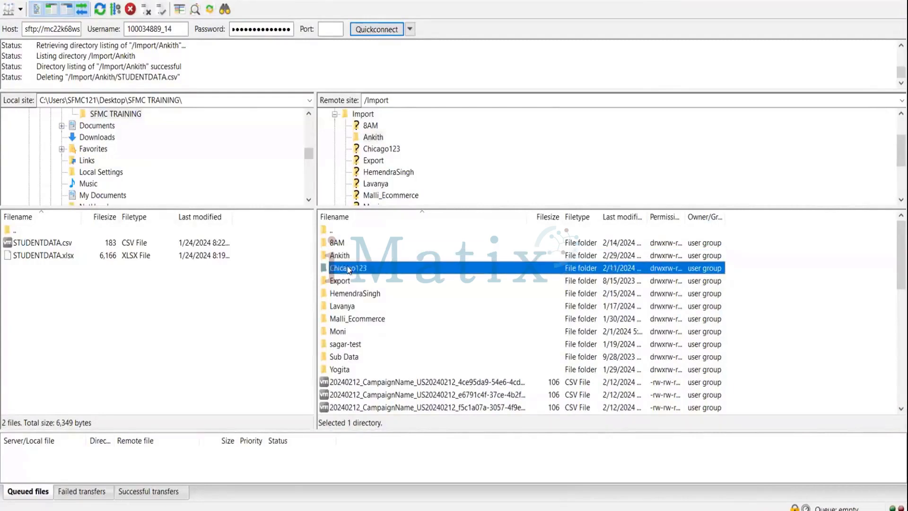
click(341, 256)
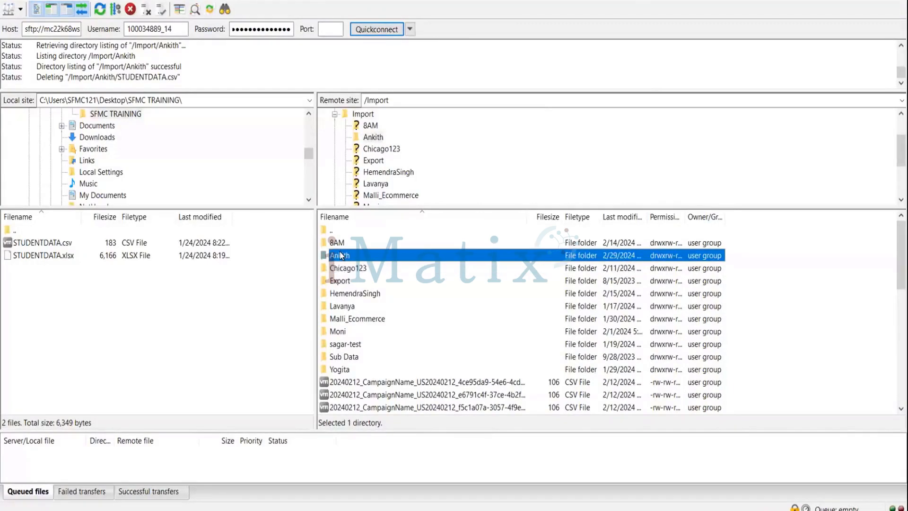
click(377, 138)
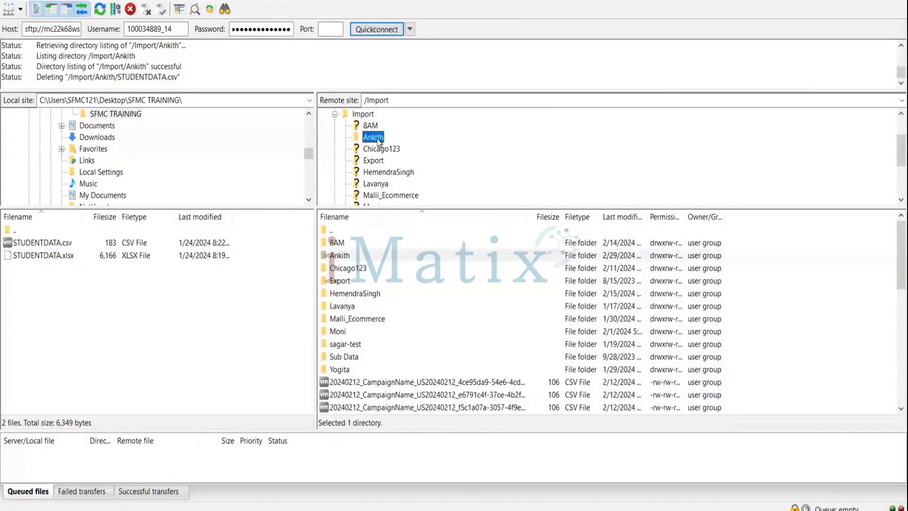
Step: Add the user's folder to the remote path, then collapse the remote directory tree to the root
click(411, 101)
click(410, 101)
text(/Ankith)
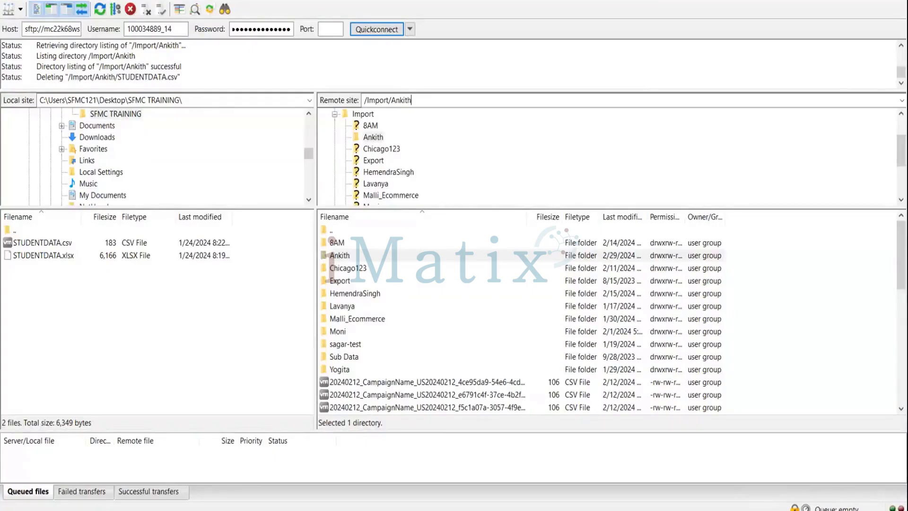
scroll(521, 156, up, 1)
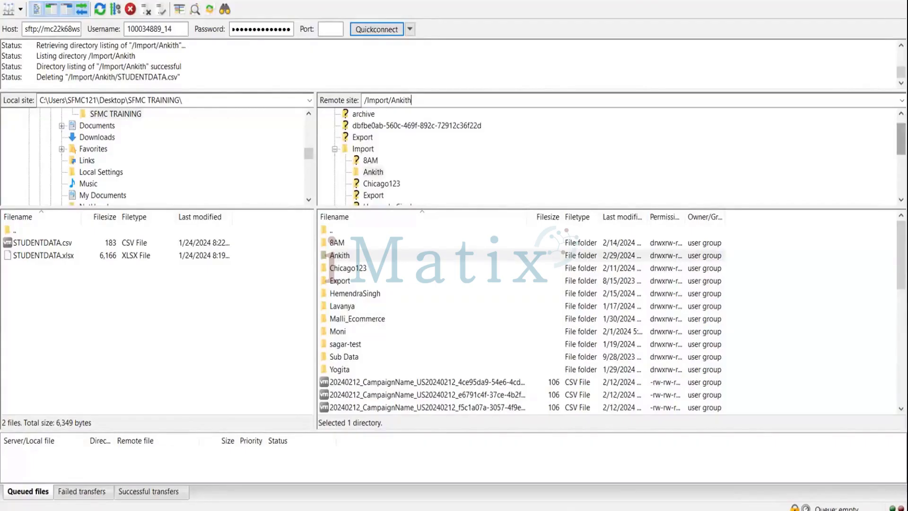
click(901, 114)
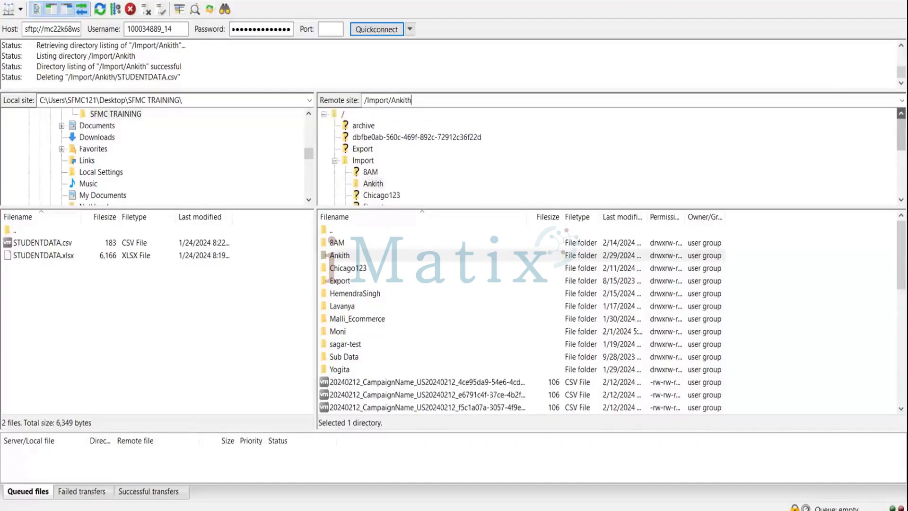
double_click(343, 114)
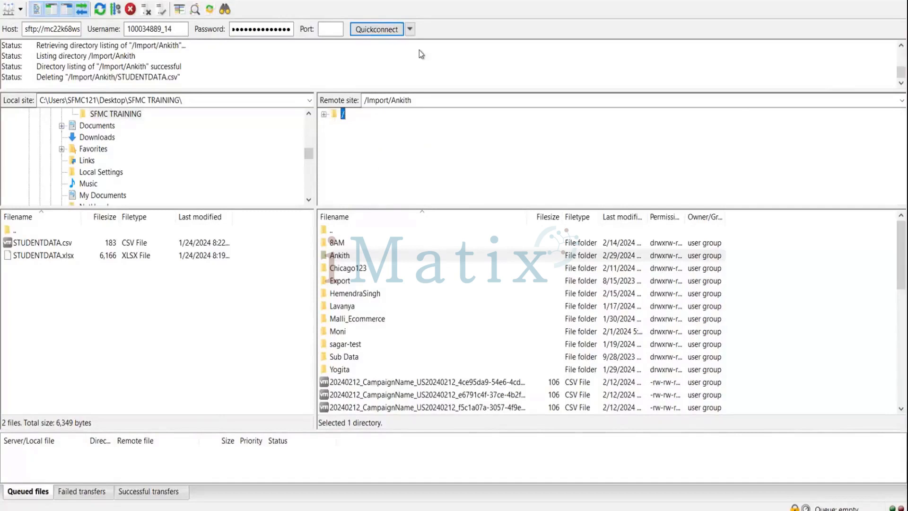
Step: Try reconnecting to the SFTP server on port 22
click(377, 29)
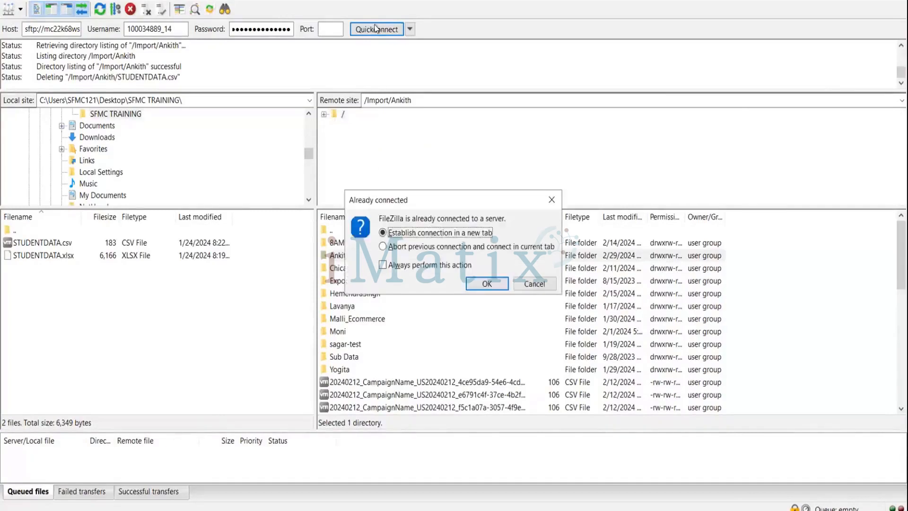
click(488, 284)
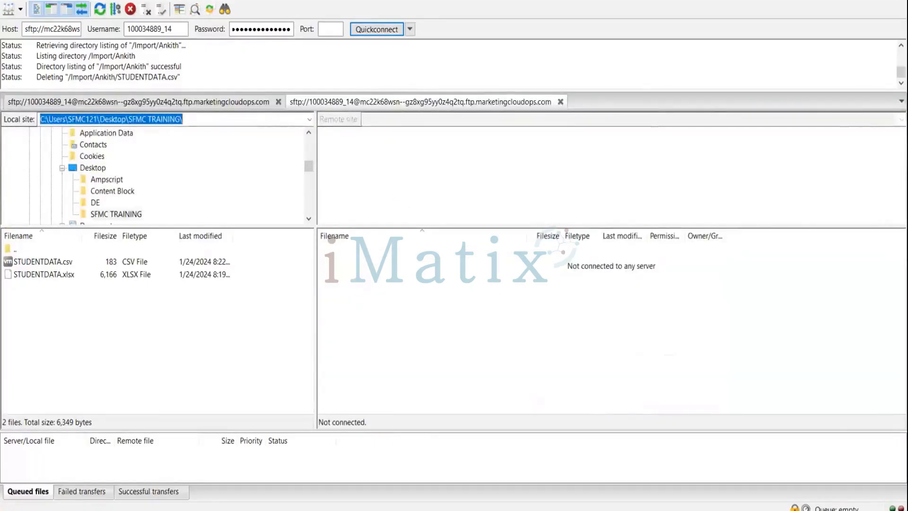
click(330, 29)
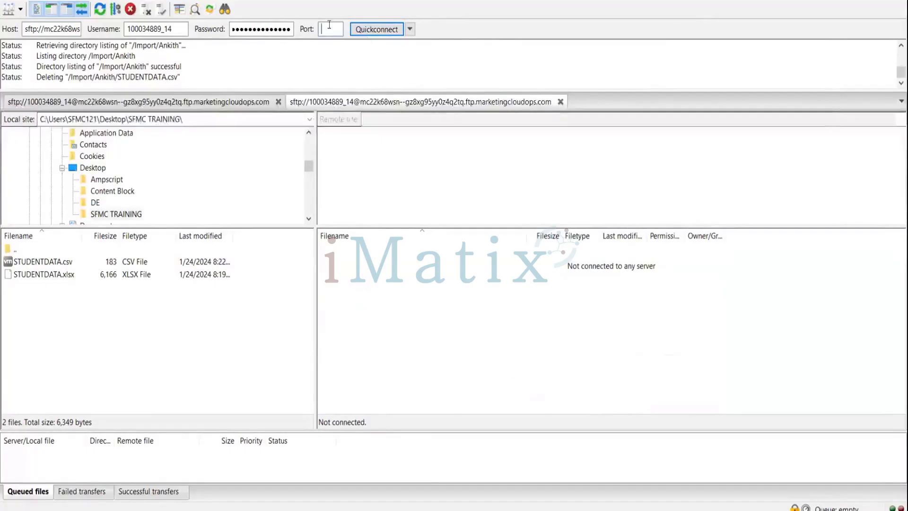
text(22)
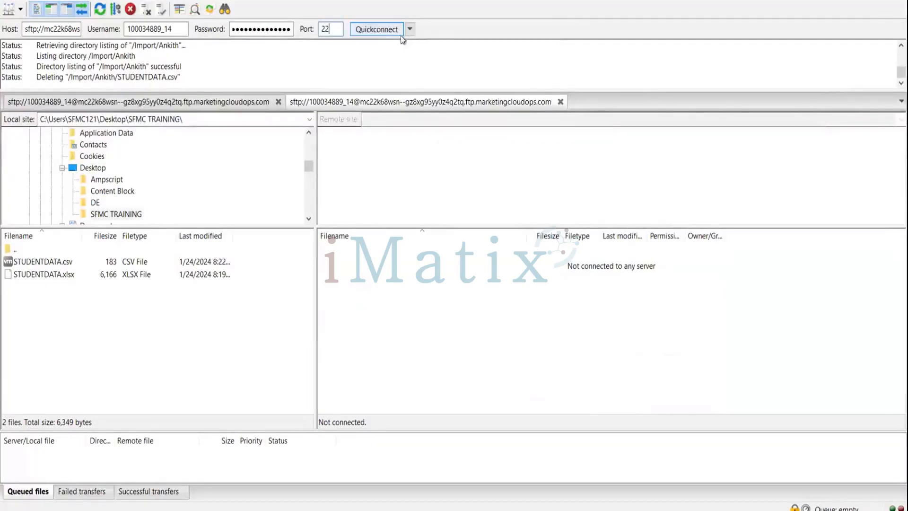
click(380, 30)
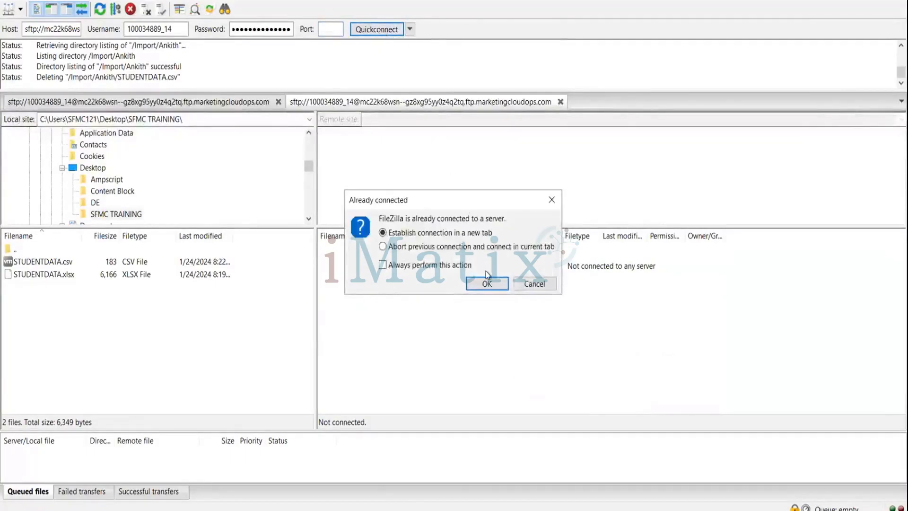
click(487, 284)
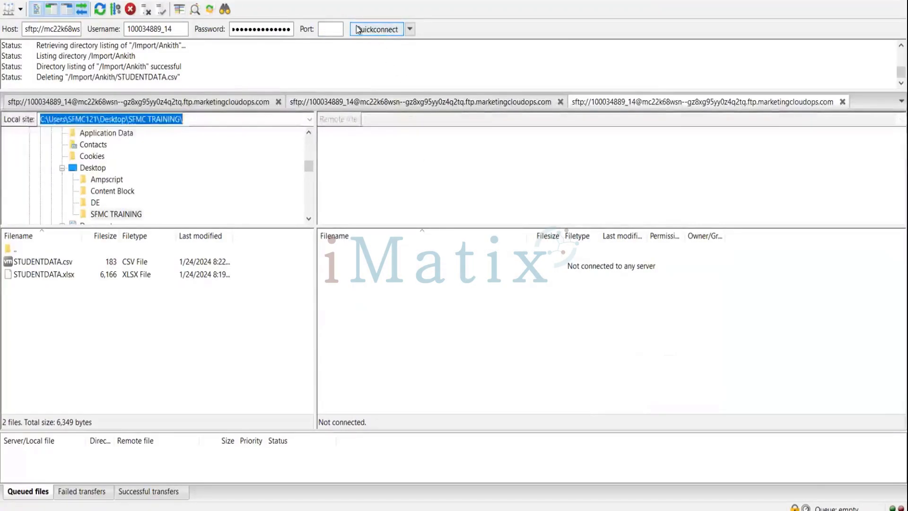
Step: Reconnect on port 22 in the current tab, aborting the old connection, and open /Import and the user's folder
click(330, 27)
text(22)
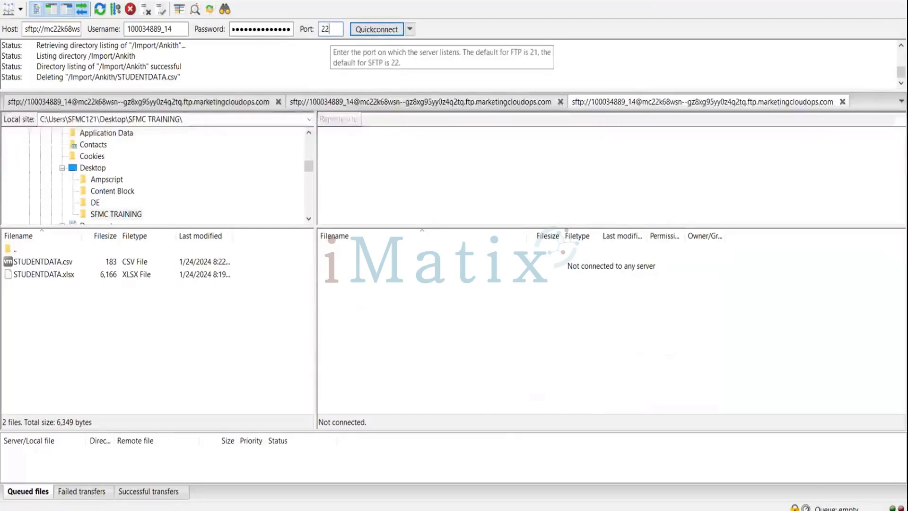
click(394, 31)
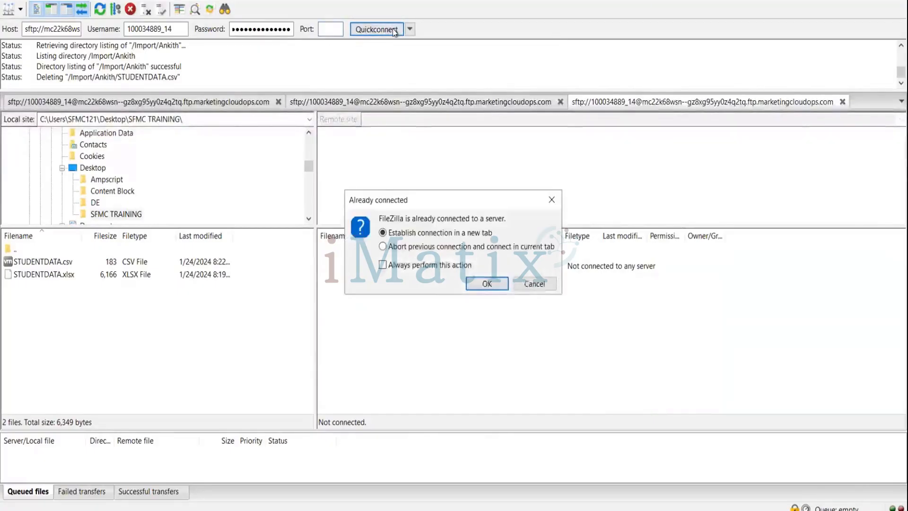
click(437, 248)
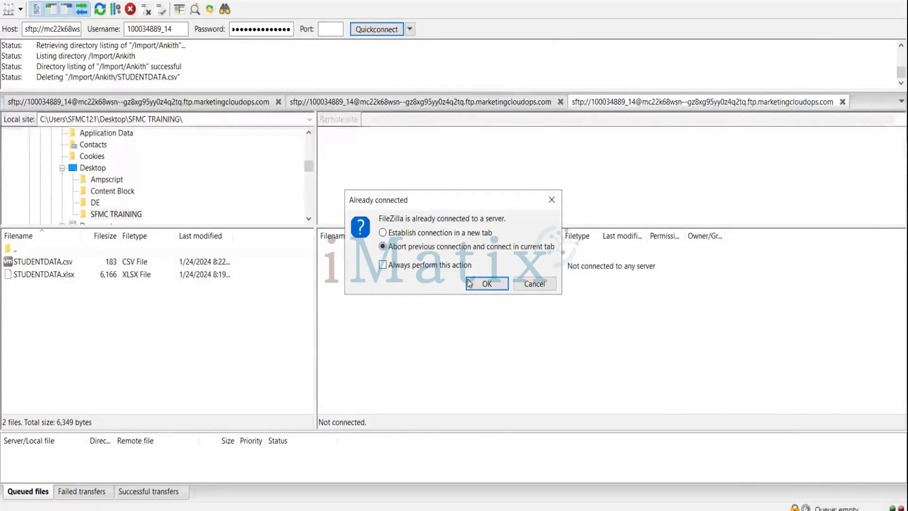
click(488, 287)
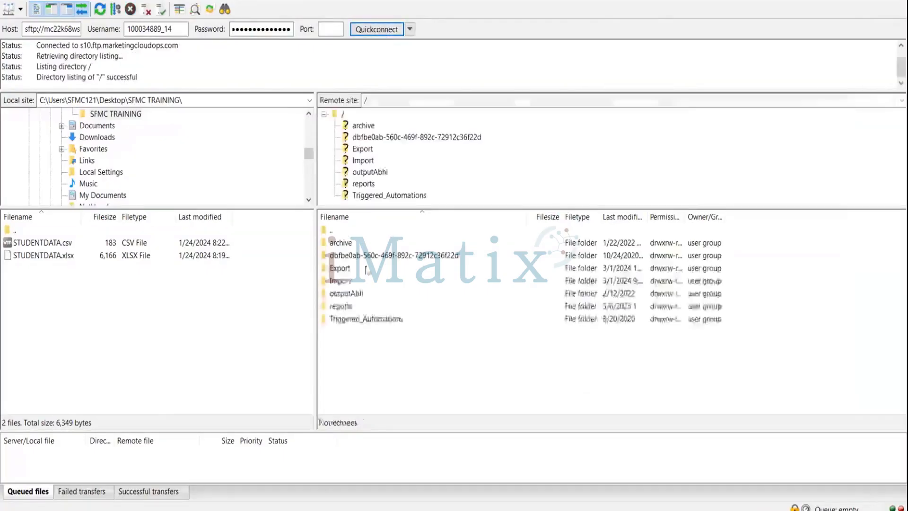
double_click(337, 282)
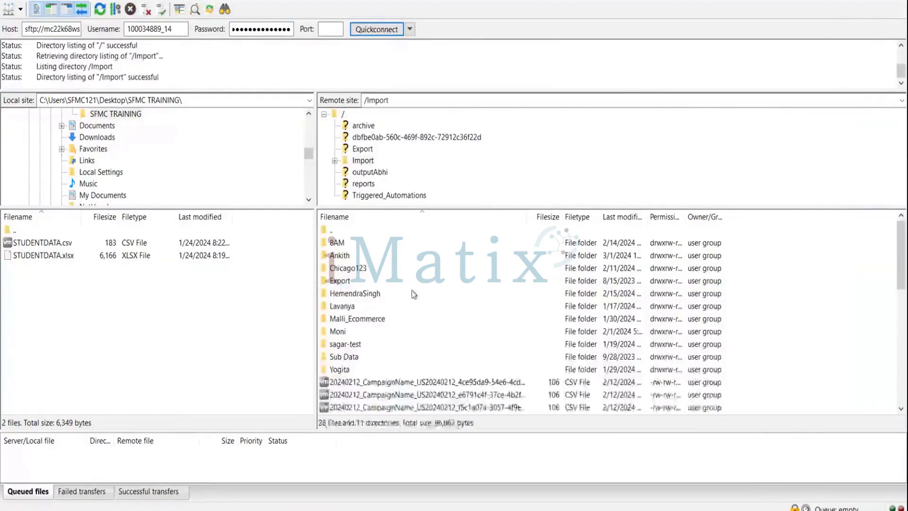
double_click(334, 256)
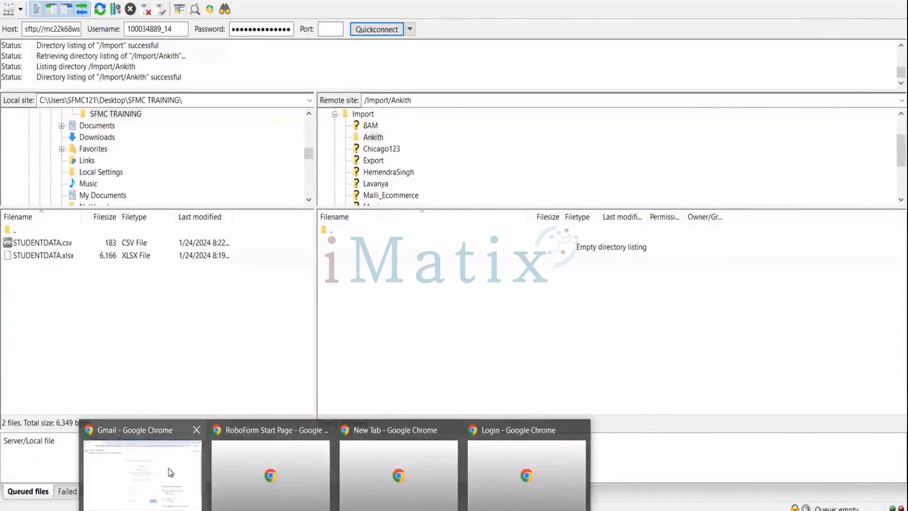
Step: Back in Automation Studio, open the File_drop automation from the user's Automation_Testing folder
click(169, 469)
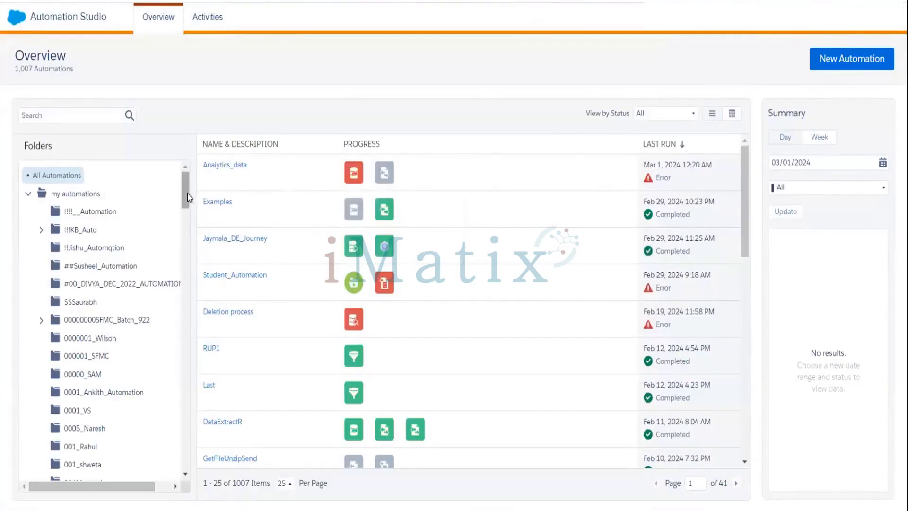
drag(187, 194, 182, 283)
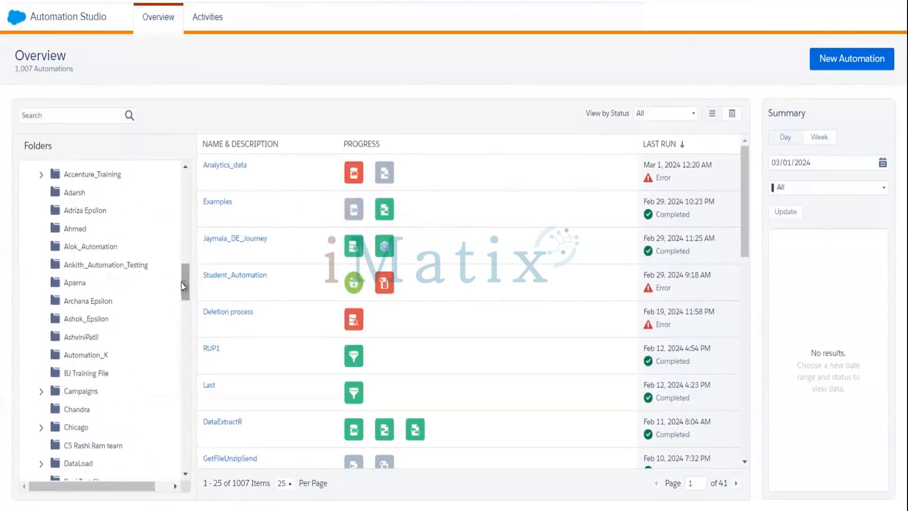
click(94, 268)
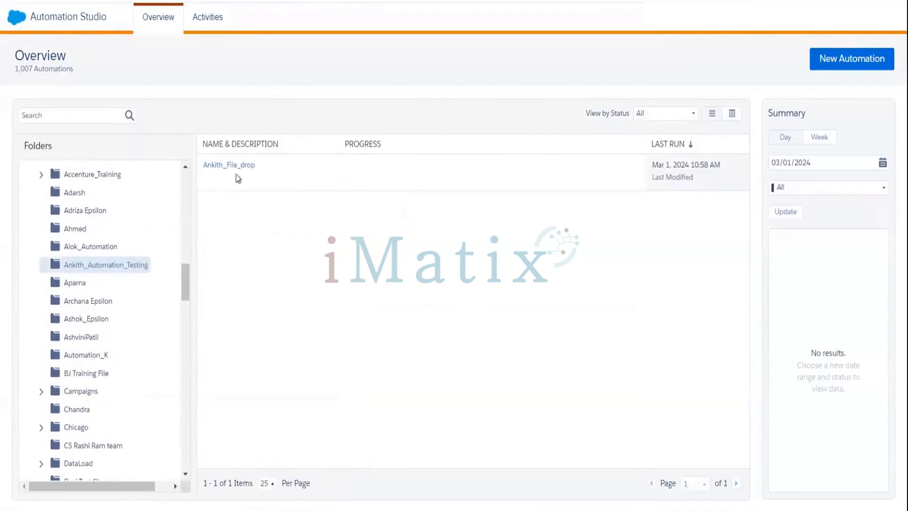
click(237, 166)
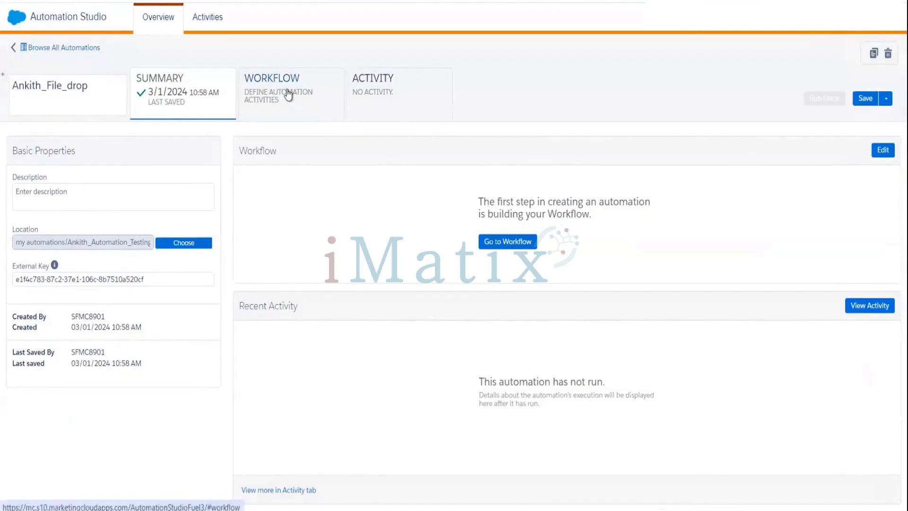
Step: Add an Import File activity as step 1 in the workflow and start a new import definition
click(290, 94)
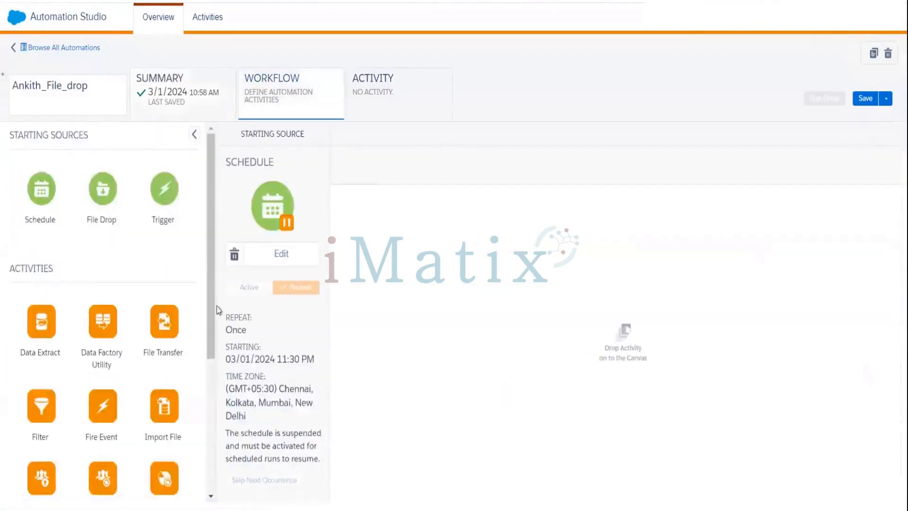
scroll(205, 383, down, 2)
scroll(204, 383, down, 1)
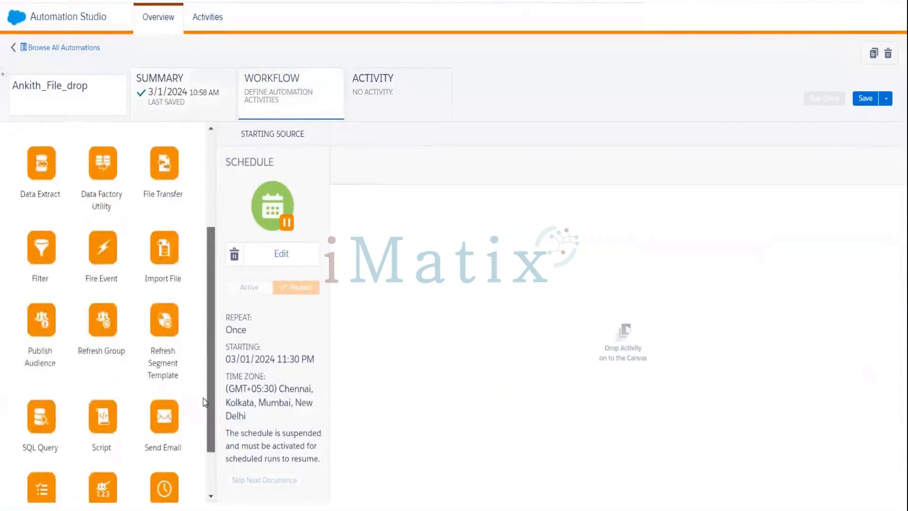
drag(165, 256, 433, 210)
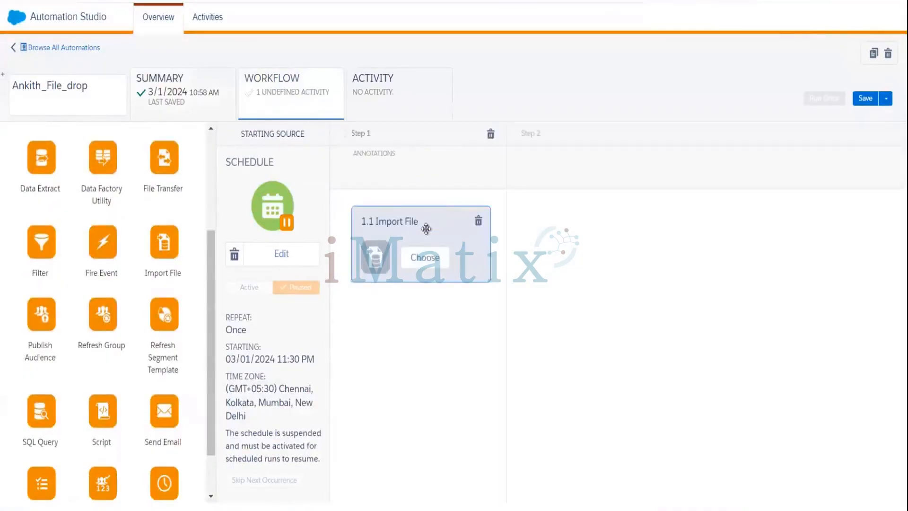
click(427, 257)
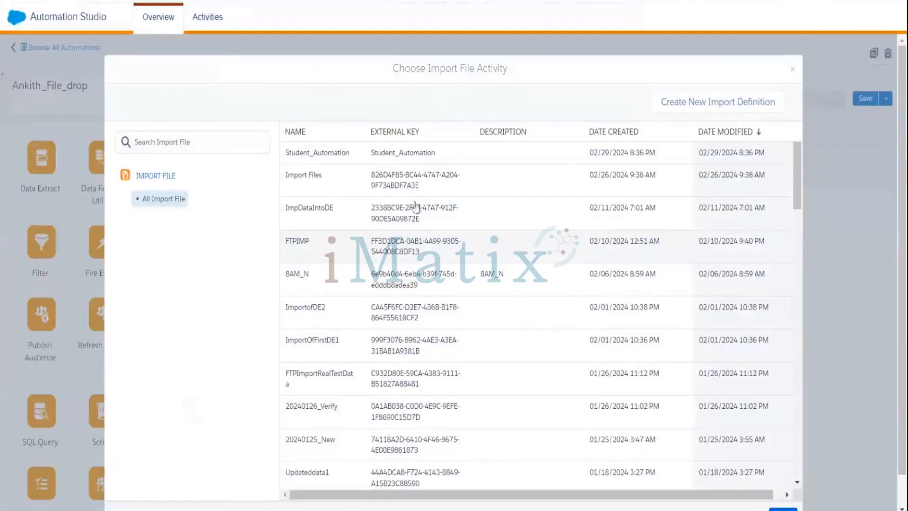
click(722, 103)
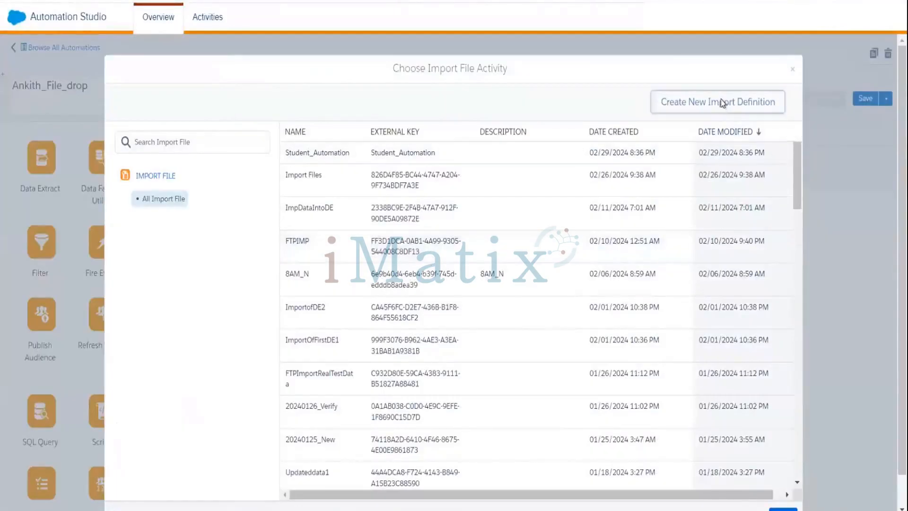
Step: Name the import definition 'Student Data Import', advance to its file settings, then head to Activities
click(331, 140)
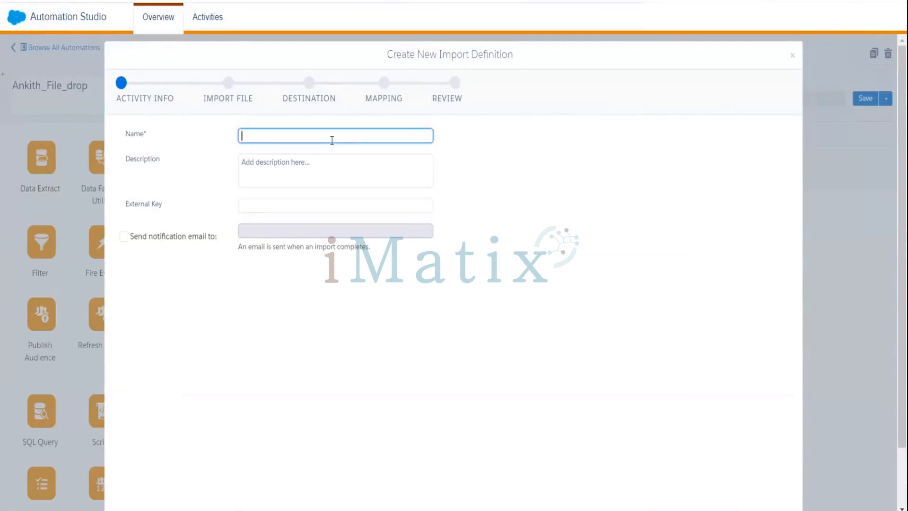
text(Student Data Import)
click(329, 176)
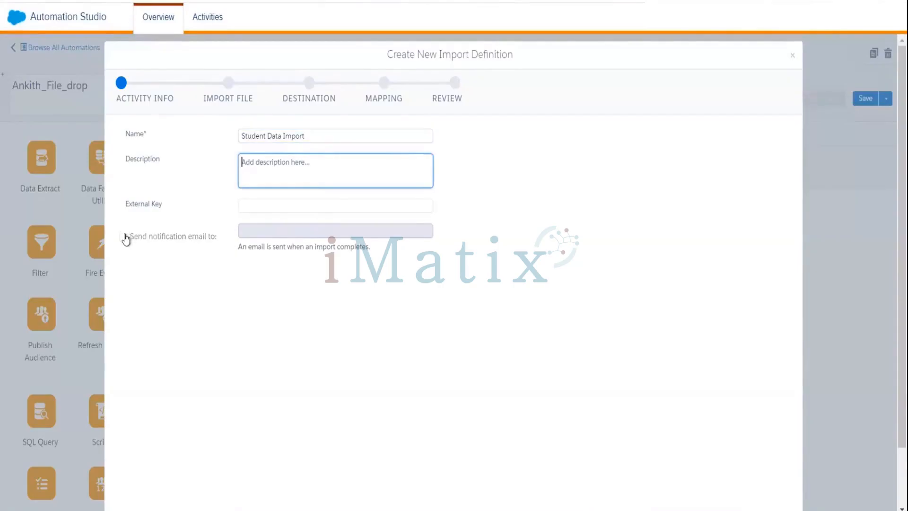
scroll(234, 270, down, 2)
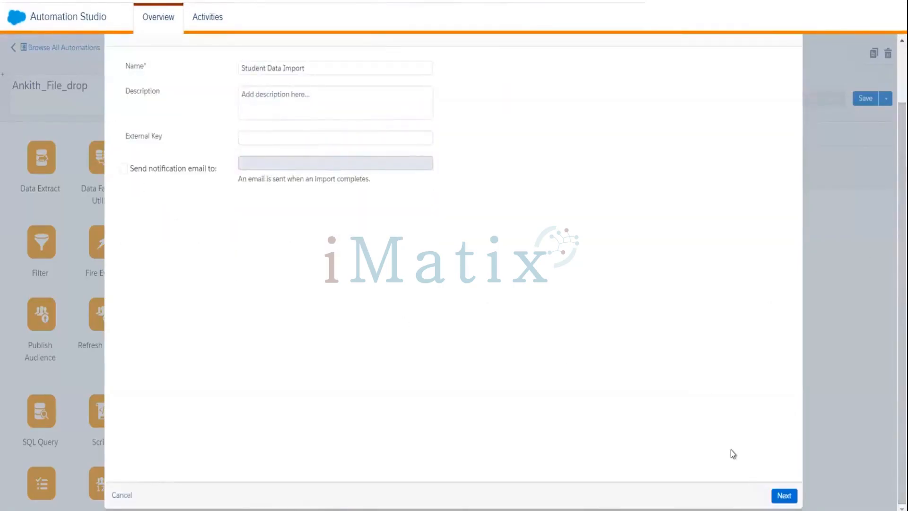
click(785, 496)
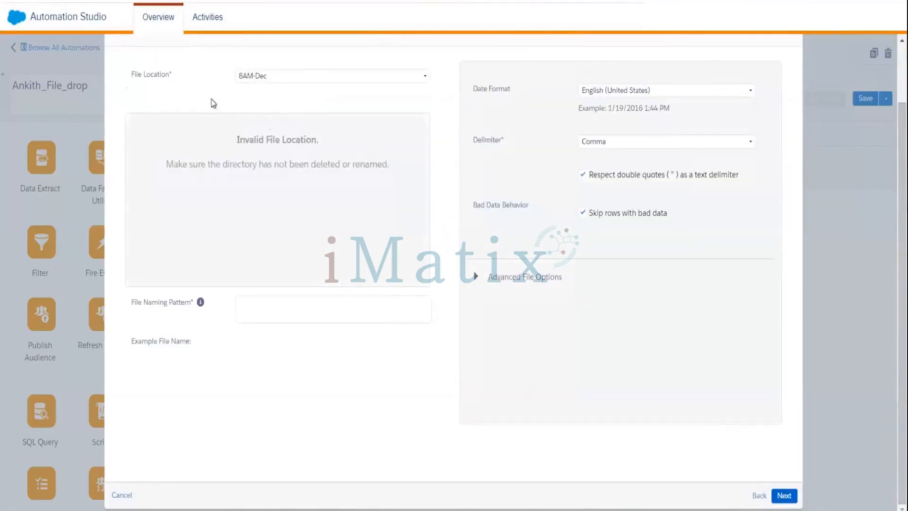
click(208, 19)
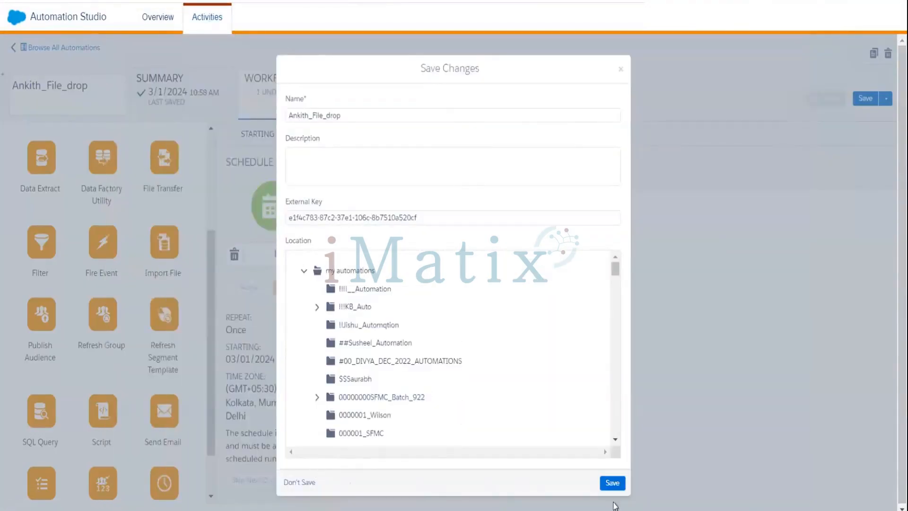
Step: Close the Save Changes prompt and start a blank new import definition from the Import File card
click(621, 72)
click(426, 259)
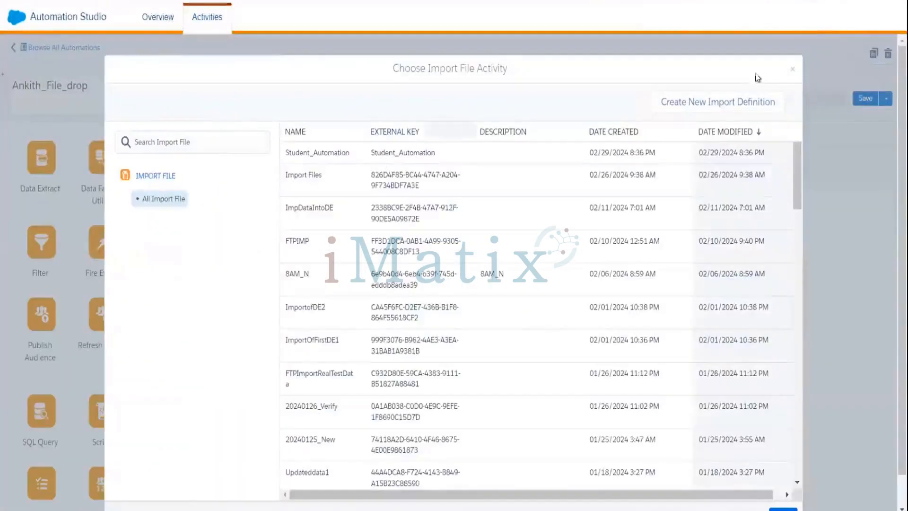
click(716, 106)
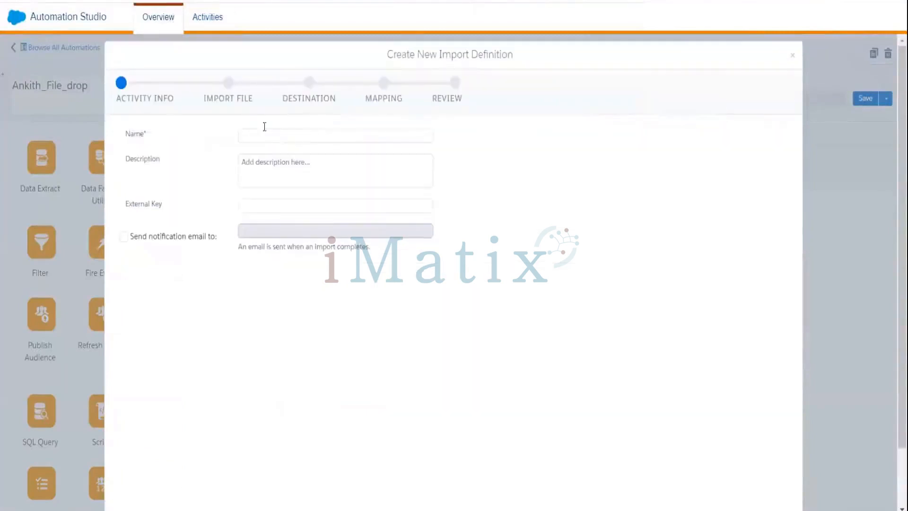
Step: Name the import activity 'Student Data Import' and advance to the Import File step
click(281, 138)
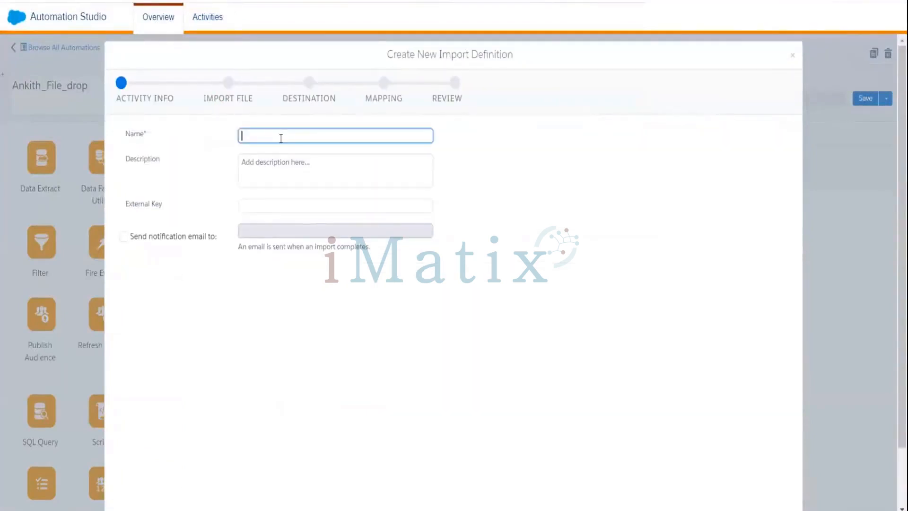
text(Student Data Import)
scroll(902, 284, down, 2)
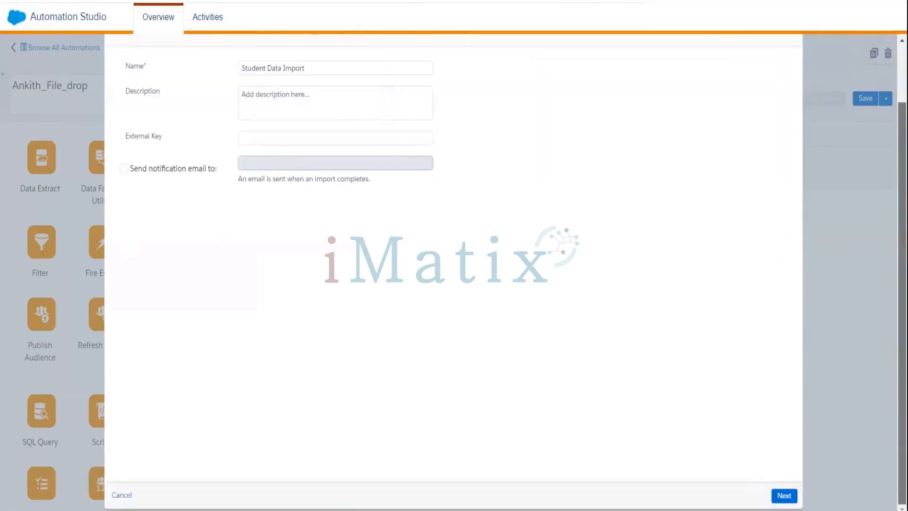
click(784, 497)
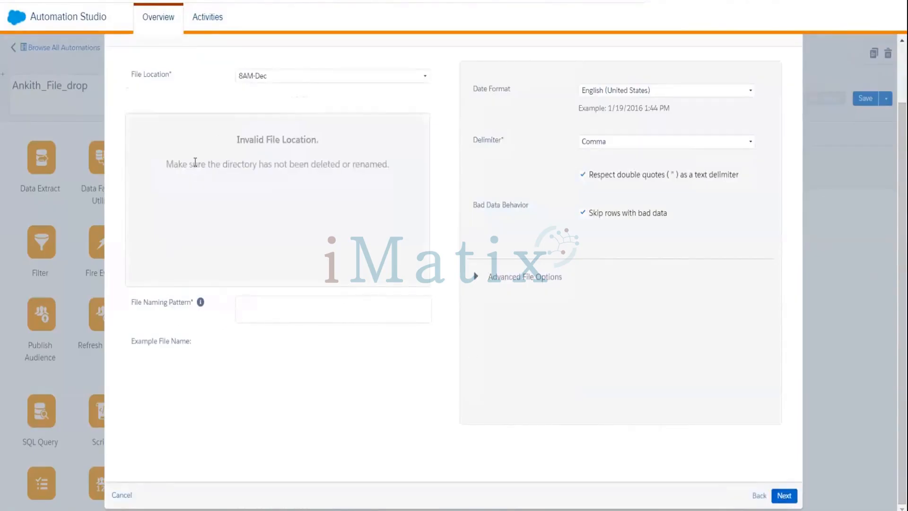
Step: Use file location Ankith_File_Loc with naming pattern Student%%Year%%, expecting file Student2024
click(264, 82)
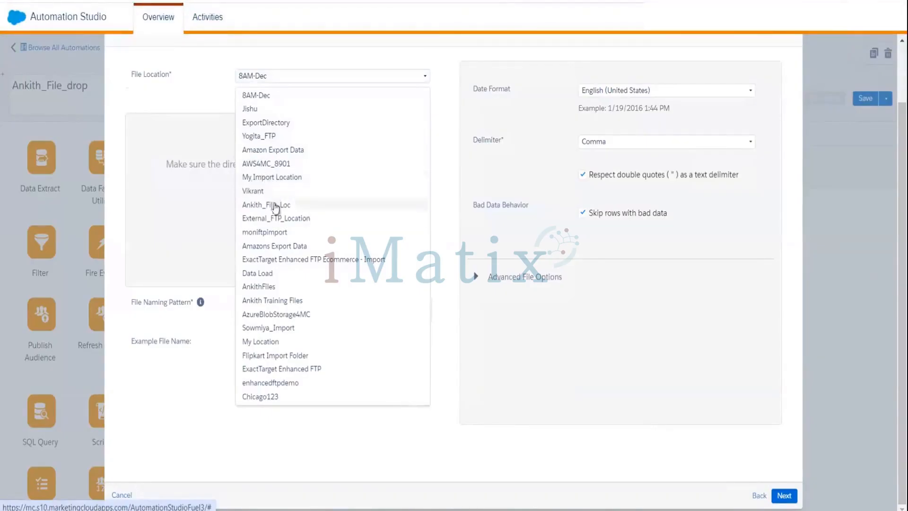
click(271, 204)
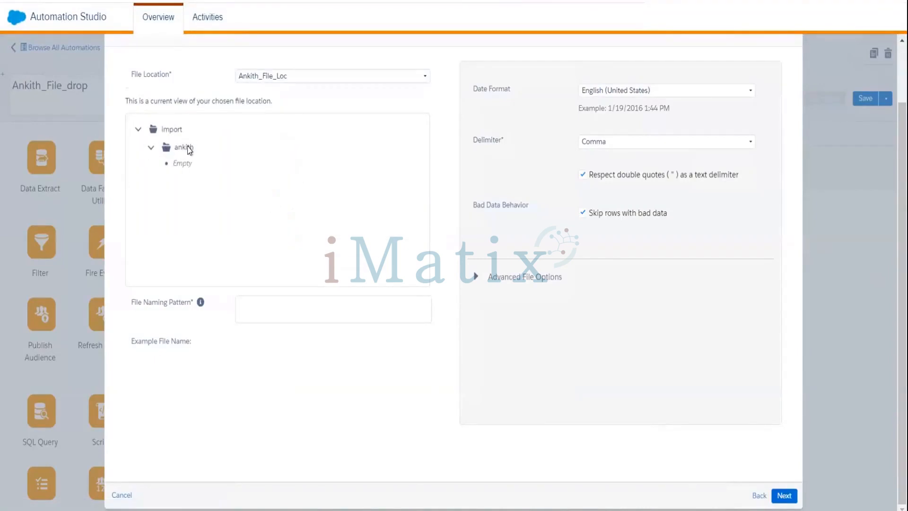
click(260, 310)
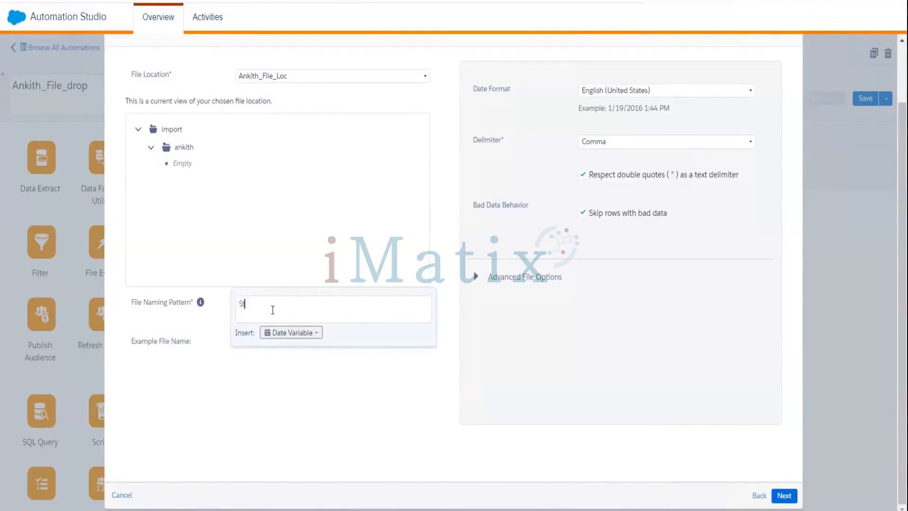
click(314, 336)
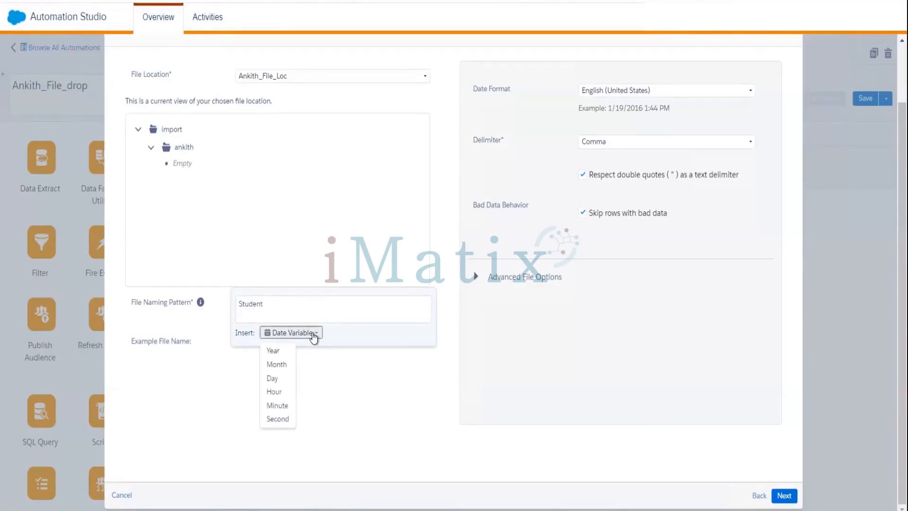
click(279, 351)
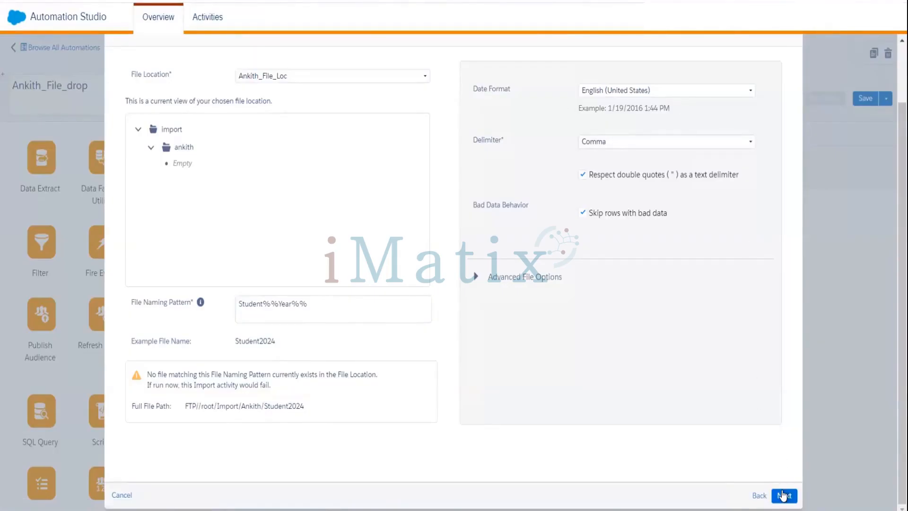
click(783, 495)
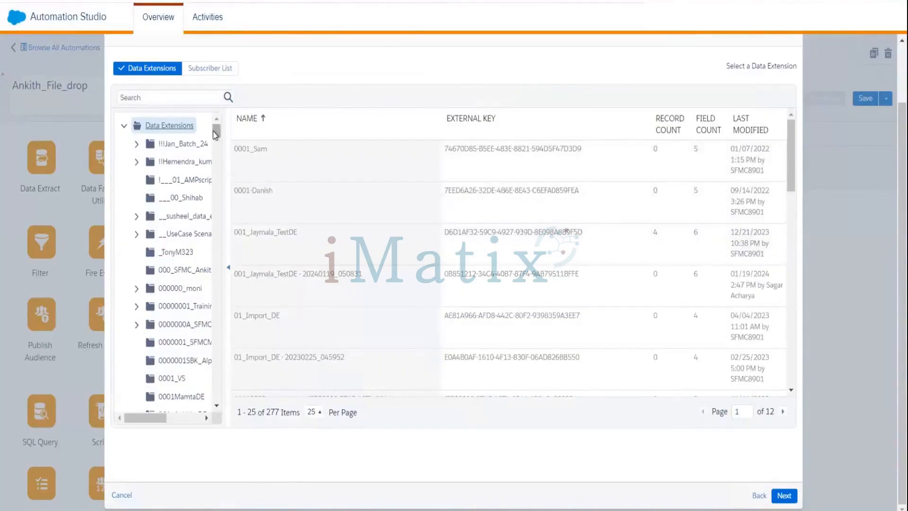
Step: Pick the Student data extension in the Ankith Data Extensions folder as the import target
drag(213, 131, 226, 195)
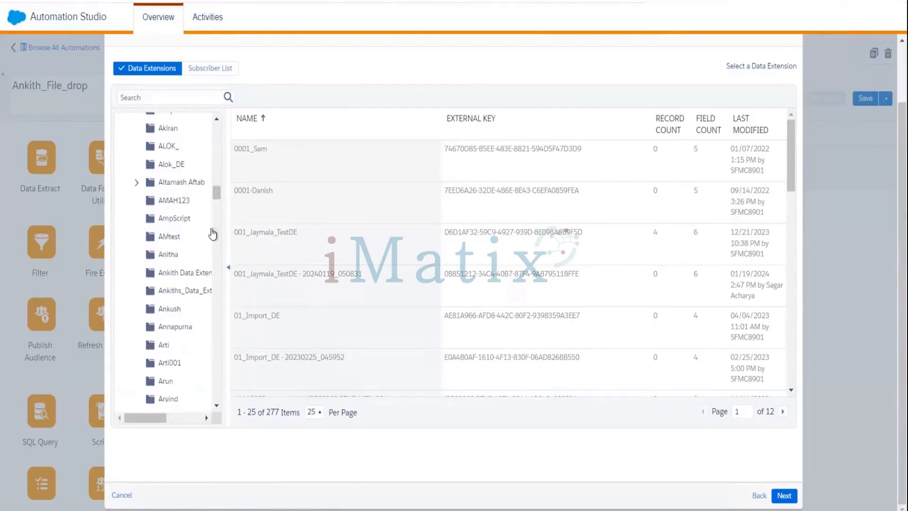
click(187, 273)
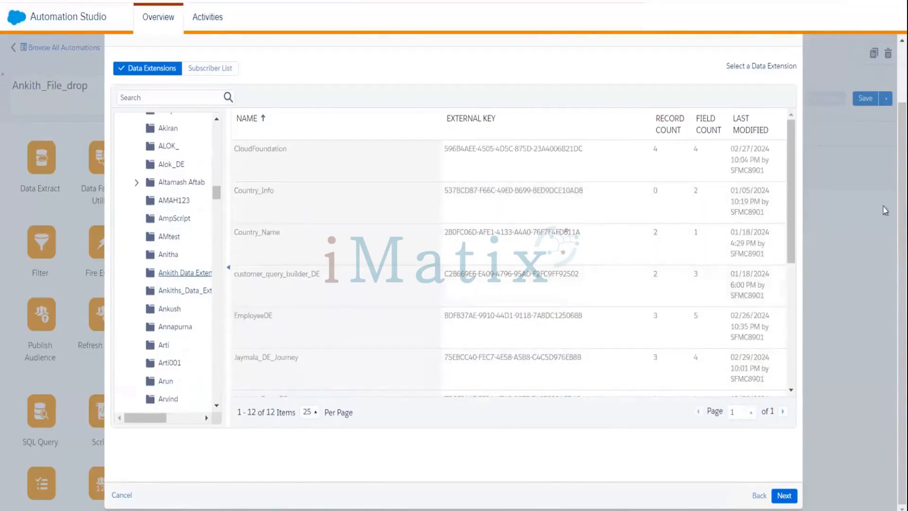
scroll(802, 315, down, 5)
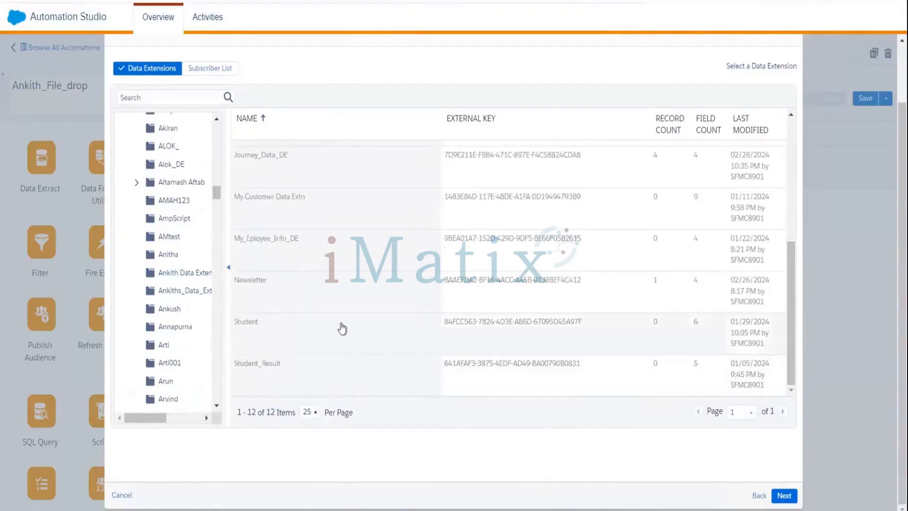
click(432, 336)
click(784, 496)
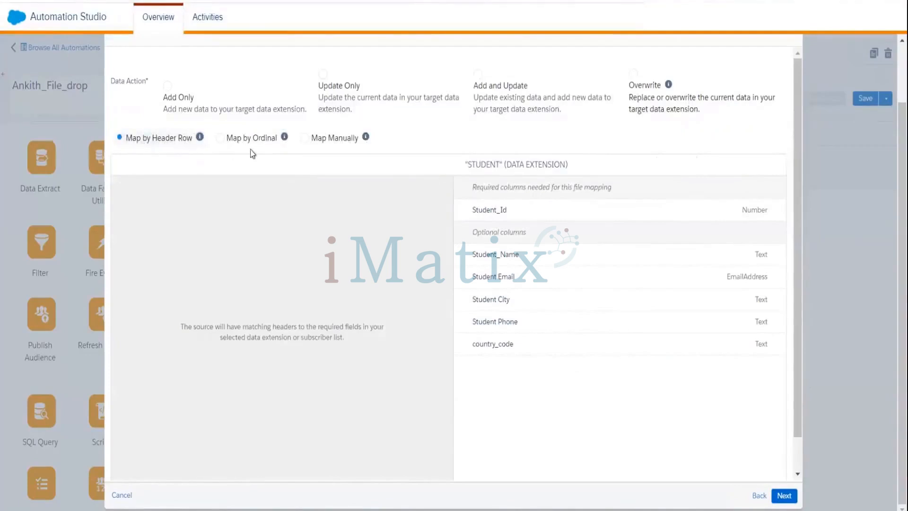
Step: Map file columns by ordinal, use the Add and Update data action, and reach the summary
click(306, 140)
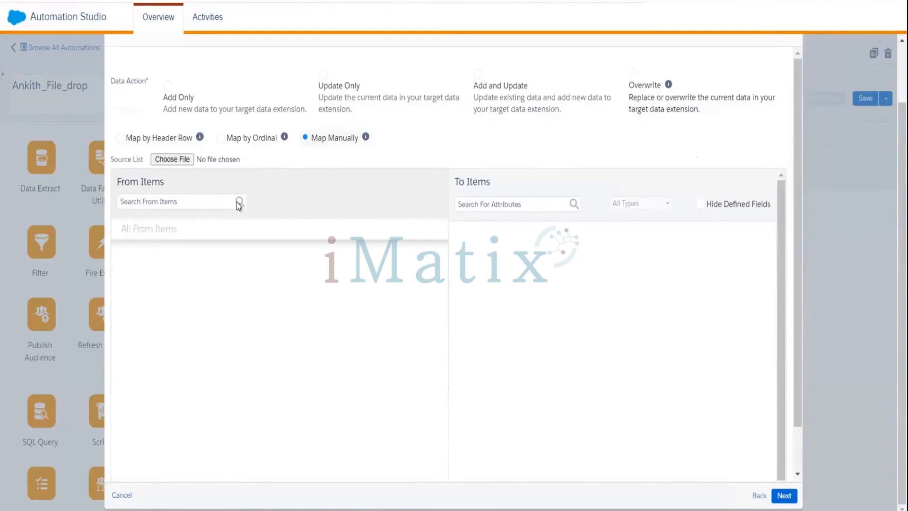
click(220, 138)
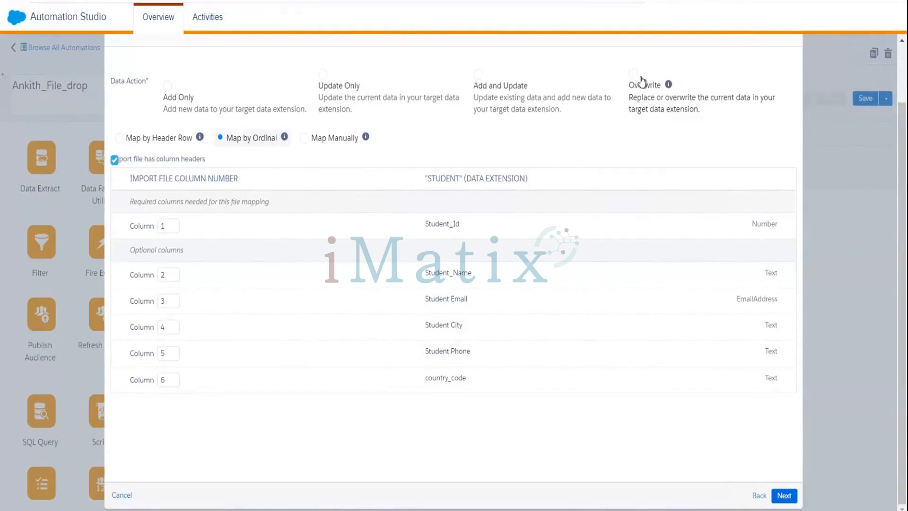
click(478, 76)
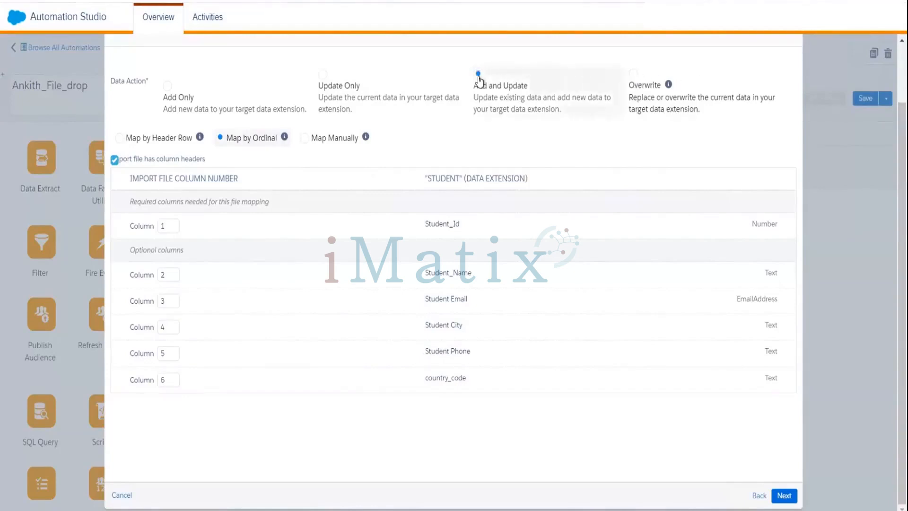
click(784, 496)
click(783, 497)
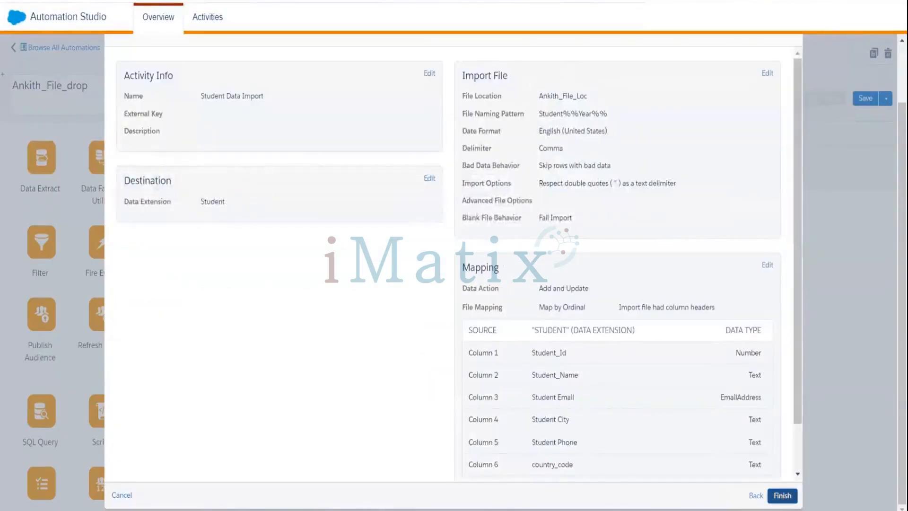
Step: Finish the summary so Student Data Import becomes Step 1's Import File activity in Ankith_File_drop
click(785, 496)
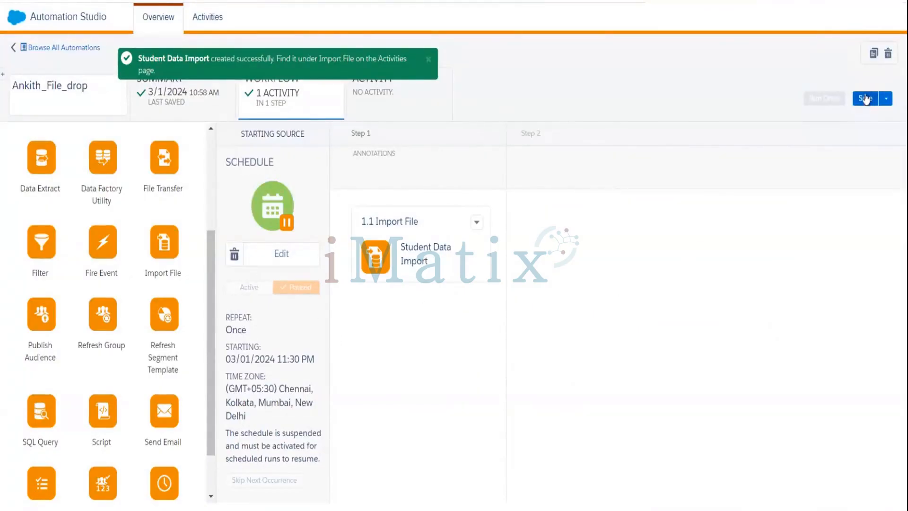
Step: Save Ankith_File_drop, activate its one-time schedule, and dismiss the Pause Schedule Confirmation dialog
click(866, 98)
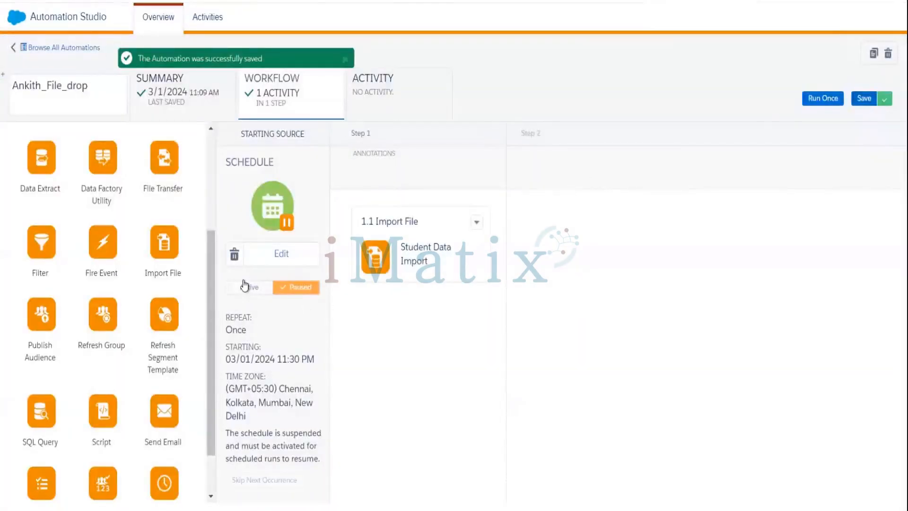
click(246, 287)
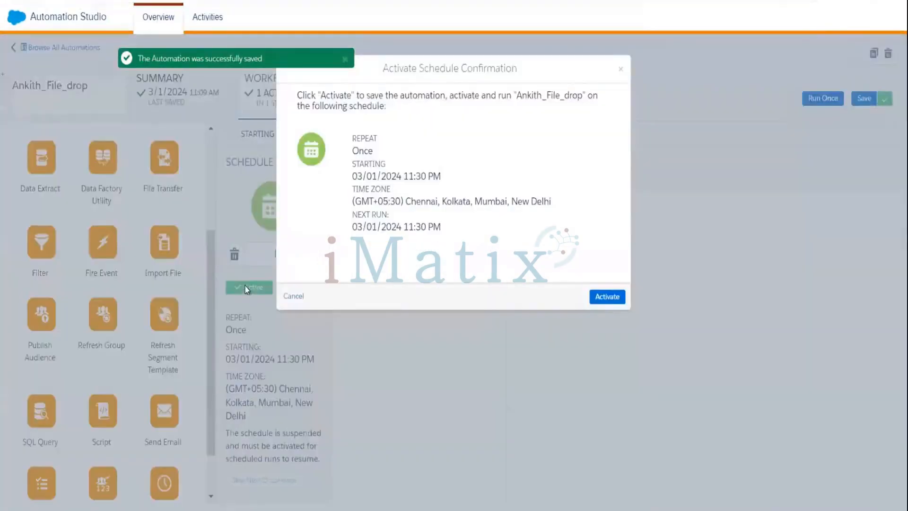
click(596, 297)
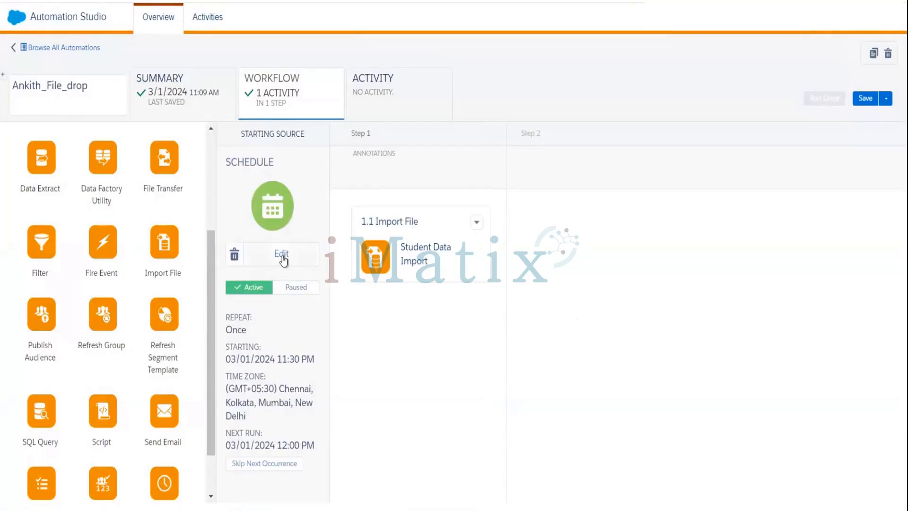
click(282, 255)
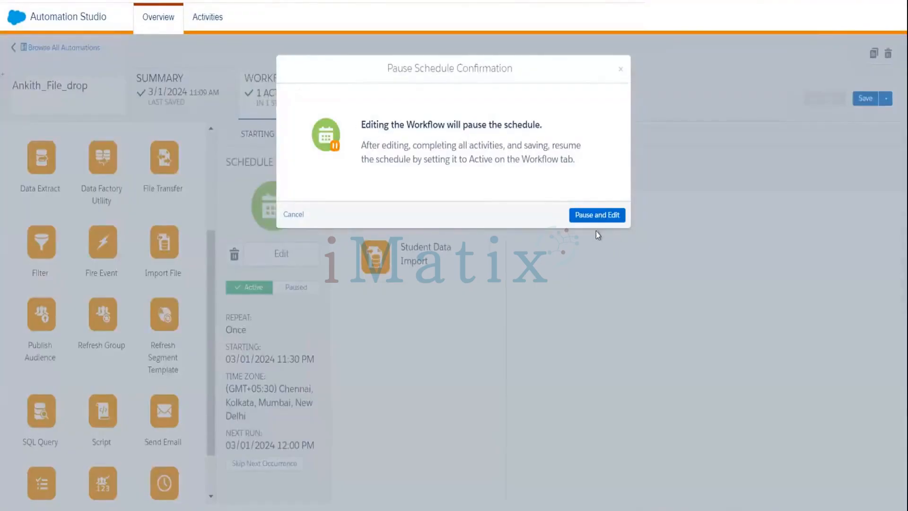
click(621, 70)
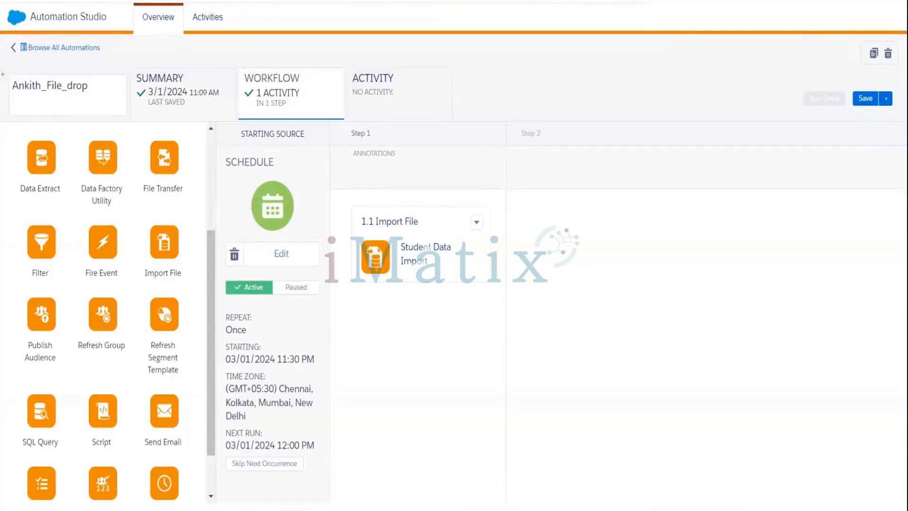
Step: In Journey Builder, create a new Multi-Step Journey with a blank canvas dated March 1 2024
right_click(213, 0)
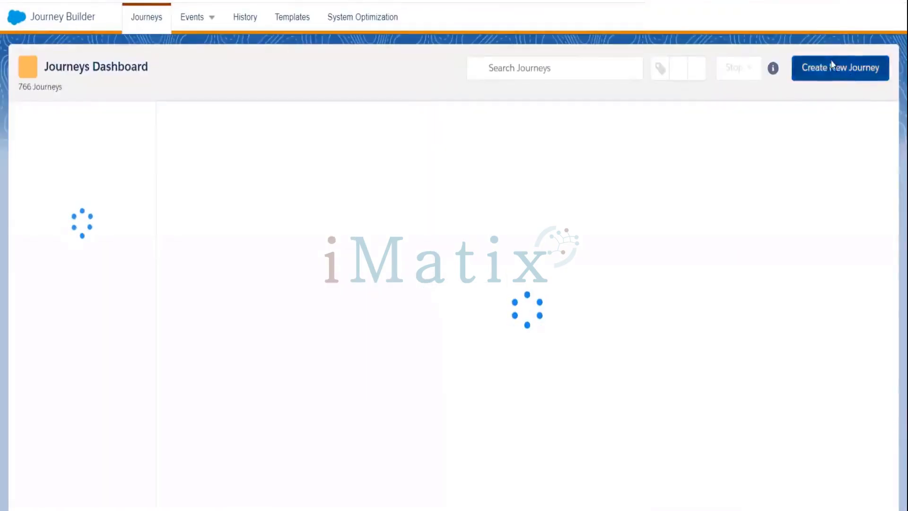
click(832, 65)
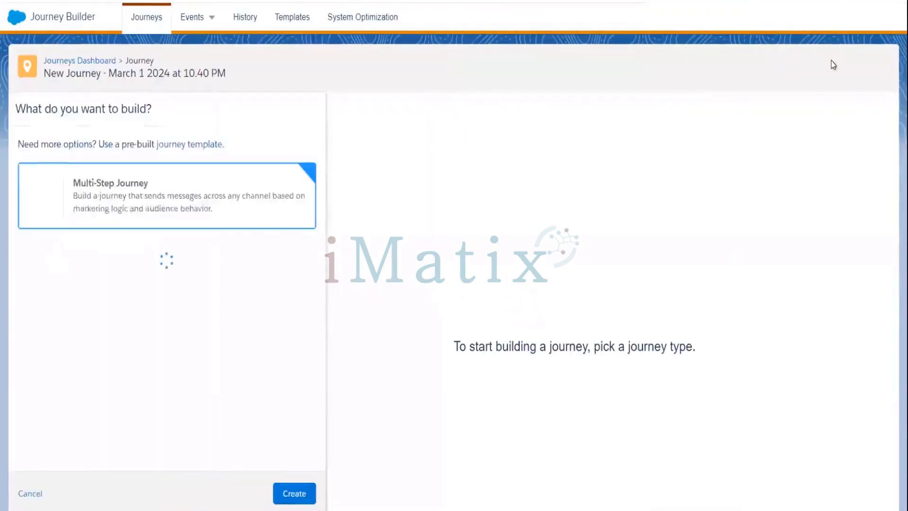
click(293, 493)
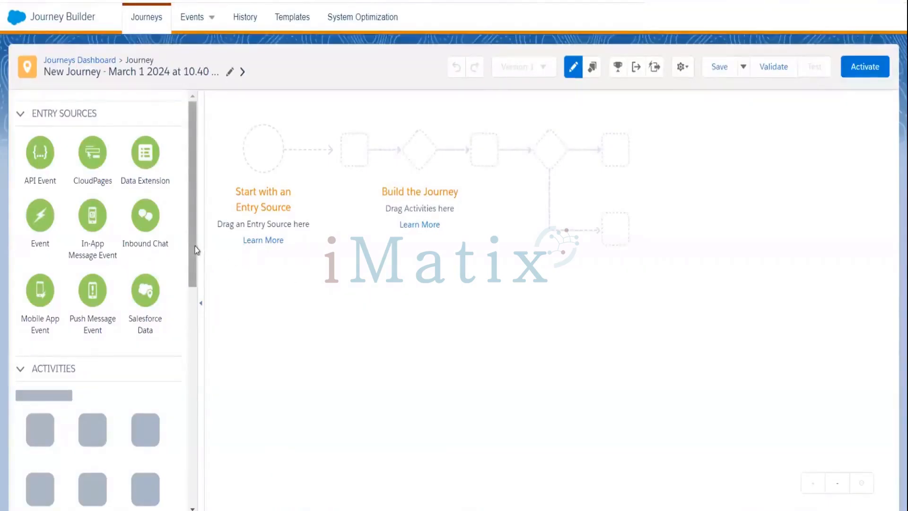
scroll(197, 302, down, 3)
scroll(198, 310, down, 6)
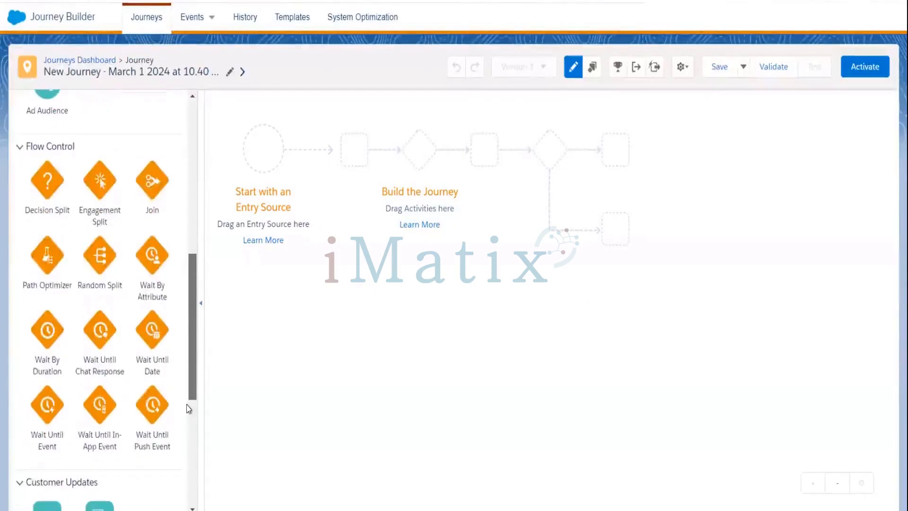
scroll(188, 408, up, 3)
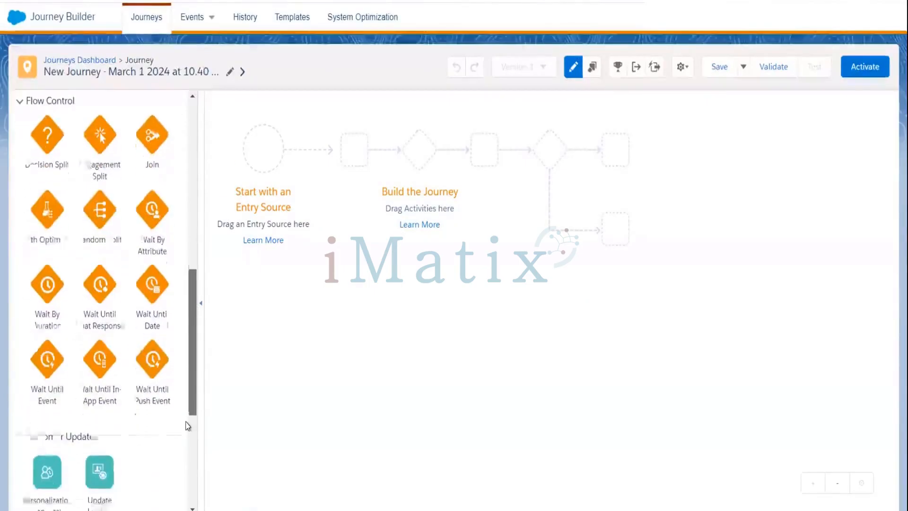
scroll(188, 275, up, 7)
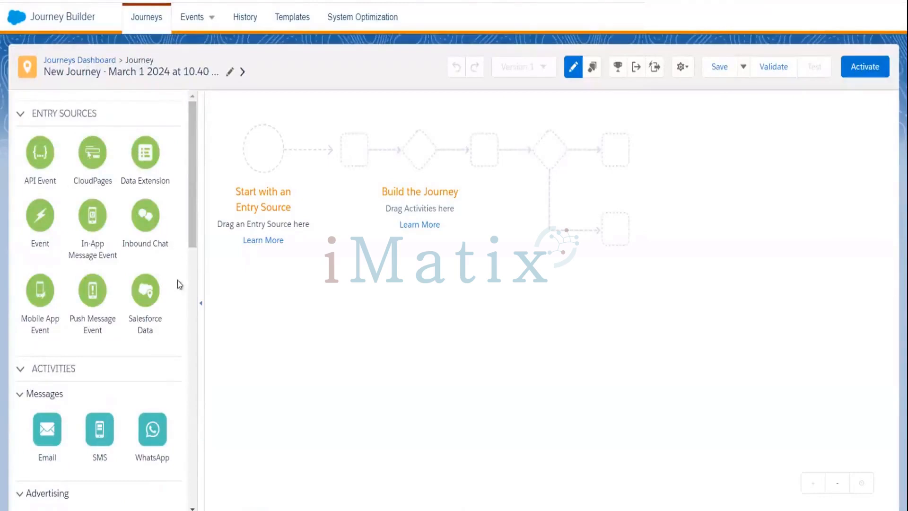
scroll(191, 217, down, 1)
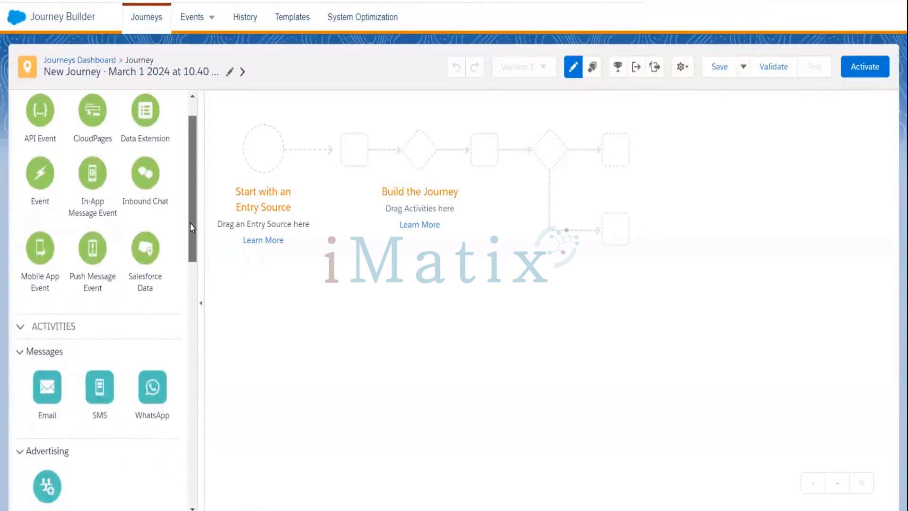
scroll(191, 217, up, 1)
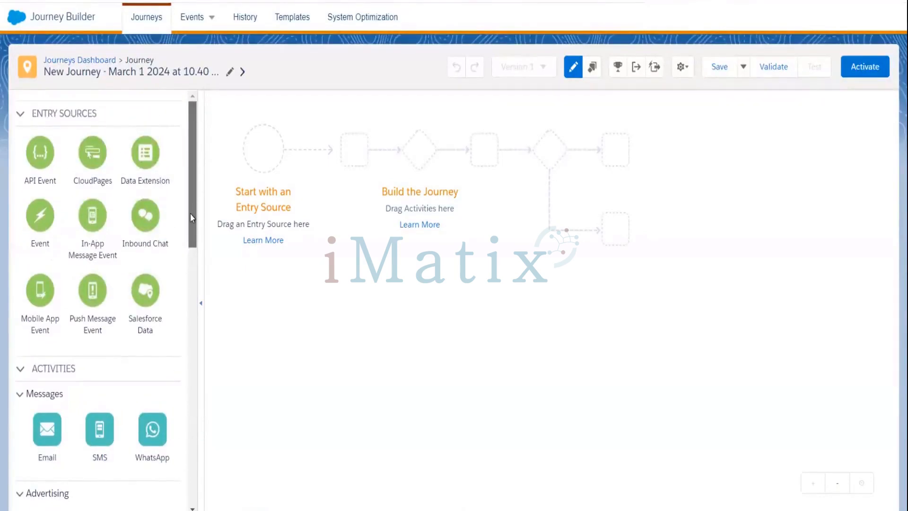
scroll(190, 238, down, 3)
drag(196, 278, 202, 174)
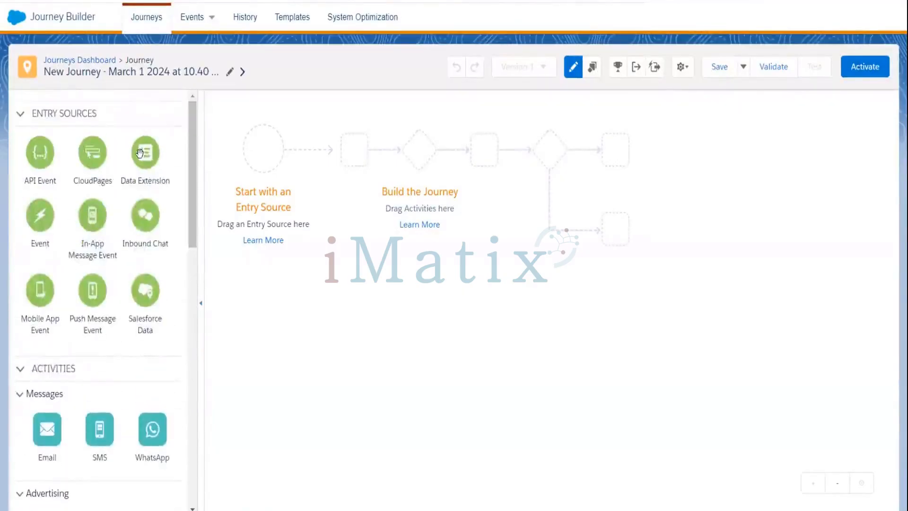
Step: Add a Data Extension entry source and select Student from the Ankith Data Extensions folder
drag(142, 153, 266, 148)
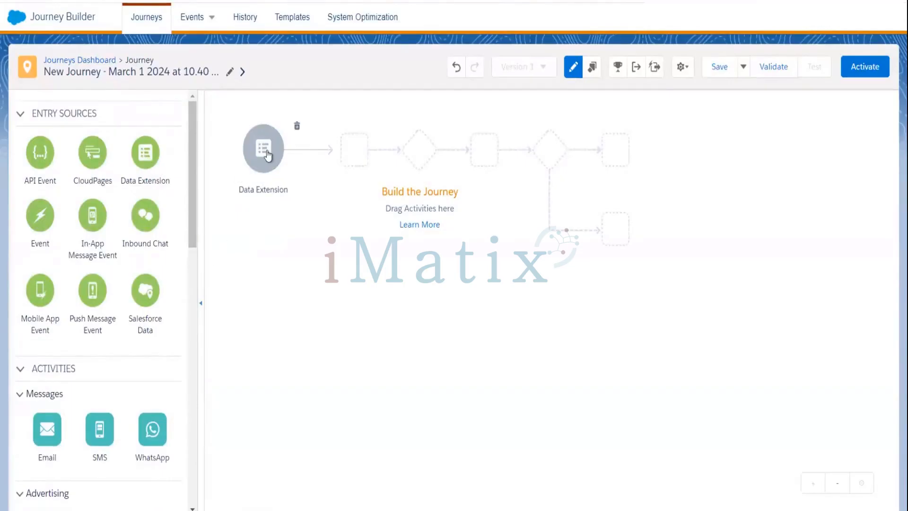
click(267, 151)
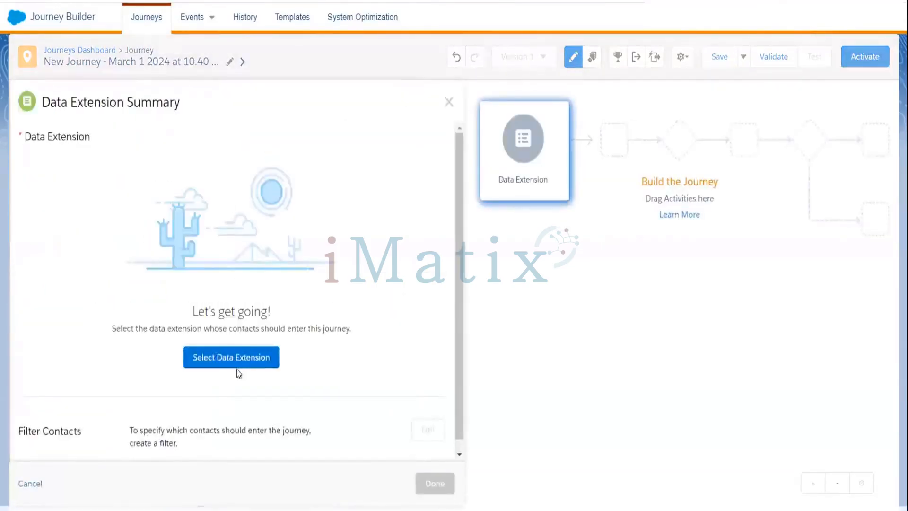
click(237, 368)
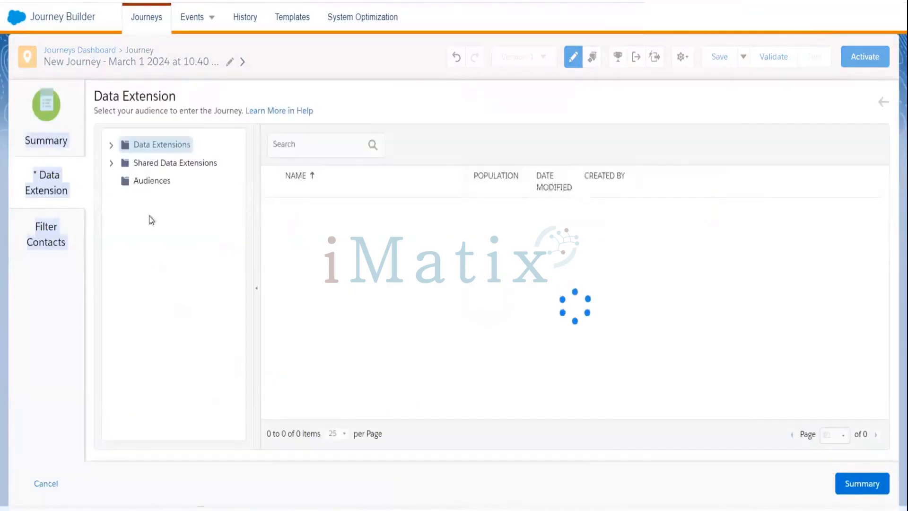
click(110, 145)
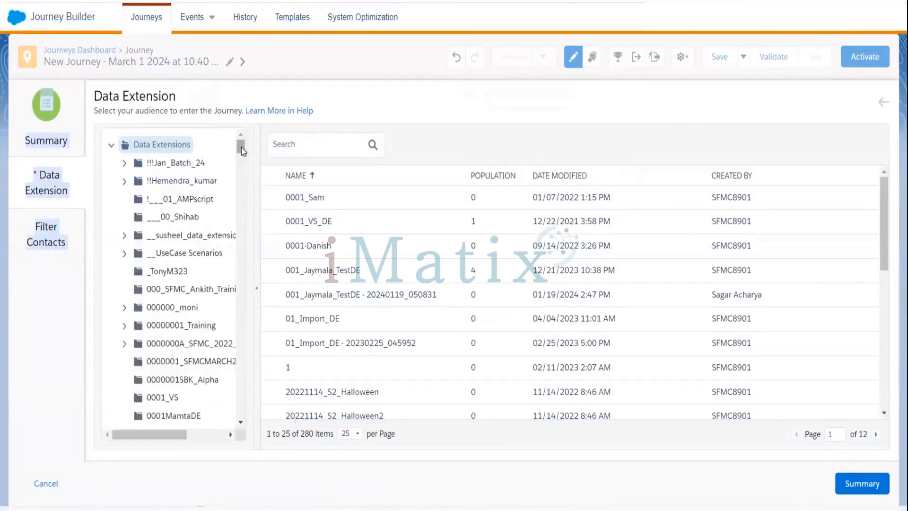
drag(241, 147, 241, 218)
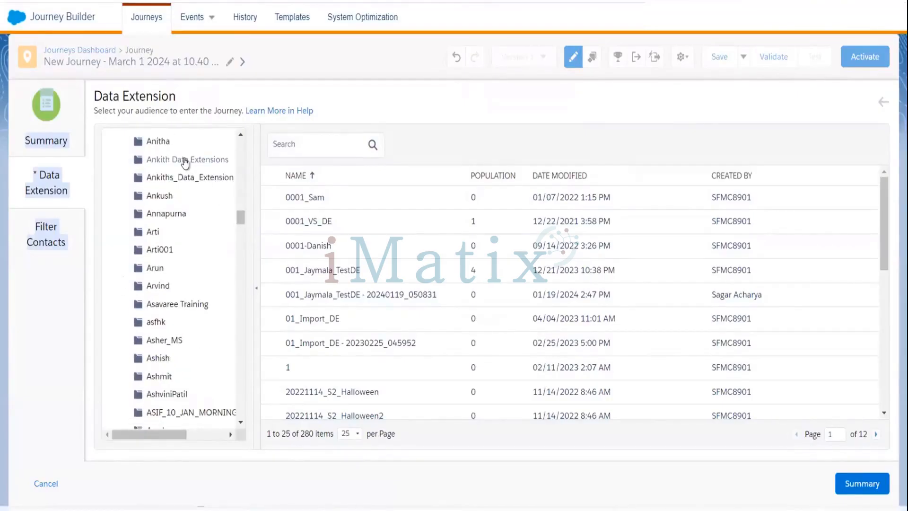
click(185, 161)
click(313, 319)
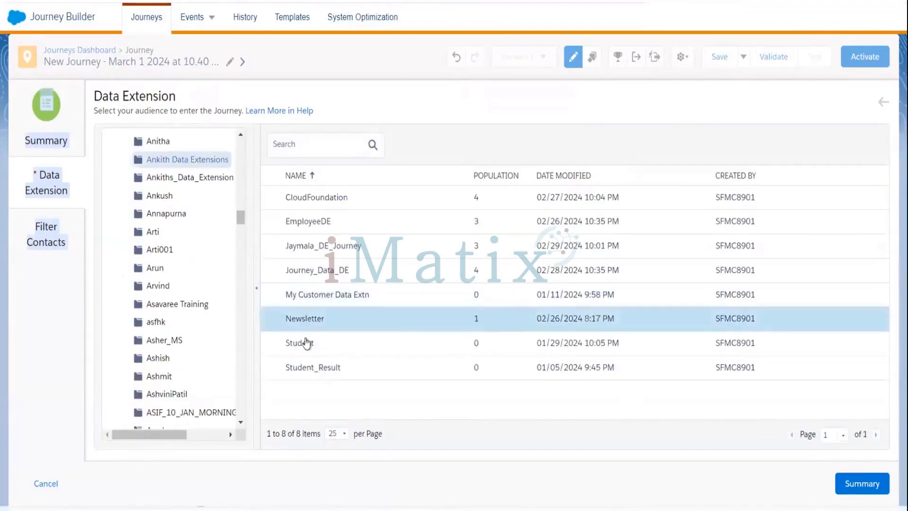
click(307, 342)
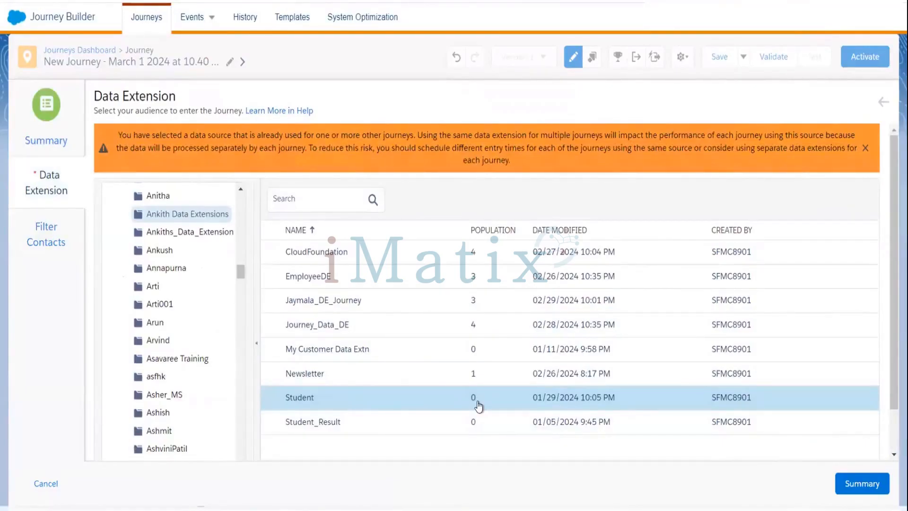
click(869, 487)
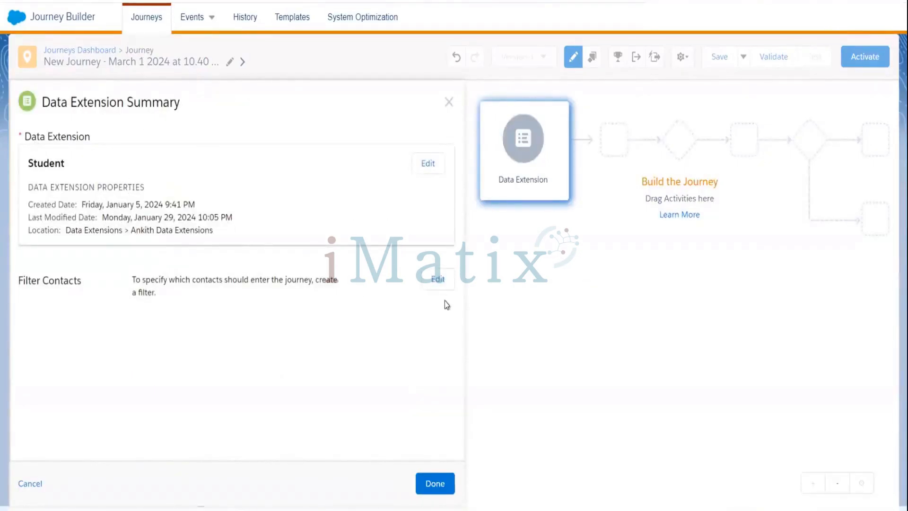
click(433, 483)
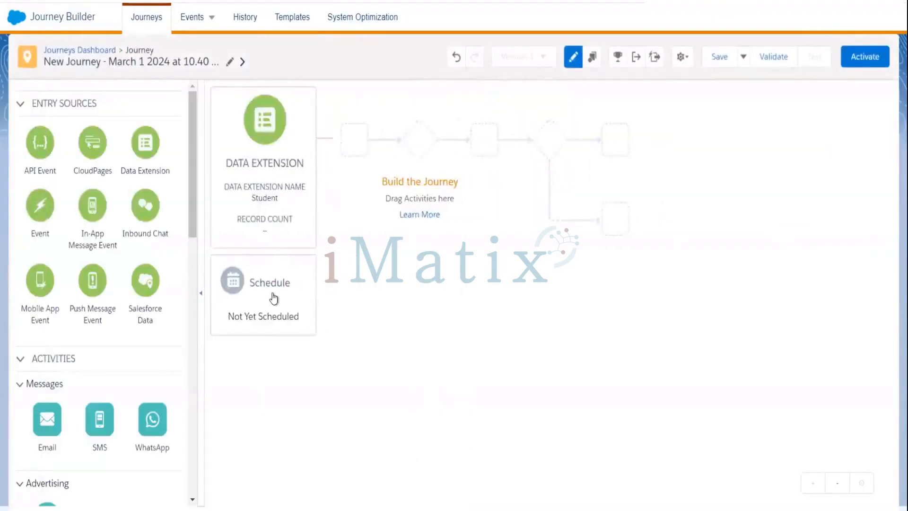
Step: Set the journey's entry schedule to Run Once instead of after an automation
click(274, 297)
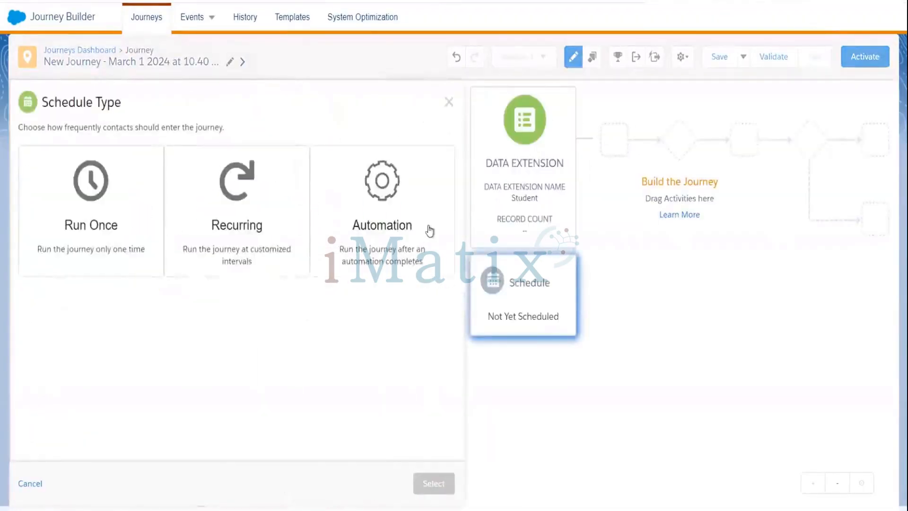
click(387, 210)
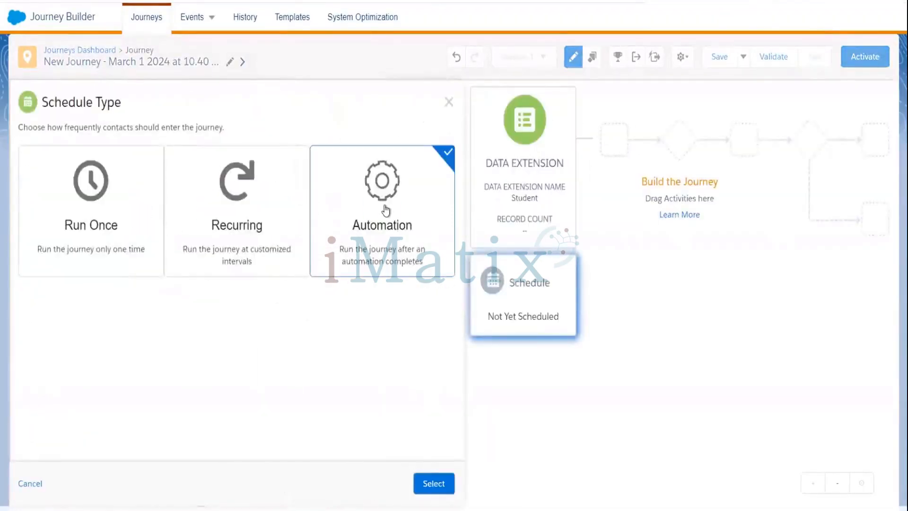
click(425, 483)
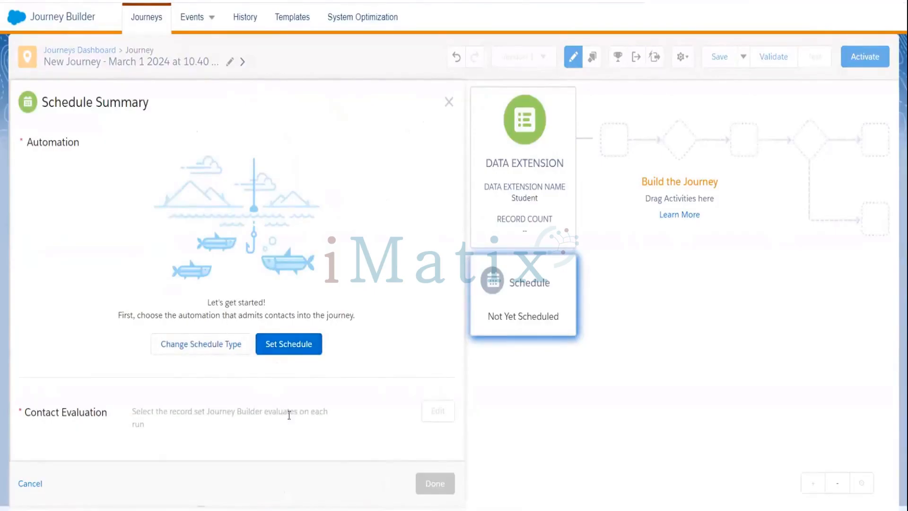
click(513, 284)
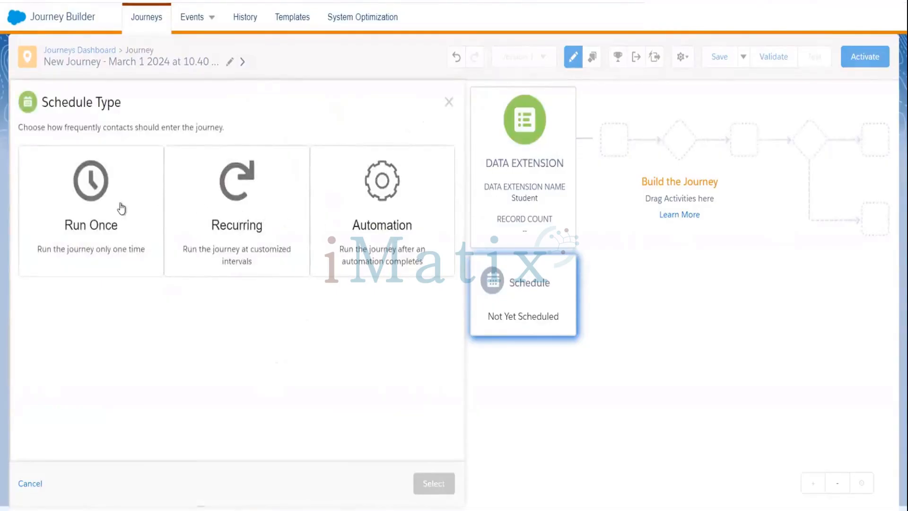
click(90, 213)
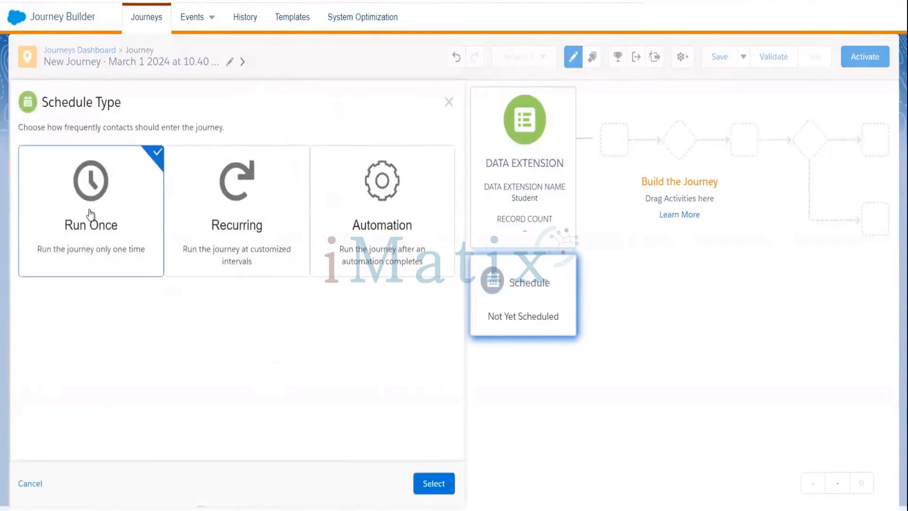
click(435, 483)
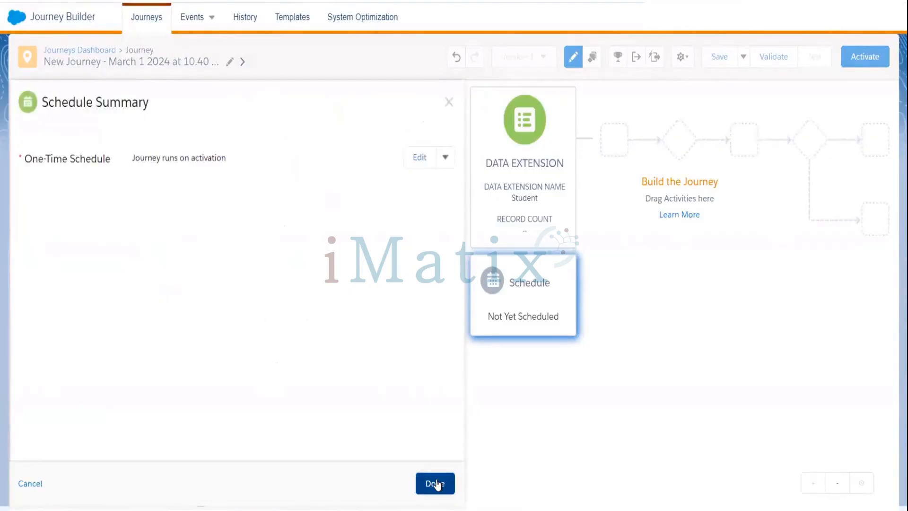
click(435, 483)
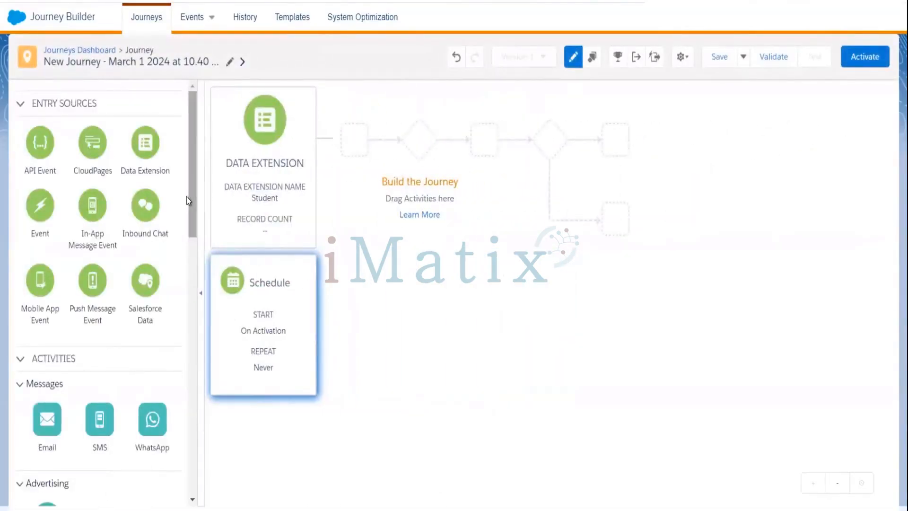
Step: Place a Decision Split on the canvas right after the entry source
drag(197, 219, 200, 347)
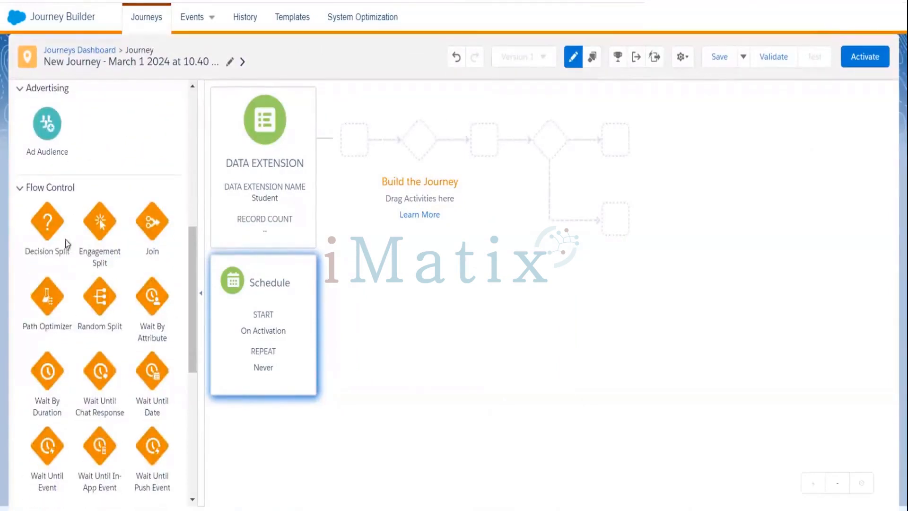
drag(52, 224, 361, 158)
drag(48, 220, 319, 140)
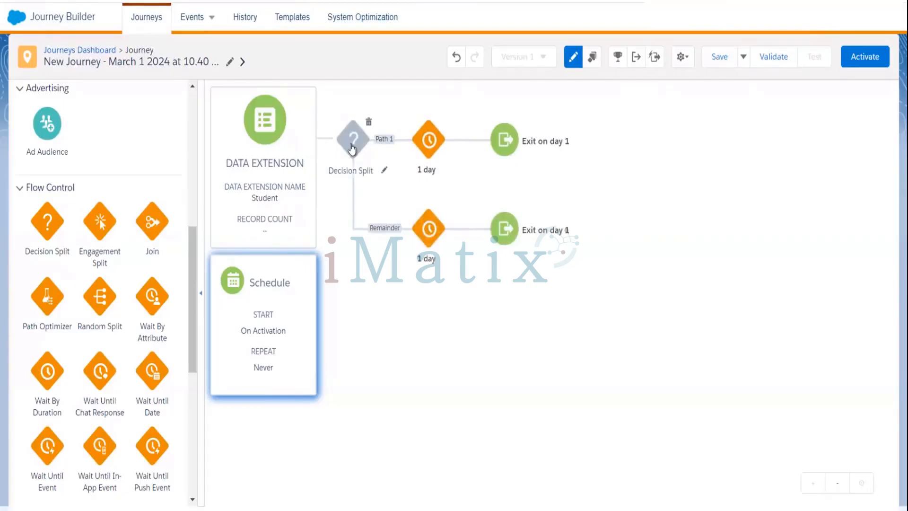
Step: Route Path 1 on Student City equal to Bengaluru, delete the stray empty condition, and finish the split
click(352, 149)
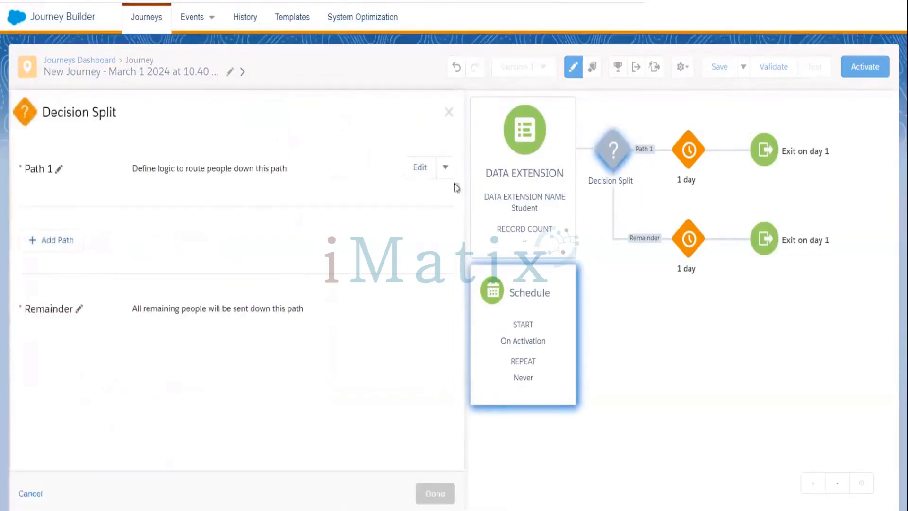
click(417, 169)
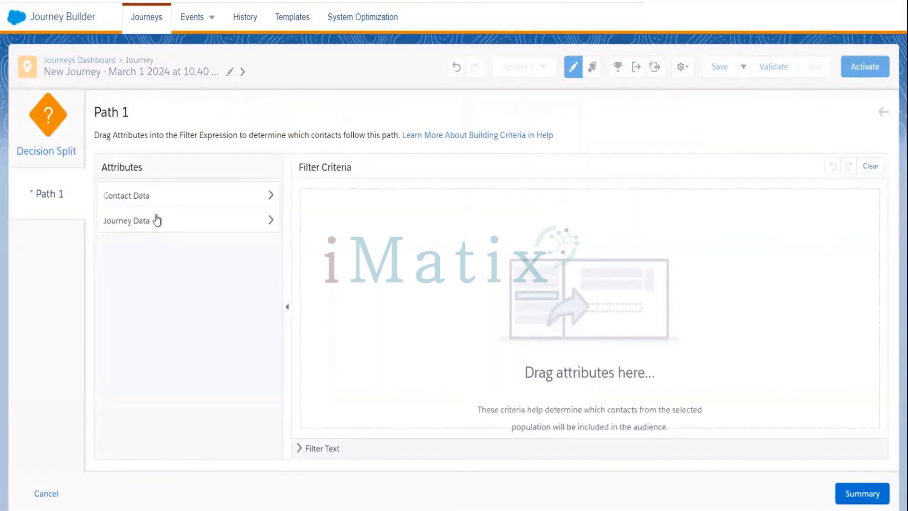
click(157, 220)
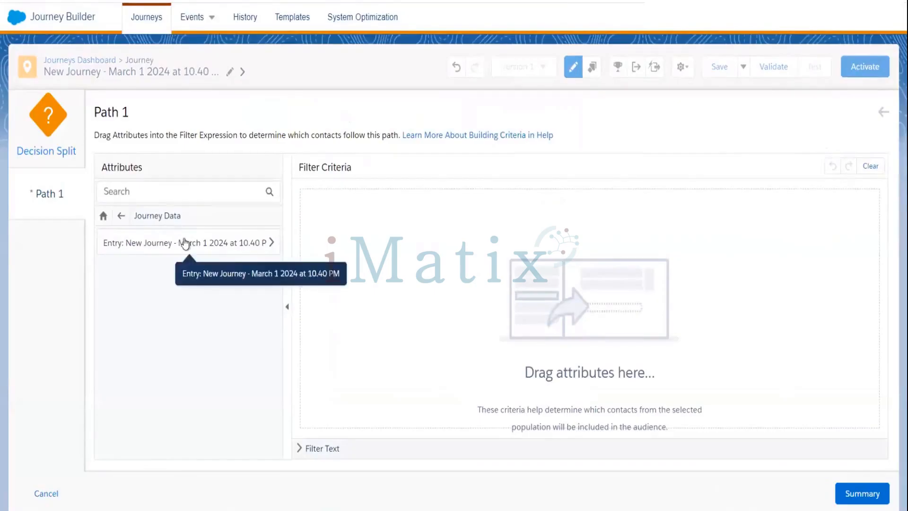
click(199, 243)
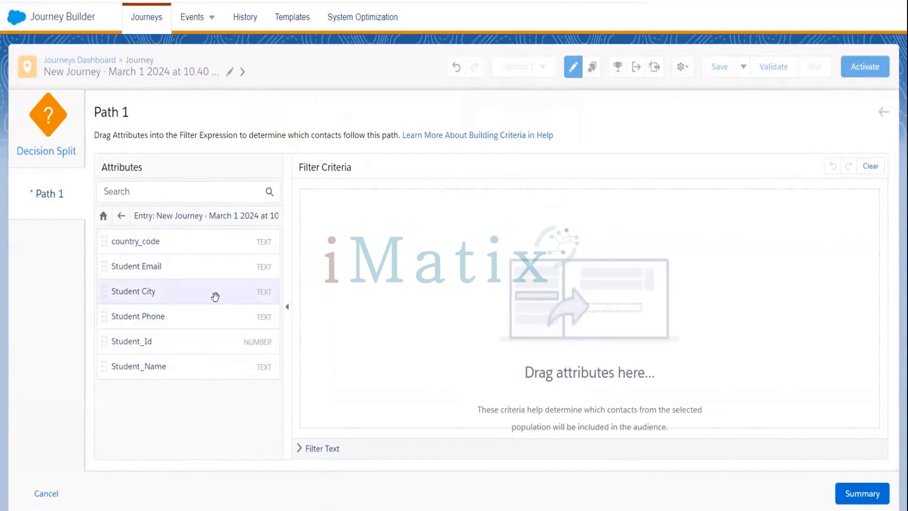
double_click(215, 297)
drag(227, 290, 433, 192)
click(432, 194)
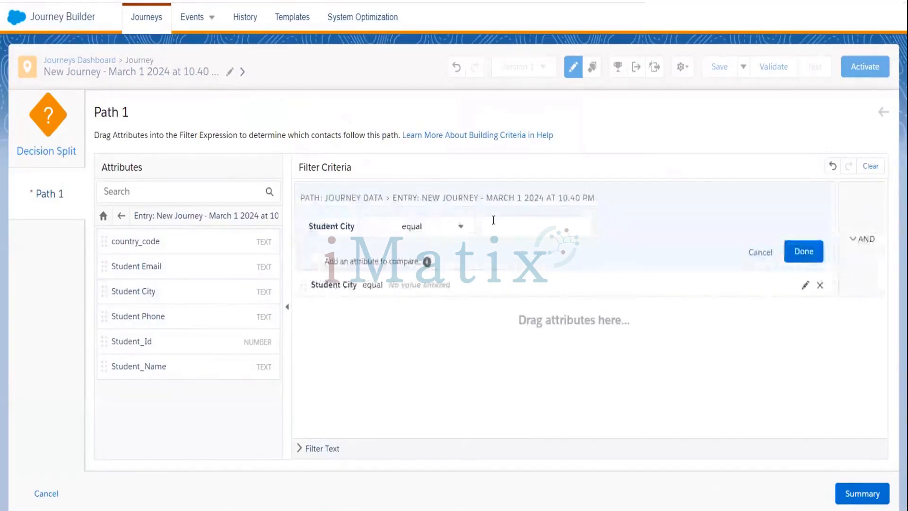
click(493, 219)
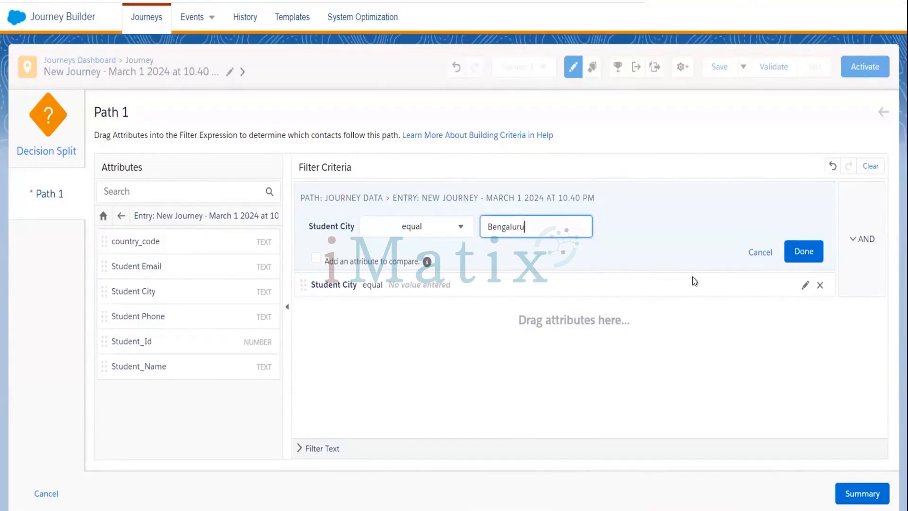
click(820, 286)
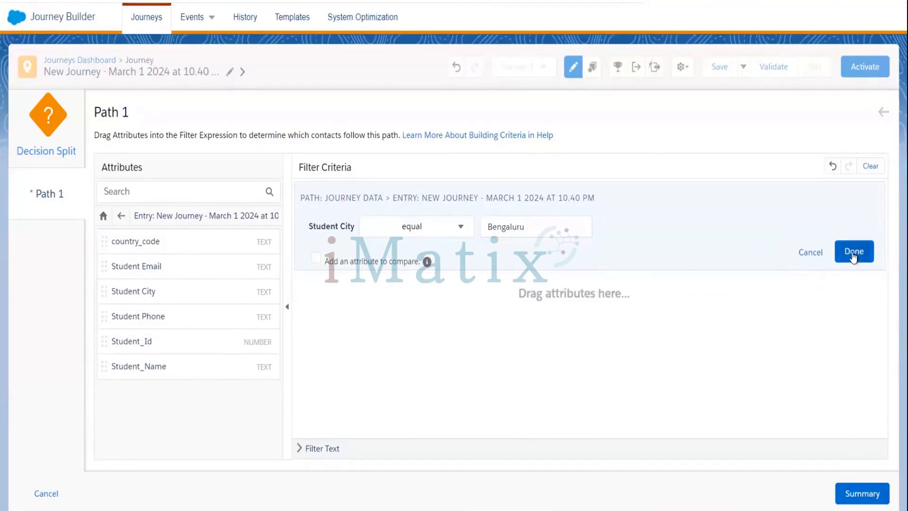
click(854, 251)
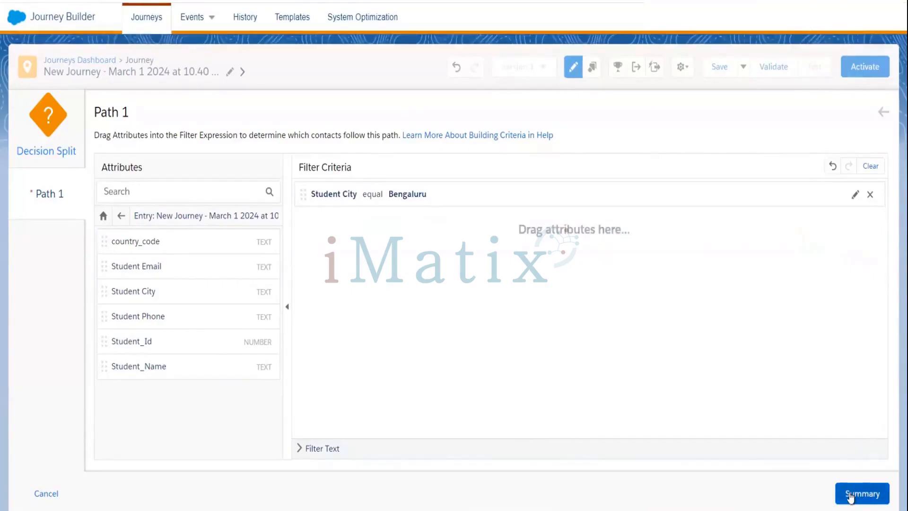
click(852, 495)
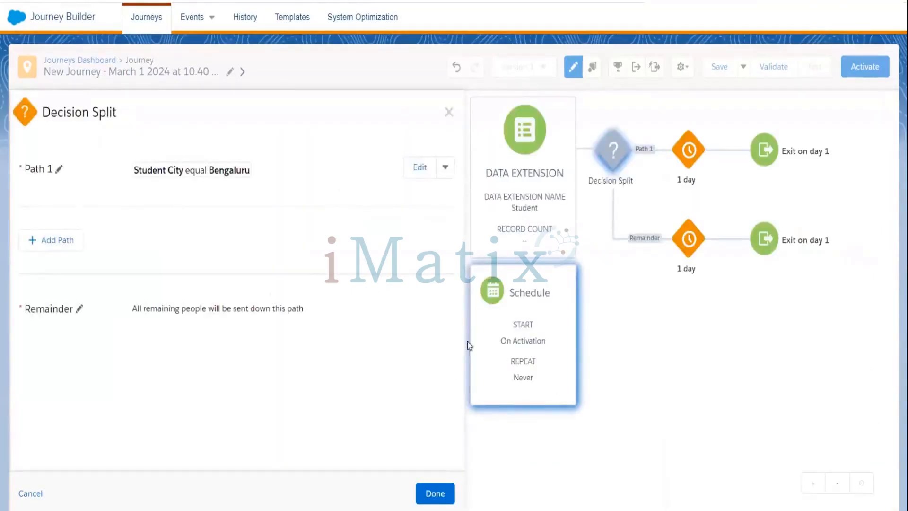
click(436, 493)
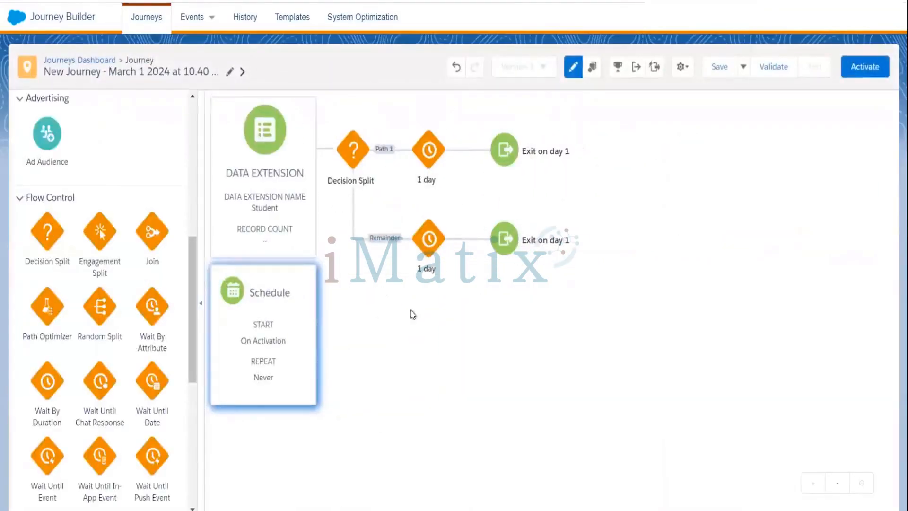
Step: Validate the journey and review its entry-mode settings
click(860, 69)
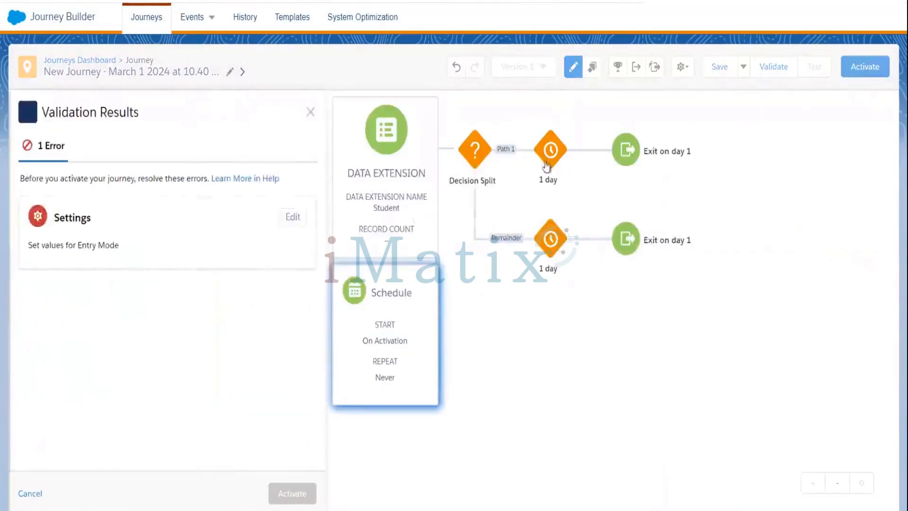
click(294, 217)
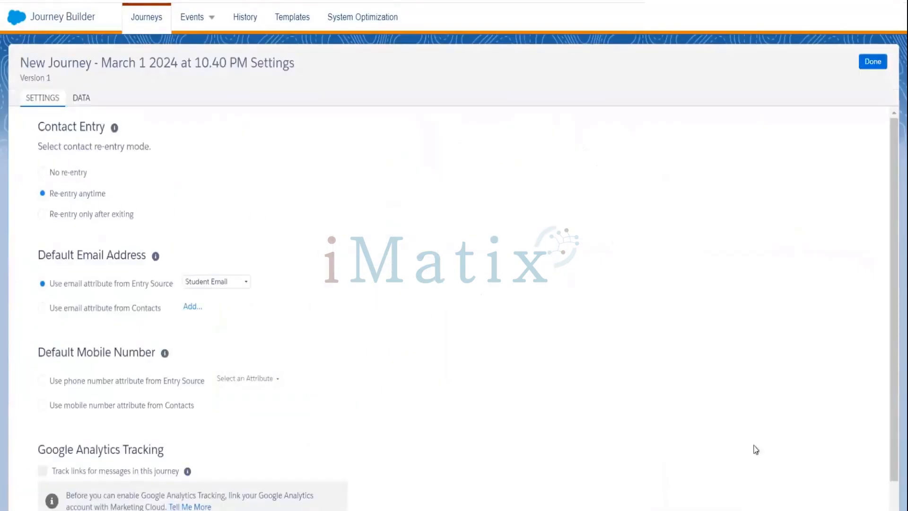
scroll(894, 426, down, 1)
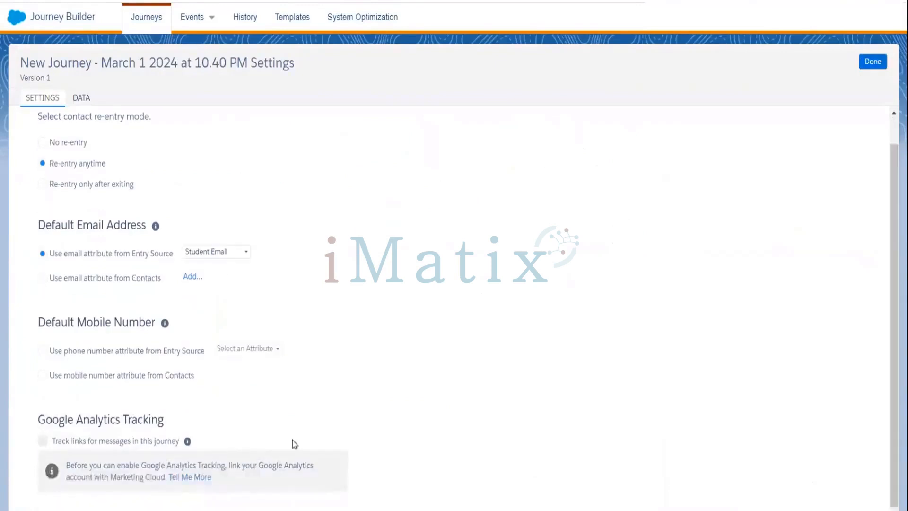
click(873, 61)
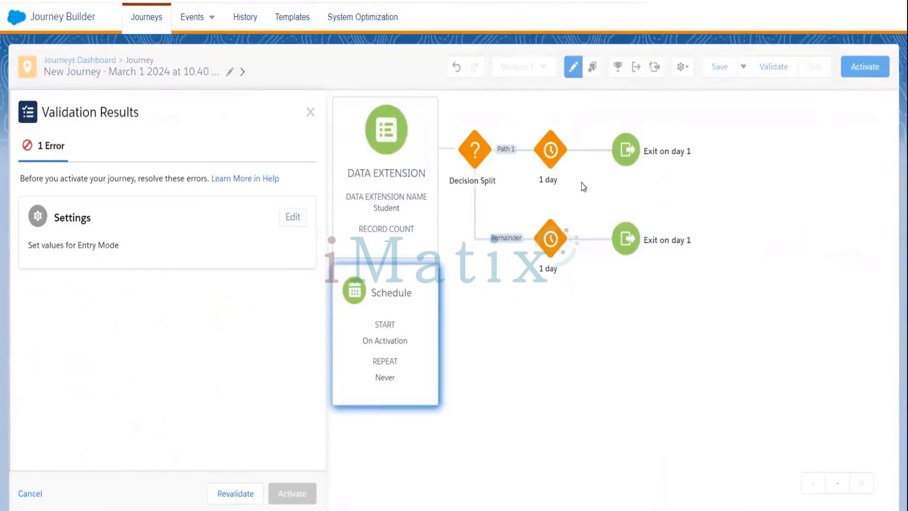
Step: Re-validate the Student journey with no errors and activate it
click(232, 492)
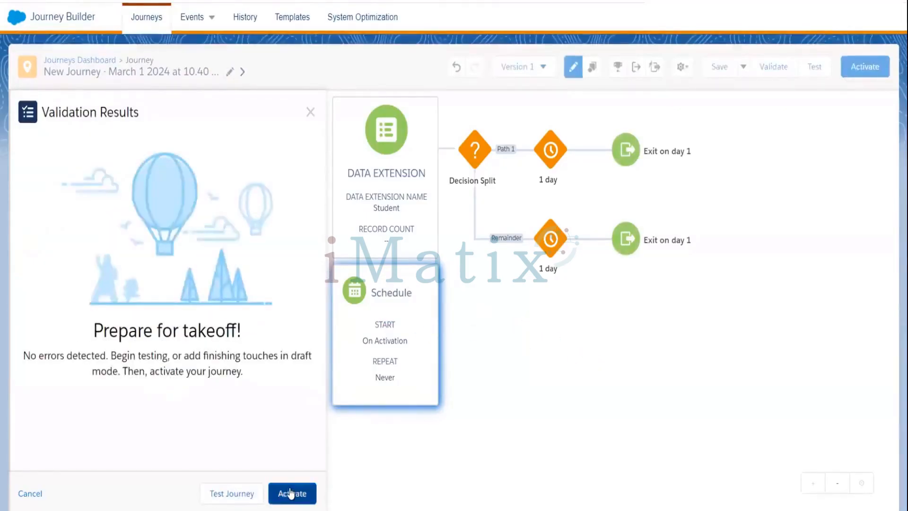
click(291, 493)
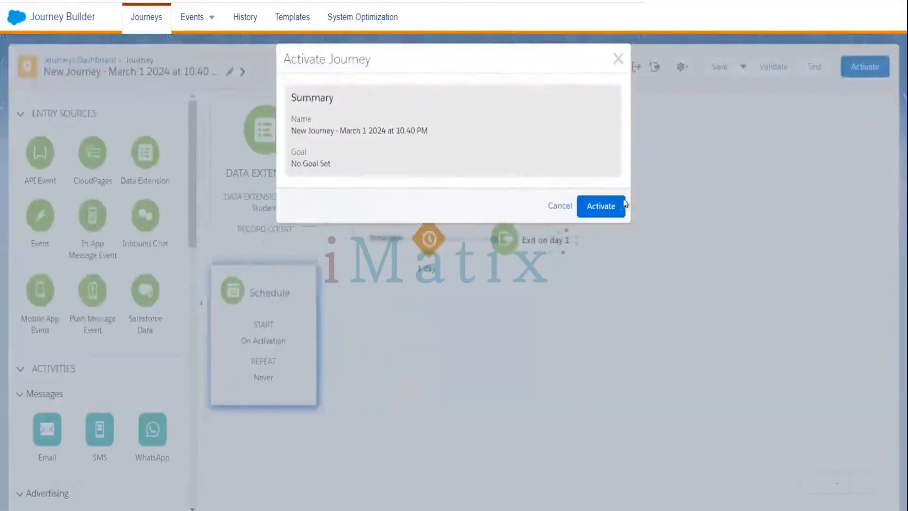
click(615, 206)
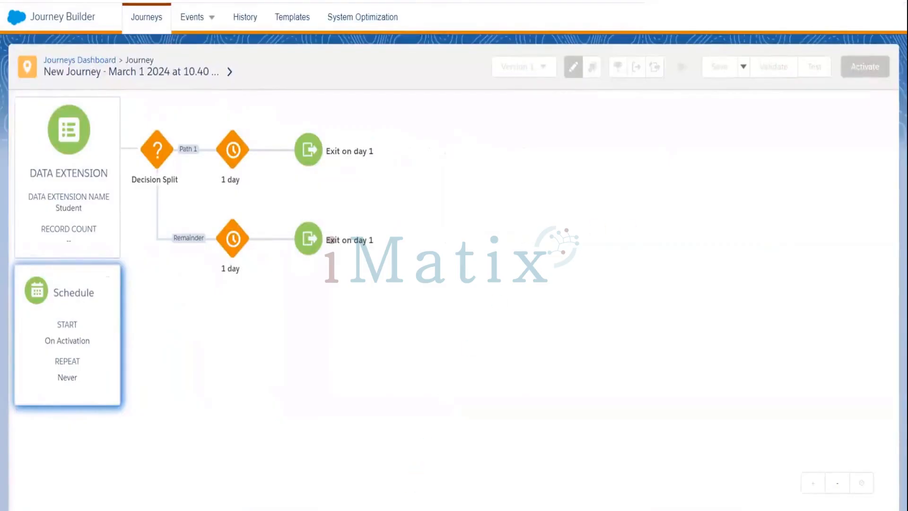
Step: Bring the connected FileZilla session forward and list This PC's drives in the local tree
mouse_move(393, 510)
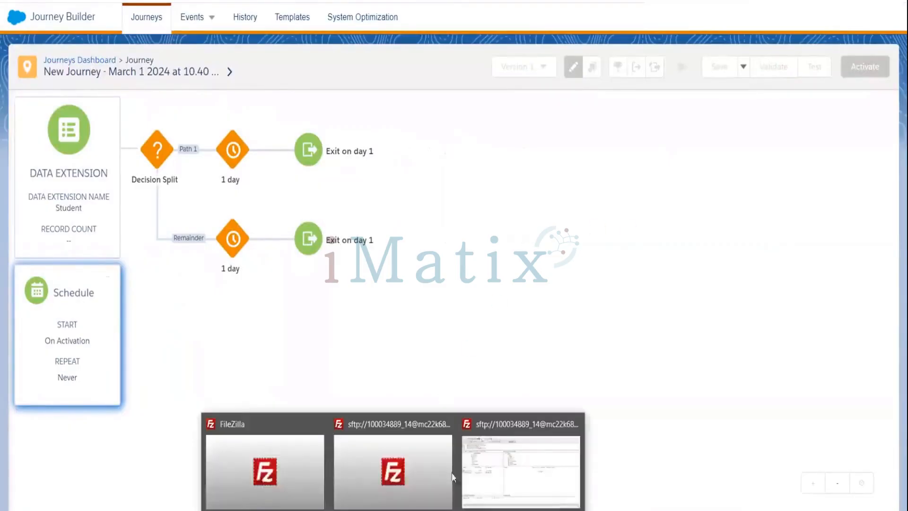
click(503, 463)
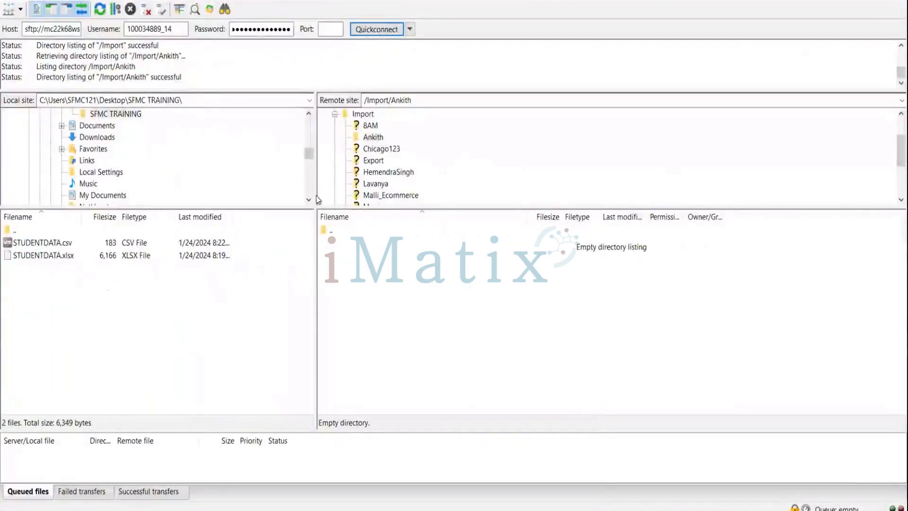
drag(310, 154, 309, 105)
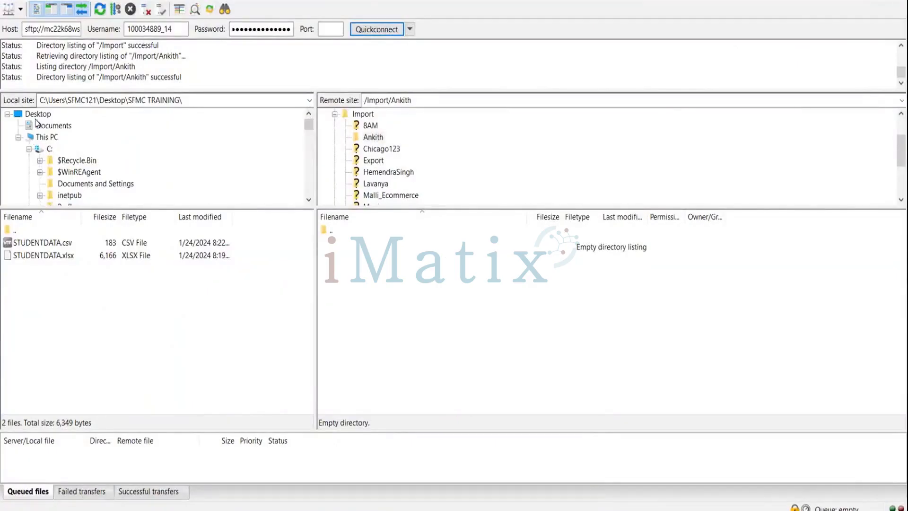
click(41, 137)
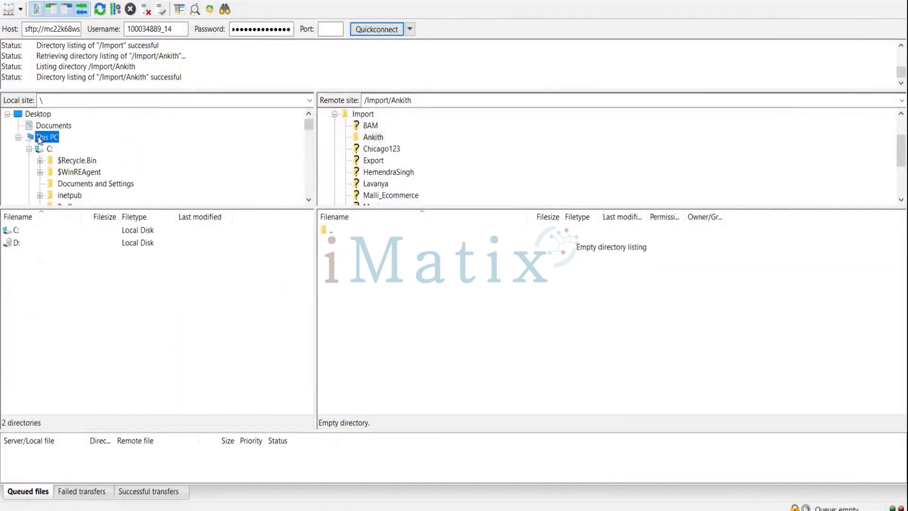
Step: Show the Desktop files in FileZilla's local pane, then switch to the SFMC TRAINING Explorer window
click(309, 200)
click(310, 201)
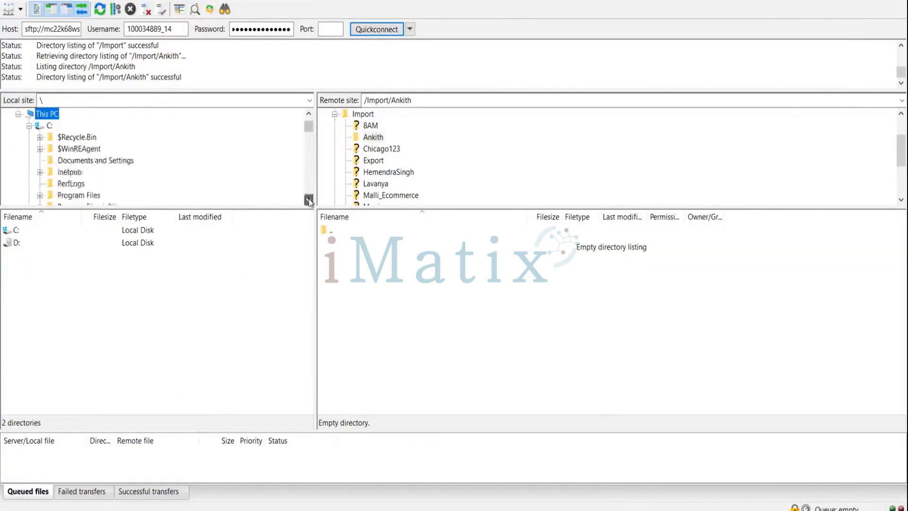
click(309, 201)
click(309, 200)
click(309, 200)
click(309, 201)
click(309, 200)
click(310, 201)
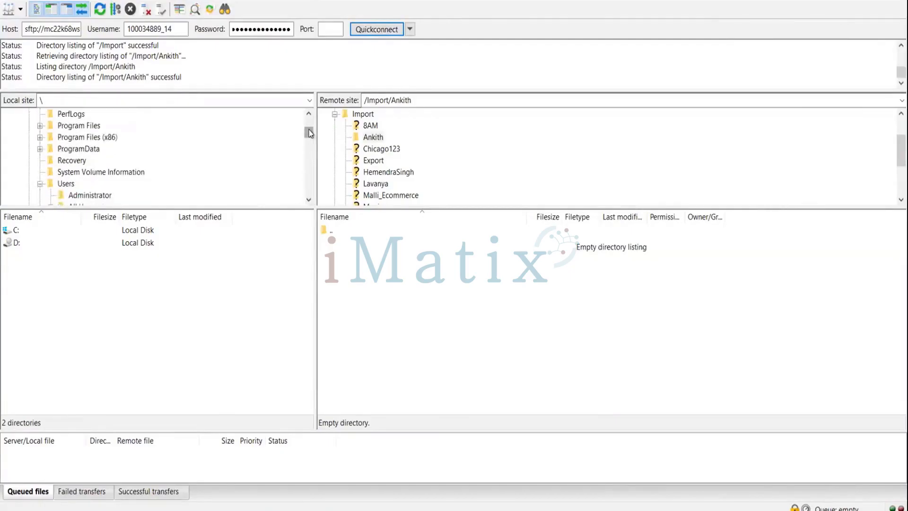
drag(309, 133, 308, 101)
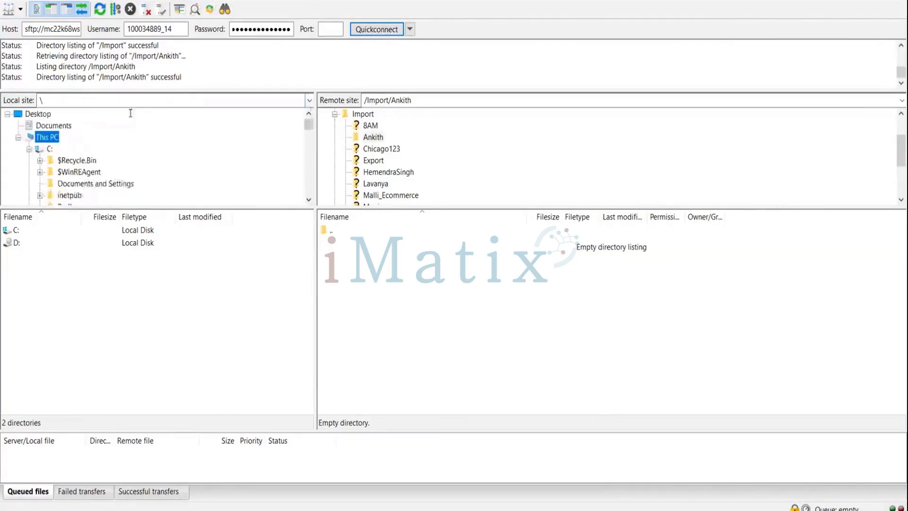
click(40, 114)
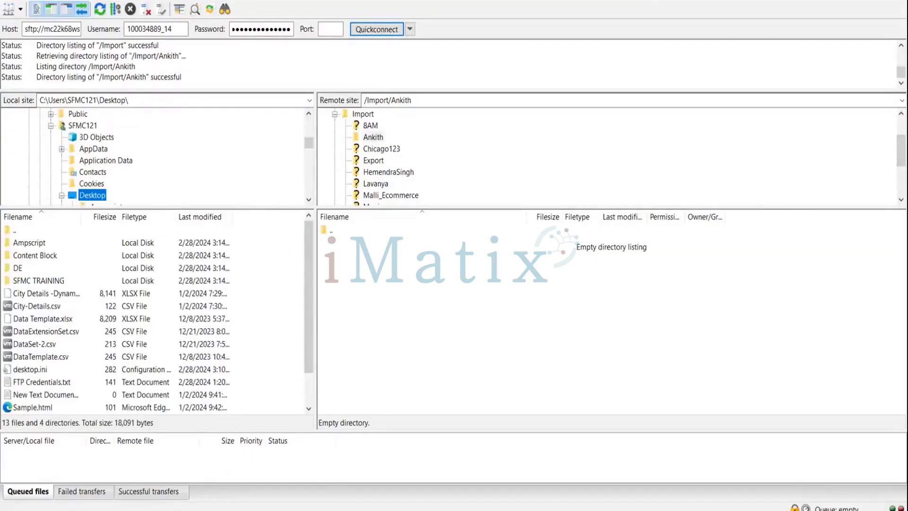
click(305, 510)
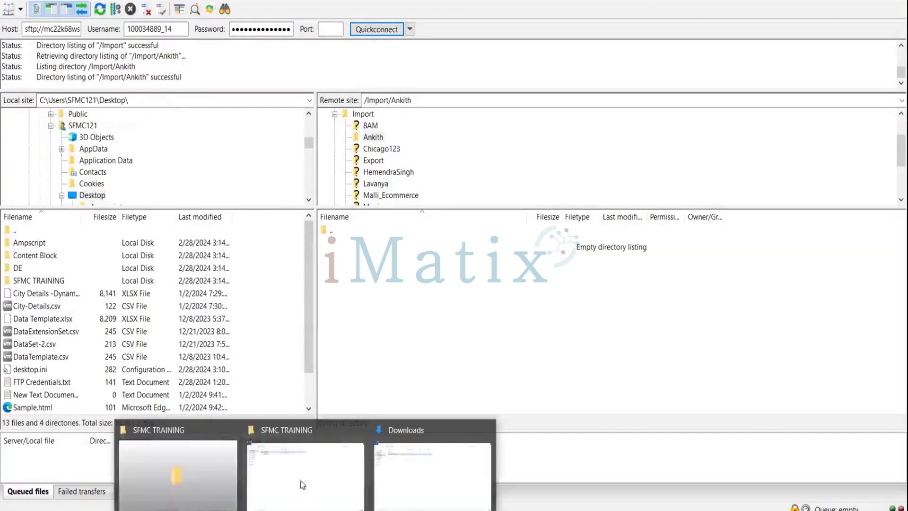
click(286, 463)
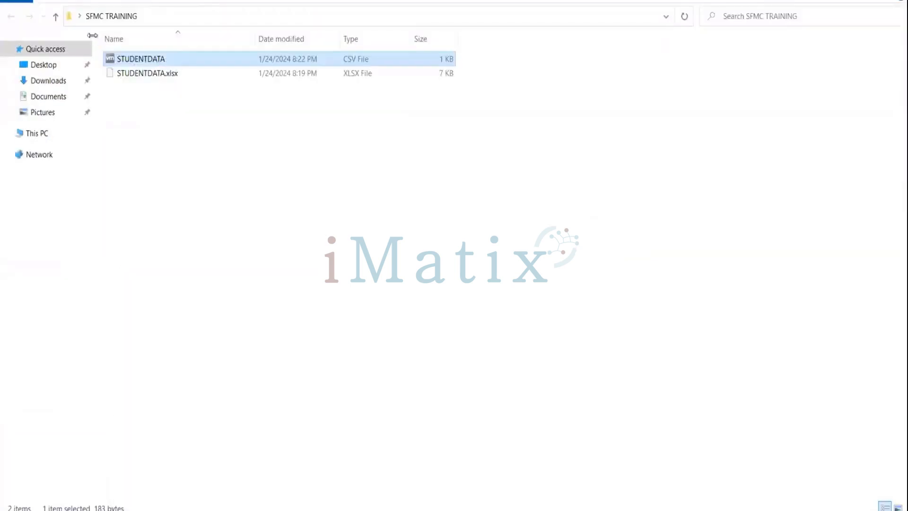
Step: Copy the 3-1-2024-Student CSV from the Downloads folder
click(52, 82)
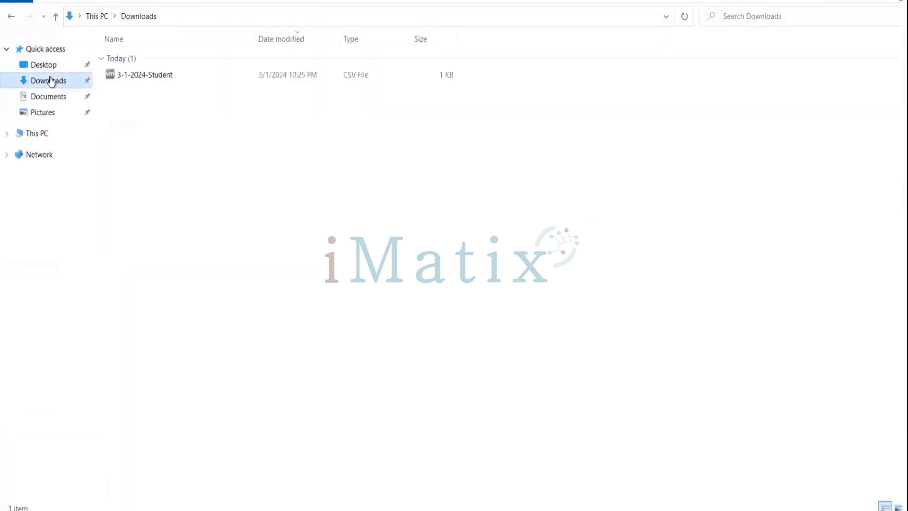
click(144, 79)
right_click(143, 79)
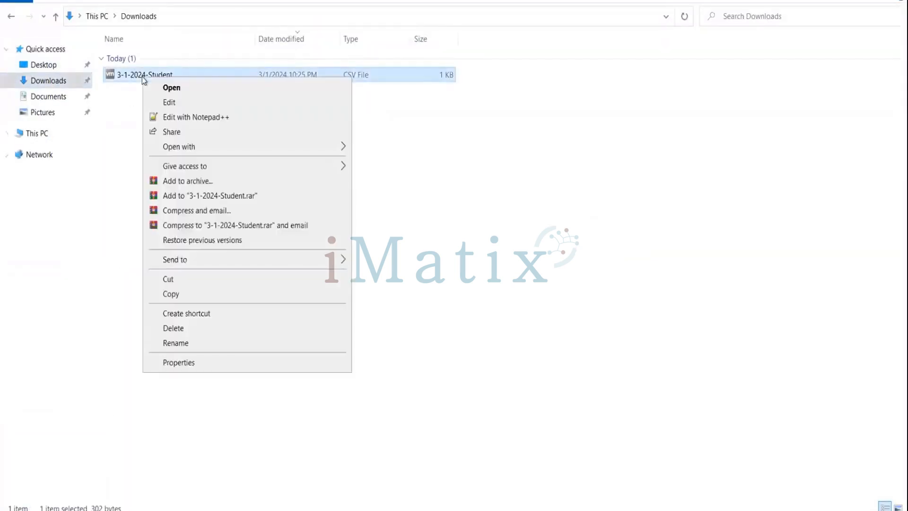
click(170, 294)
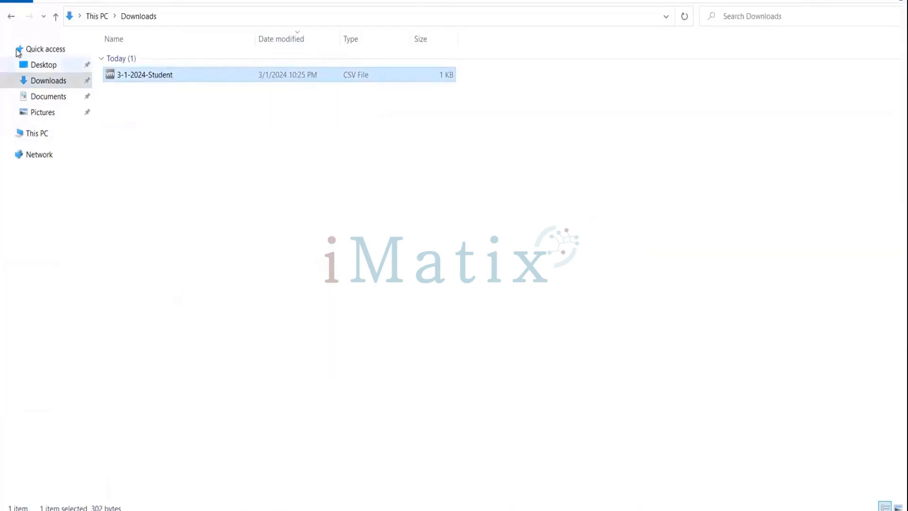
Step: Paste it into Desktop > SFMC TRAINING and bring FileZilla back to the front
click(58, 64)
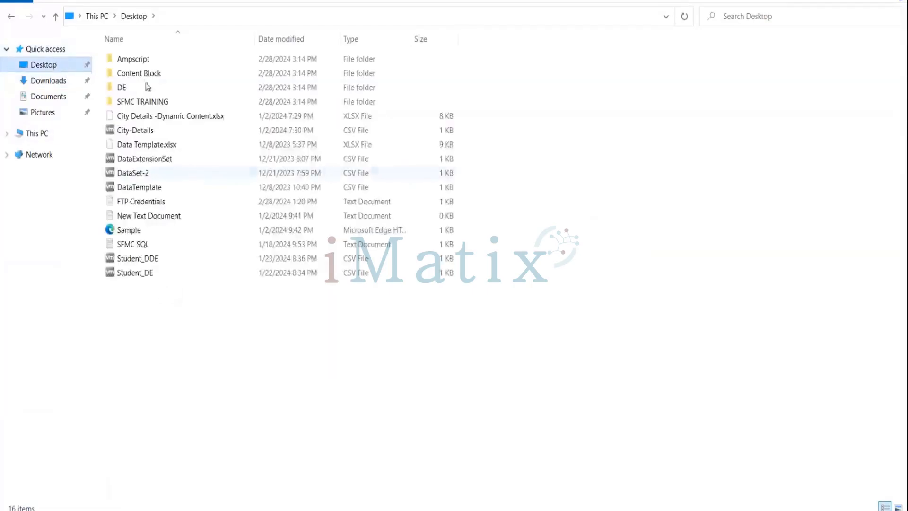
double_click(143, 101)
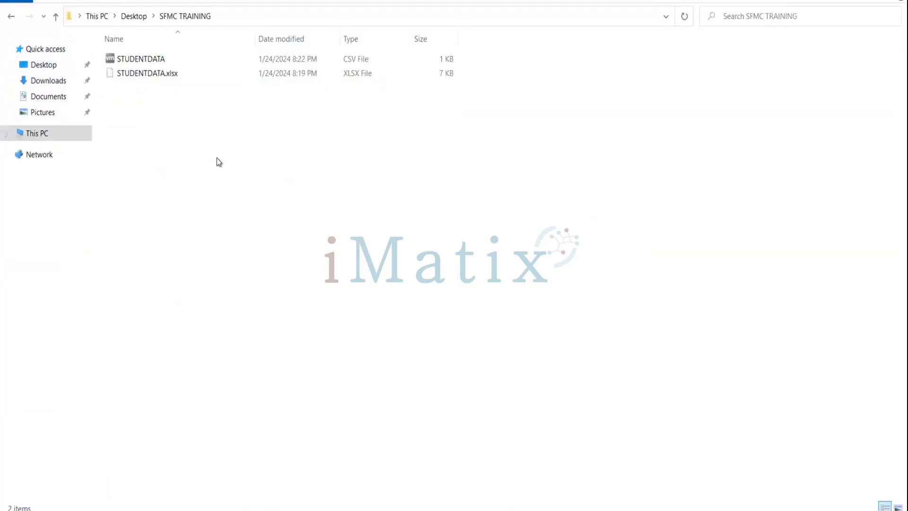
key(ctrl+v)
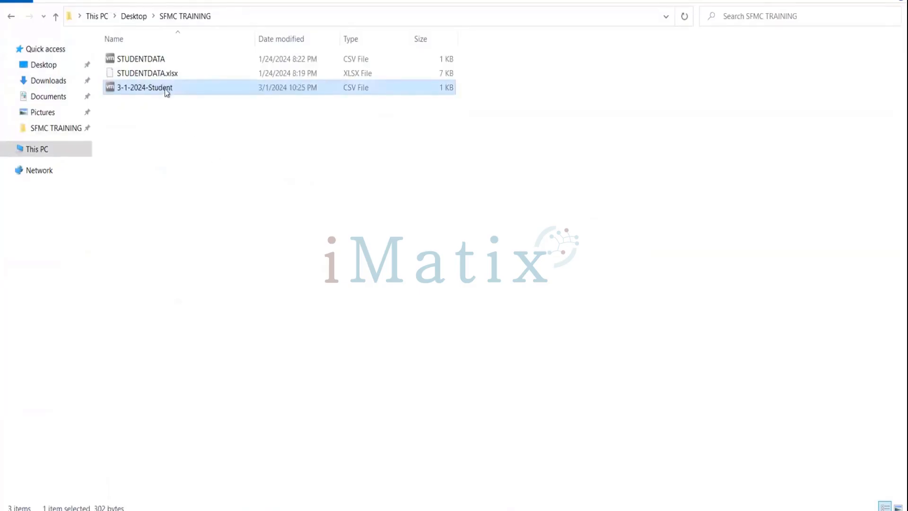
click(393, 510)
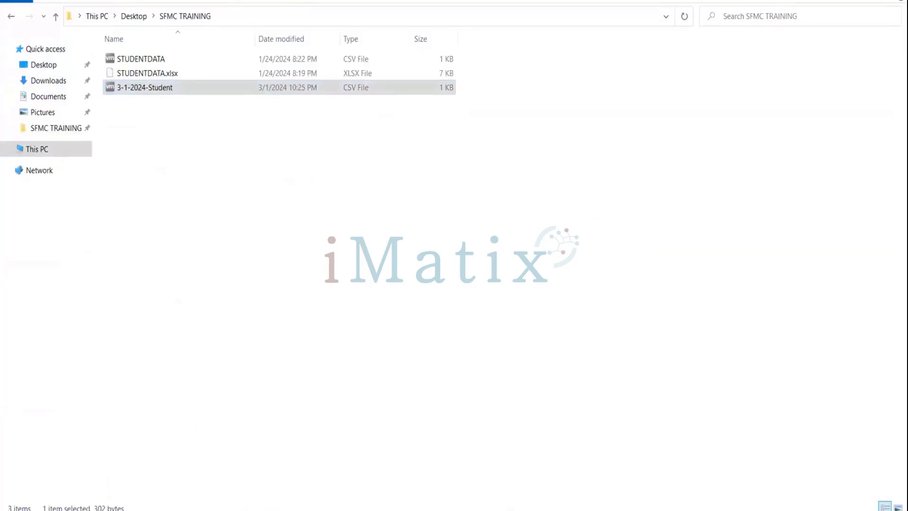
click(521, 476)
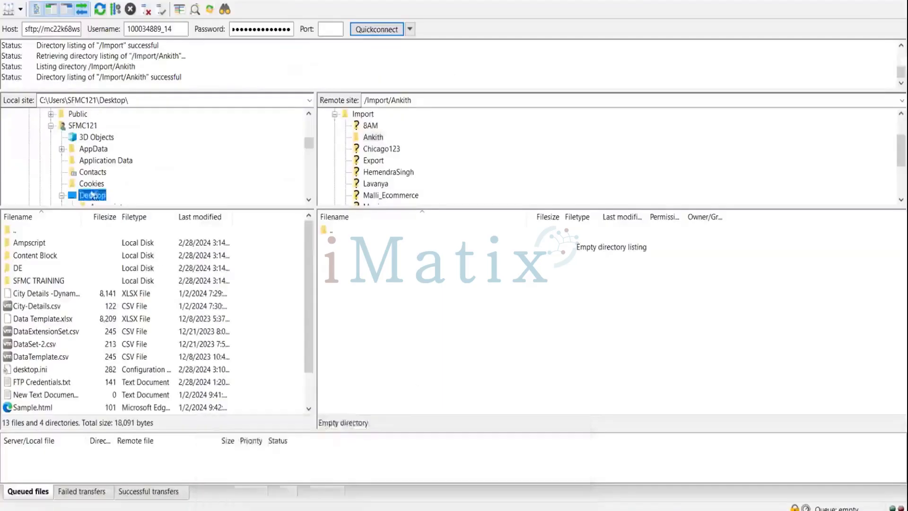
Step: Upload 3-1-2024-Student.csv from the local SFMC TRAINING folder to /Import/Ankith on the server
double_click(35, 280)
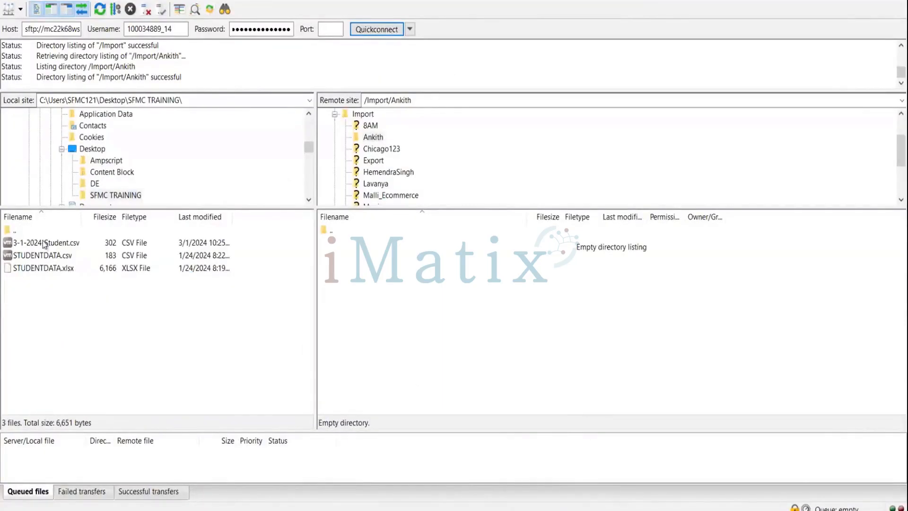
drag(45, 242, 427, 271)
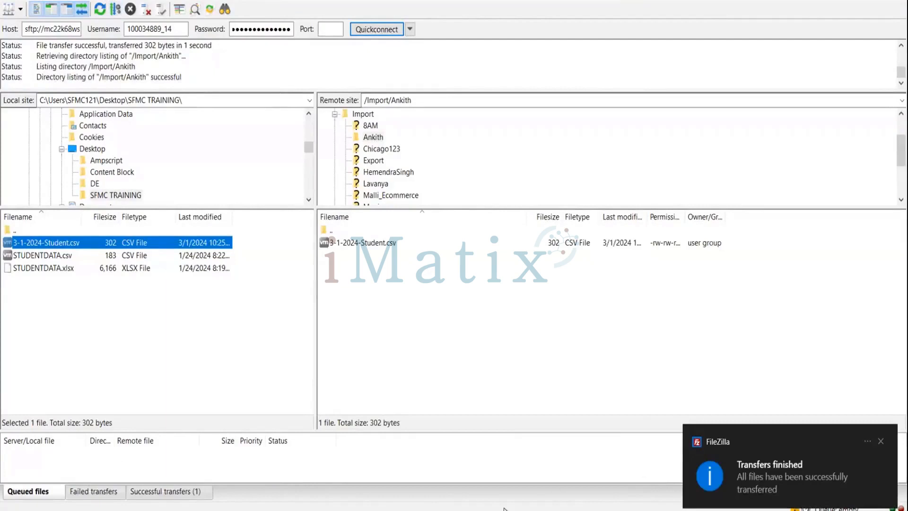
click(335, 510)
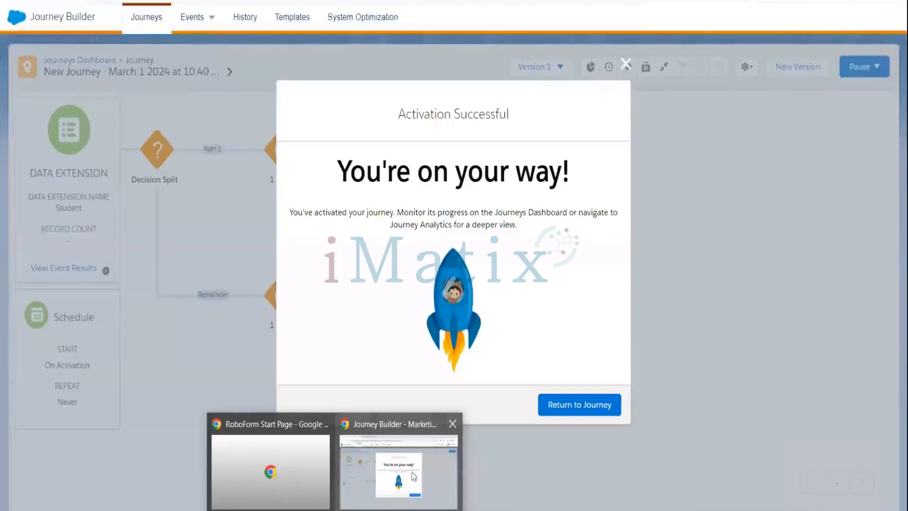
Step: Dismiss the journey activation confirmation with Return to Journey
click(416, 478)
click(563, 406)
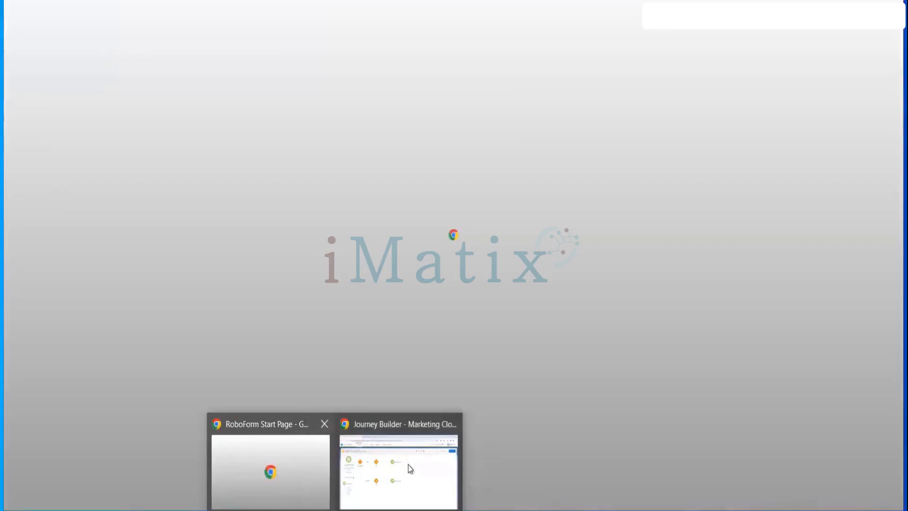
click(408, 464)
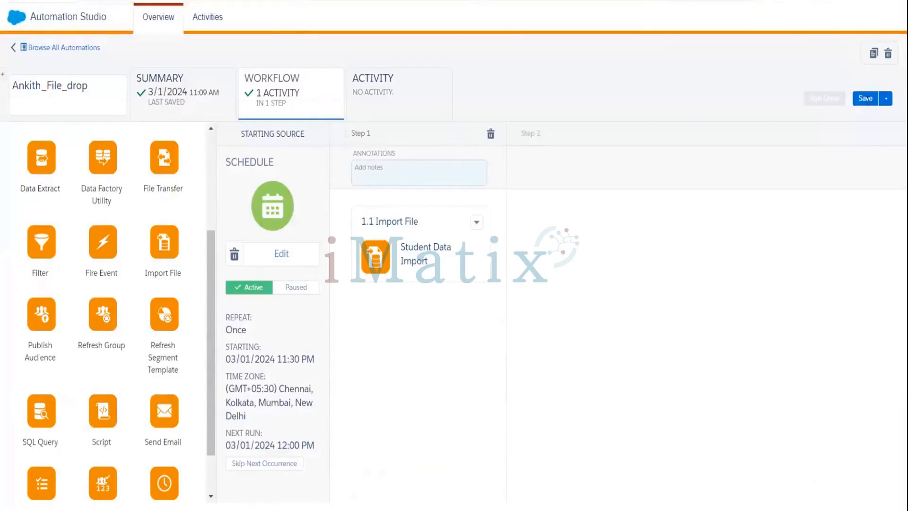
Step: Save the Ankith_File_drop automation, check its Activity tab, save again, and reload the page
click(867, 98)
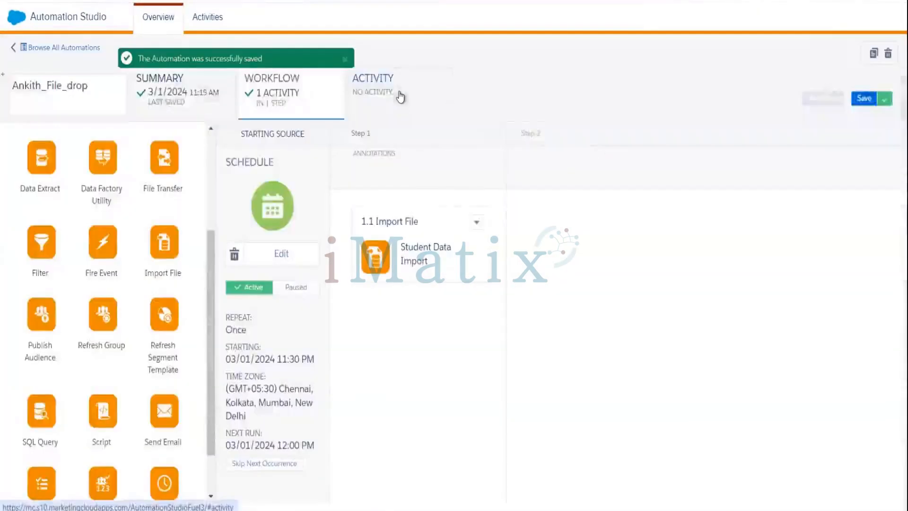
click(400, 97)
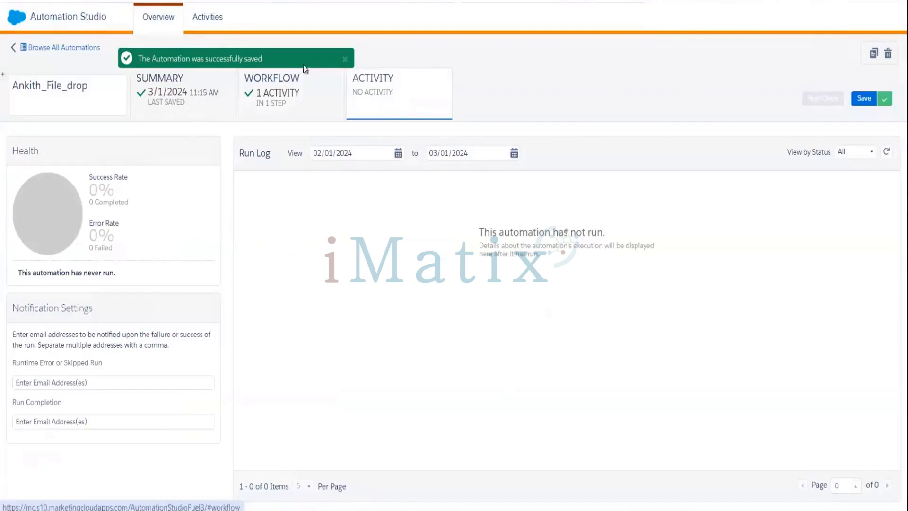
click(865, 99)
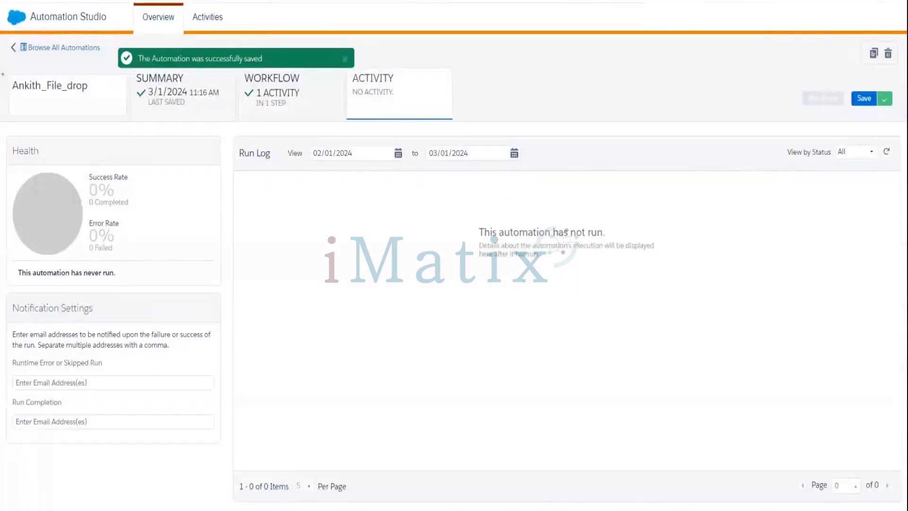
key(F5)
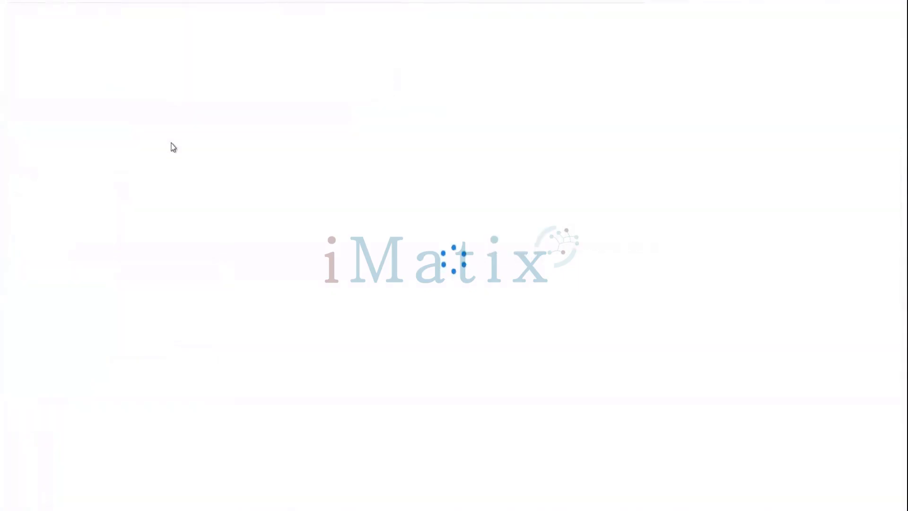
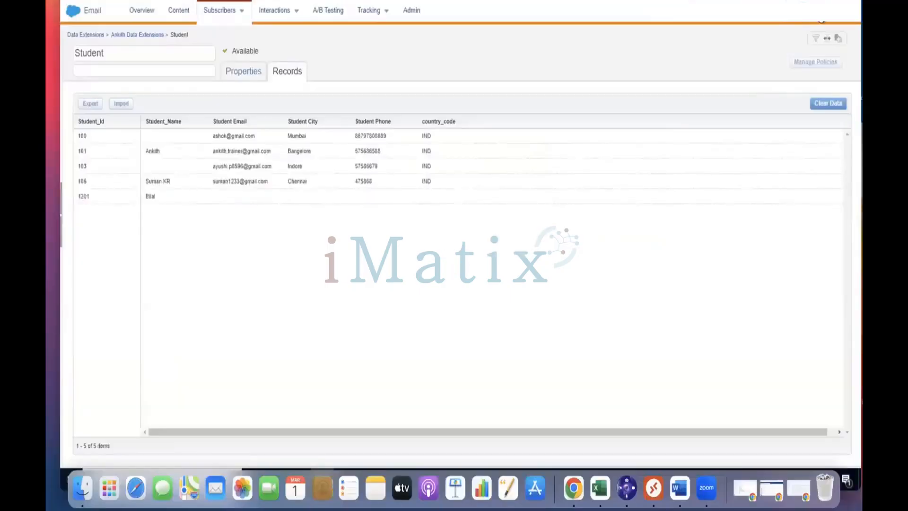
Step: Minimize the Email Studio window and open the FTP Credentials file from the desktop
click(821, 21)
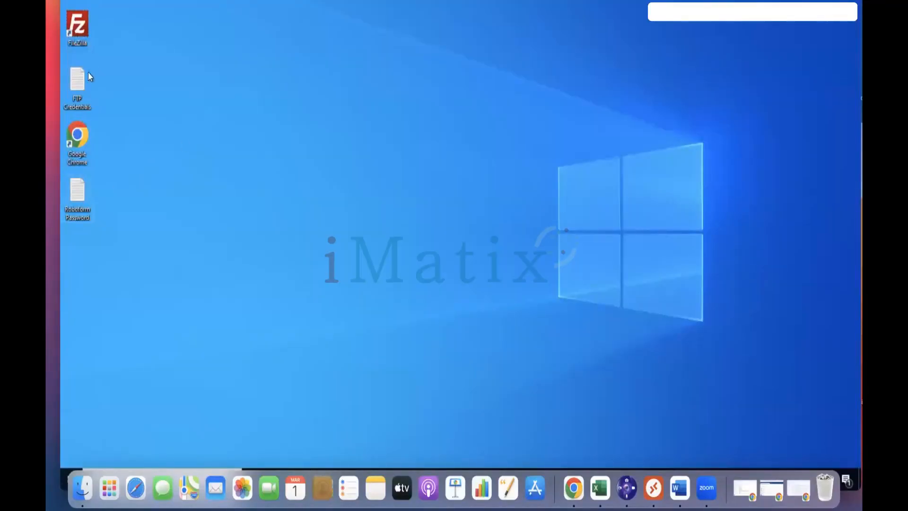
double_click(78, 84)
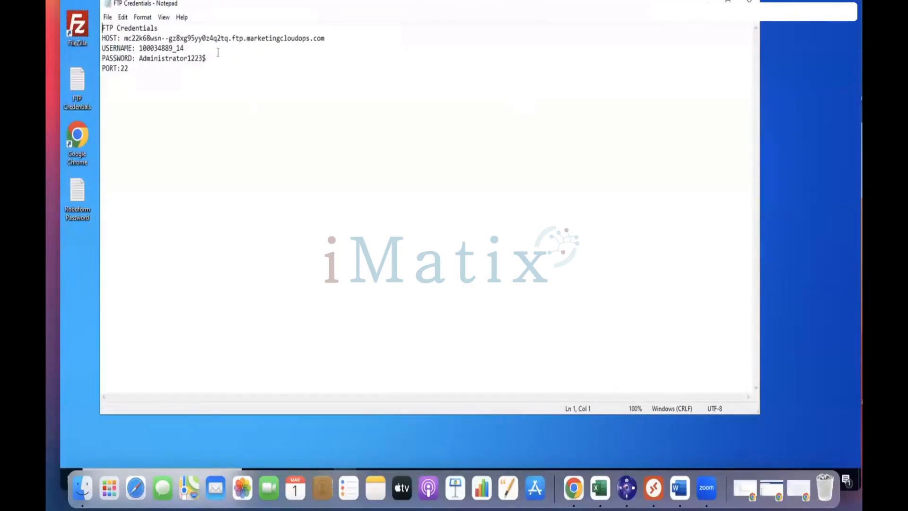
Step: Look over the host name in the FTP Credentials file in Notepad
click(241, 37)
double_click(241, 38)
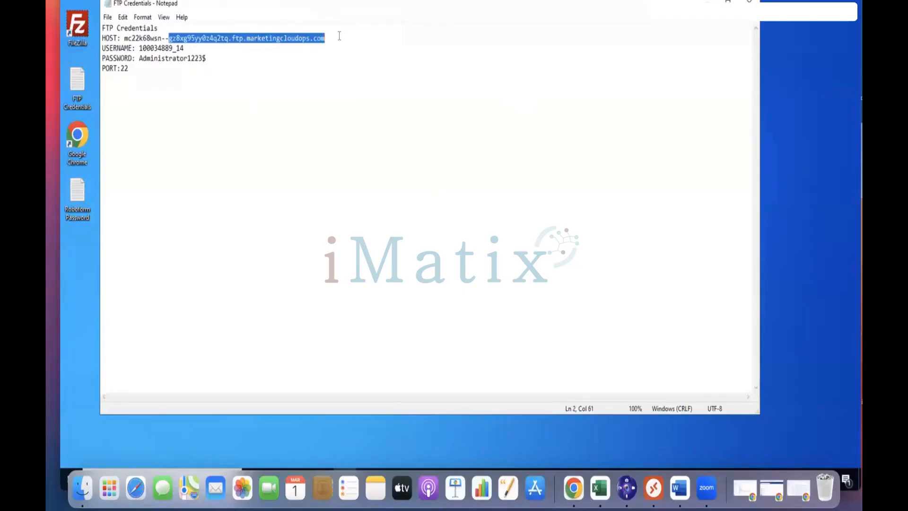
click(339, 37)
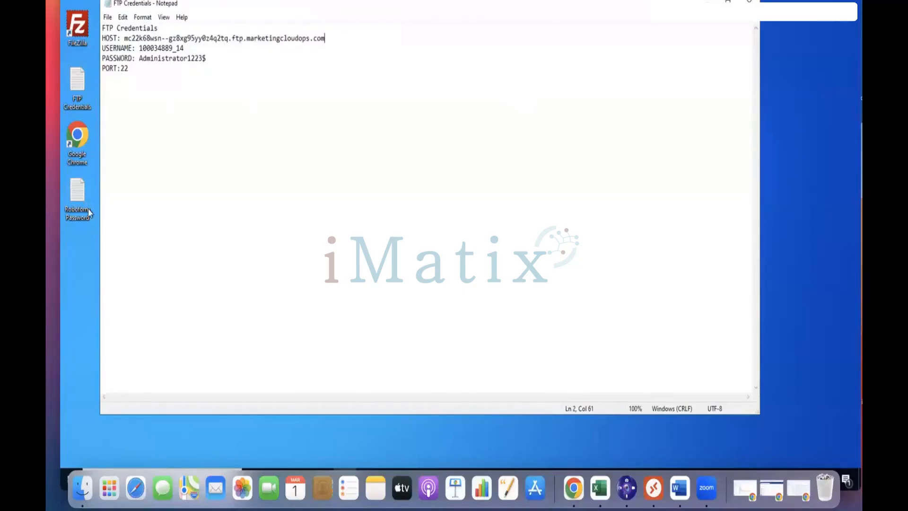
click(83, 242)
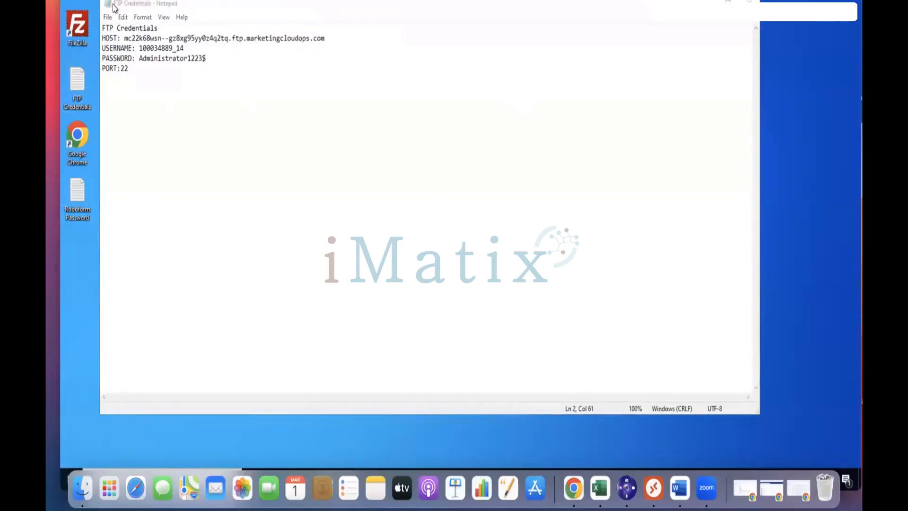
click(125, 2)
Step: Launch FileZilla, dismiss its welcome message, and return to the credentials file
click(81, 28)
double_click(81, 28)
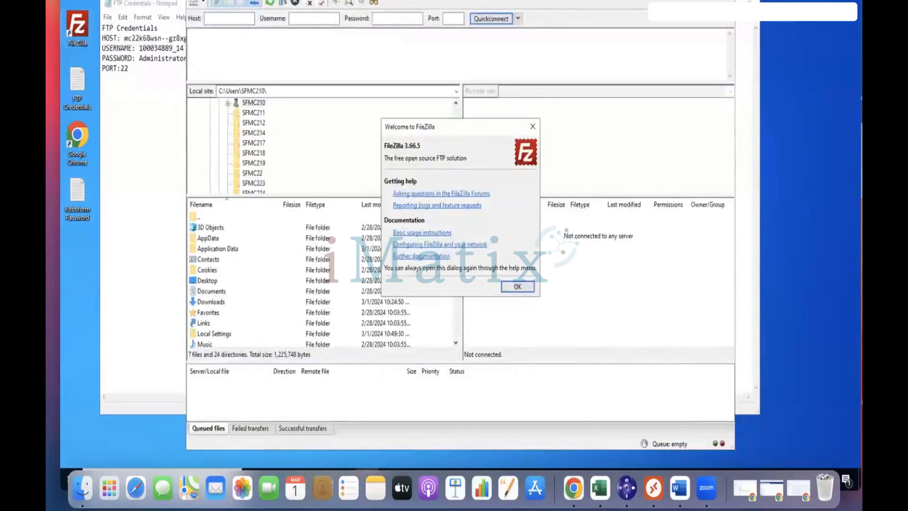
click(524, 286)
click(144, 38)
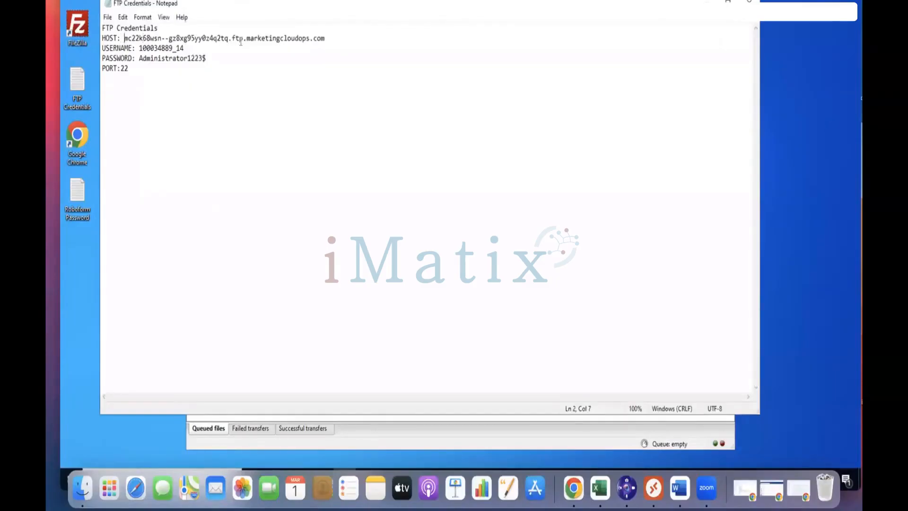
Step: Copy the host name and username from the credentials file into FileZilla's Quickconnect fields
drag(125, 38, 330, 40)
key(ctrl+c)
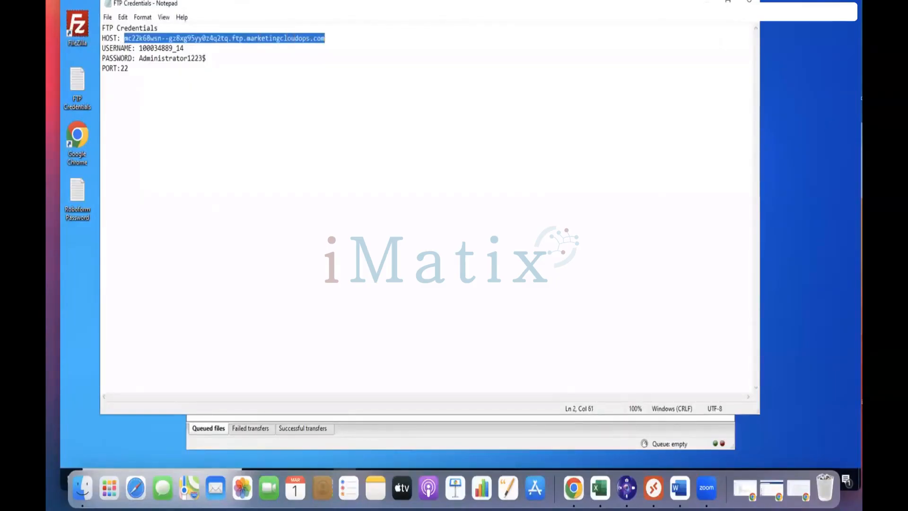
key(alt+Tab)
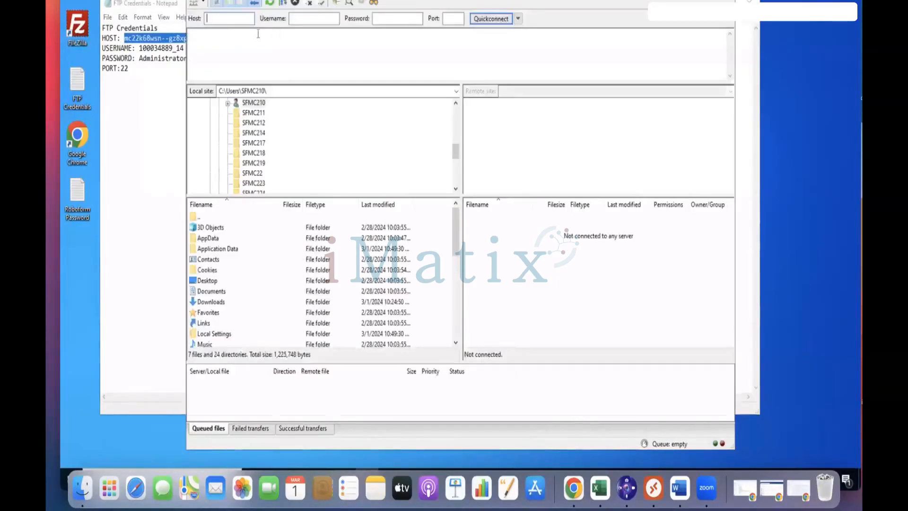
key(ctrl+v)
click(144, 47)
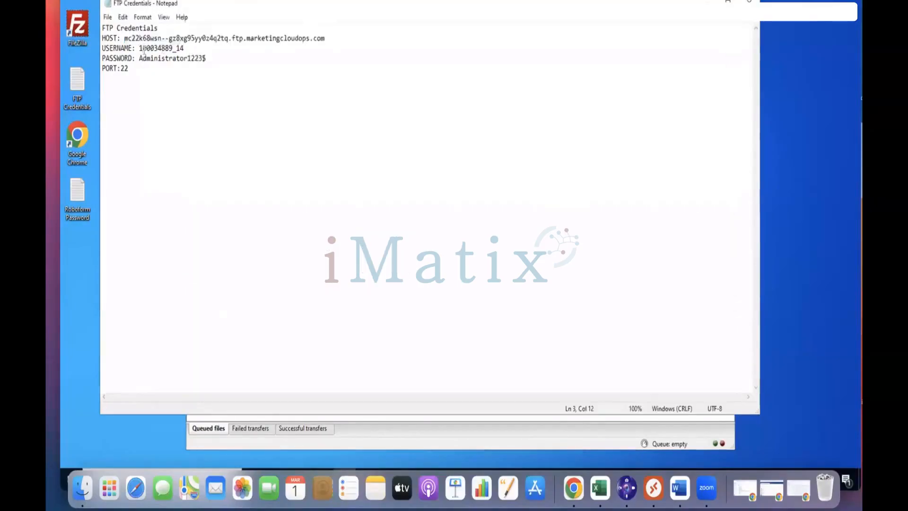
double_click(144, 48)
key(ctrl+c)
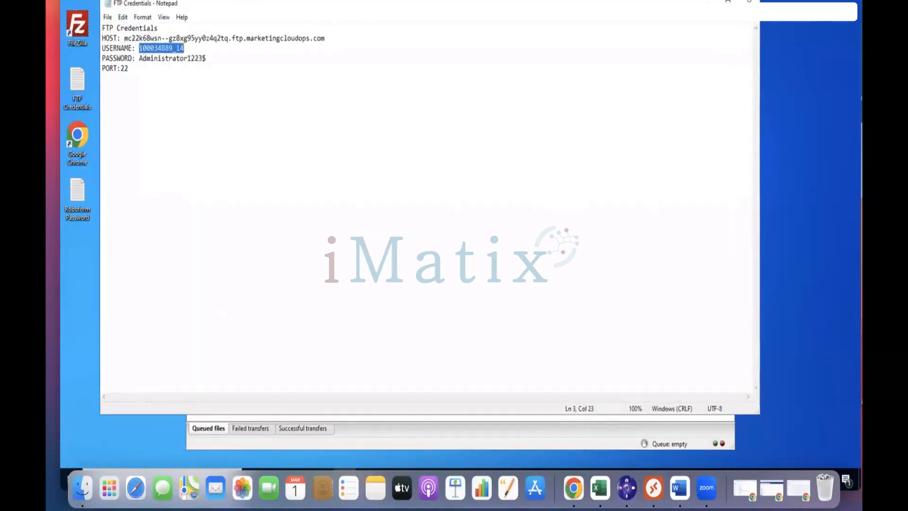
key(alt+Tab)
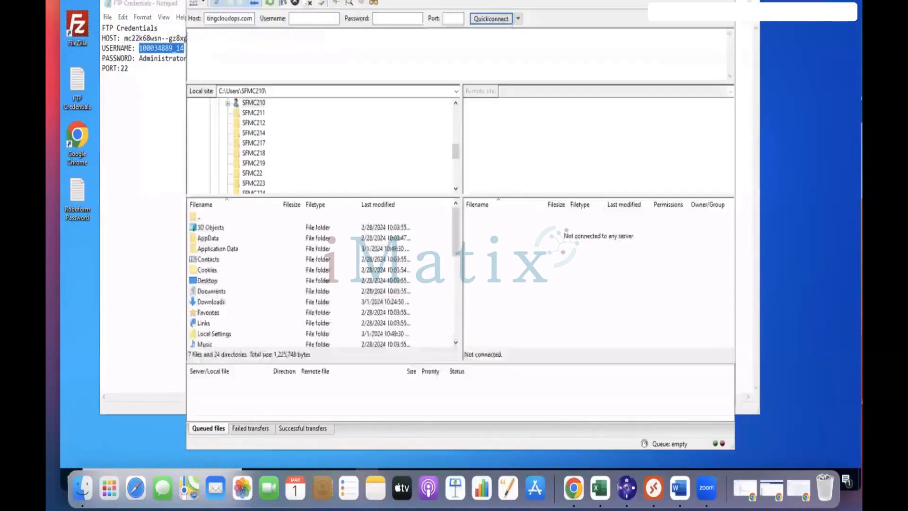
click(307, 18)
key(ctrl+v)
Step: Add the password and port 22, connect, and accept the password-save and host-key prompts
click(159, 61)
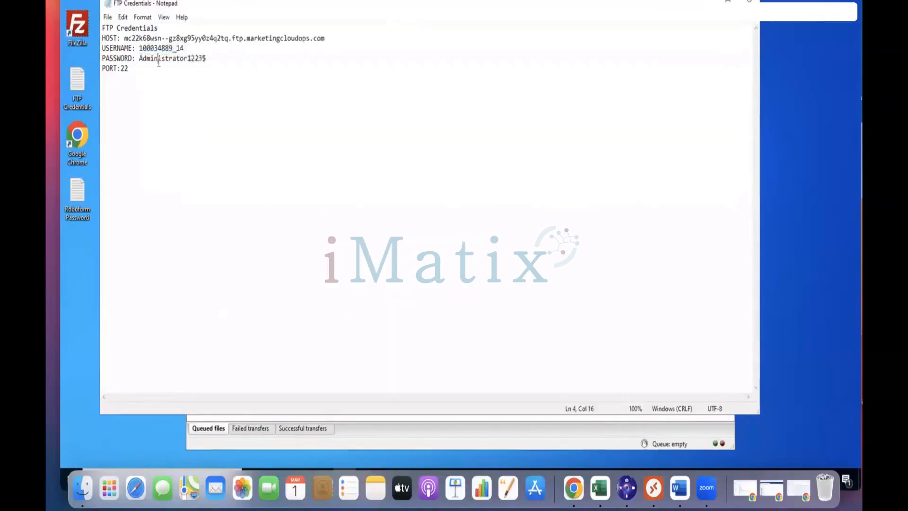
double_click(159, 61)
key(alt+Tab)
click(393, 19)
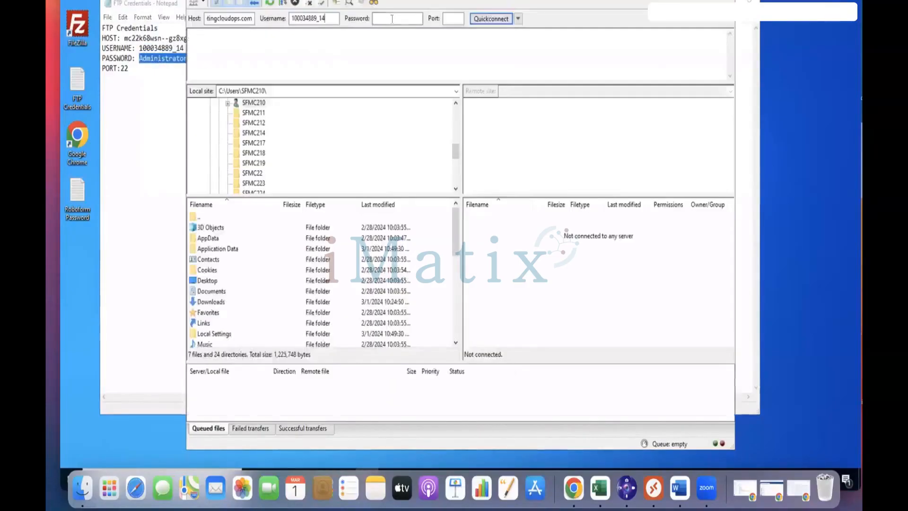
key(ctrl+v)
click(462, 19)
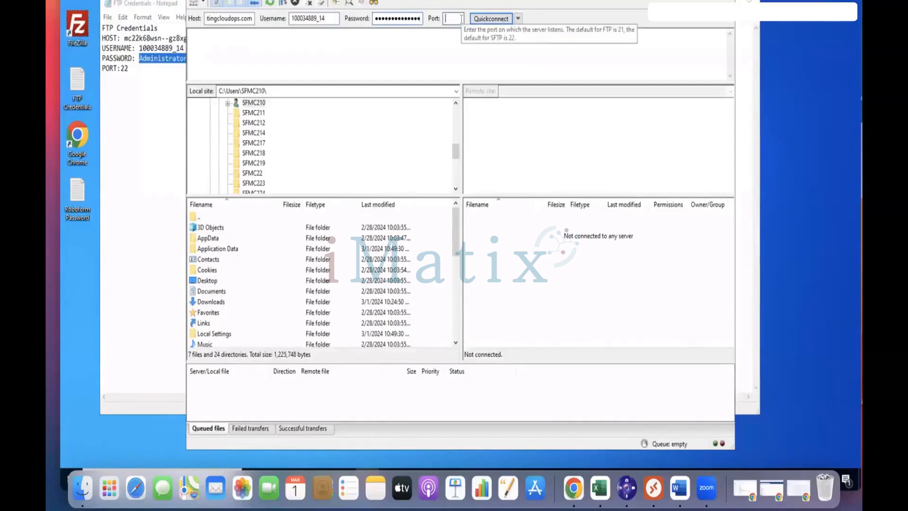
text(22)
click(496, 22)
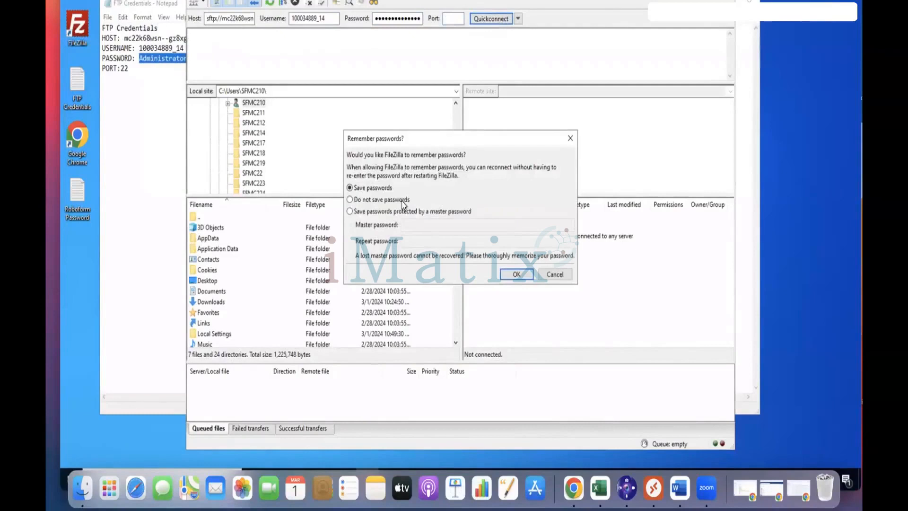
click(528, 277)
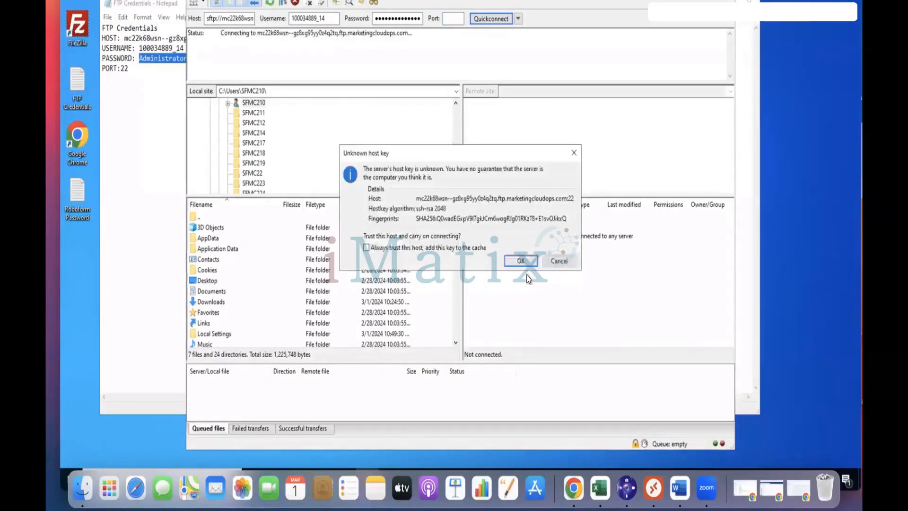
click(529, 261)
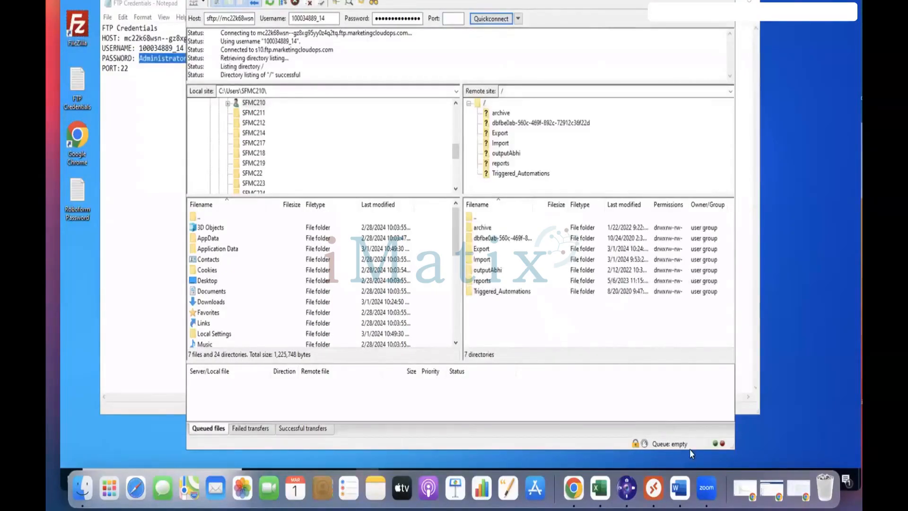
Step: Open the remote Import folder, peek into 8AM, and return to Import
click(76, 155)
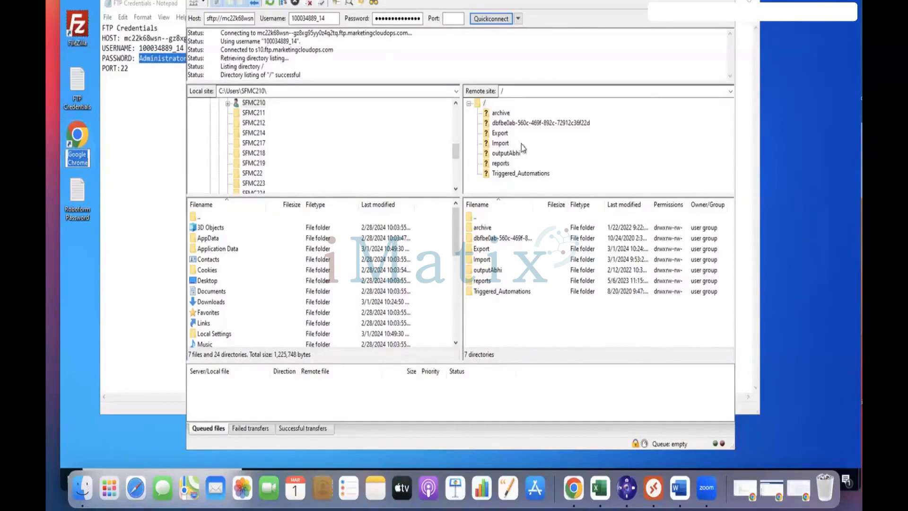
click(509, 144)
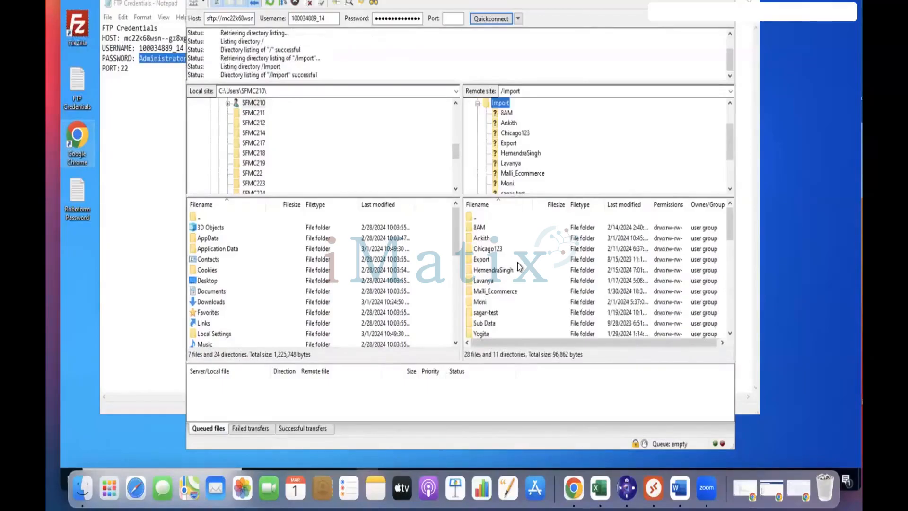
click(506, 114)
right_click(506, 113)
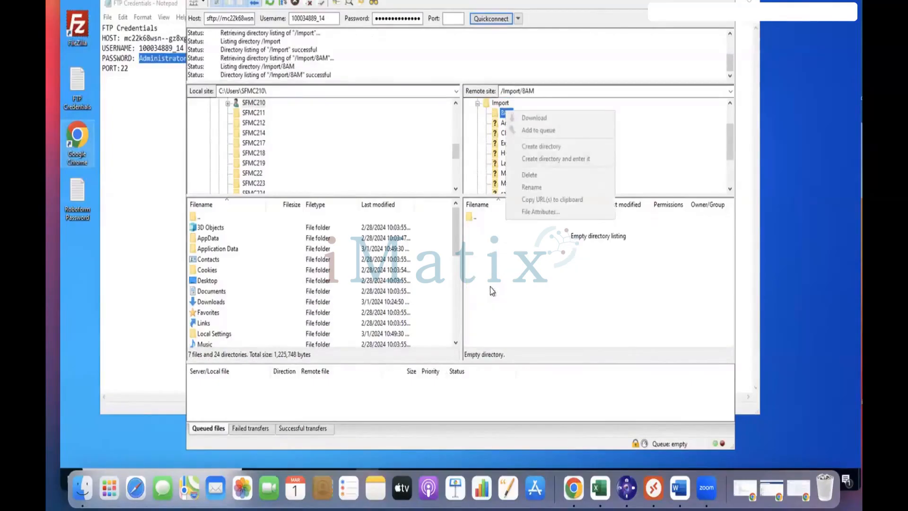
click(491, 287)
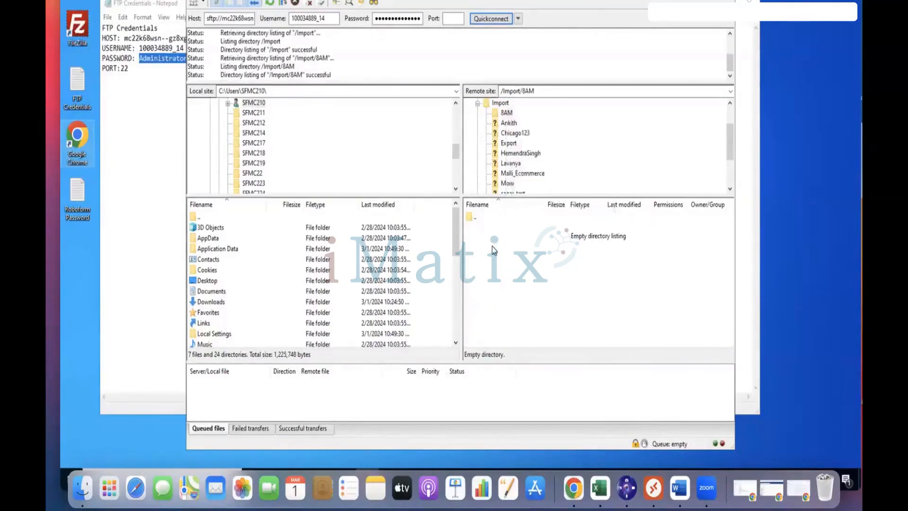
click(507, 113)
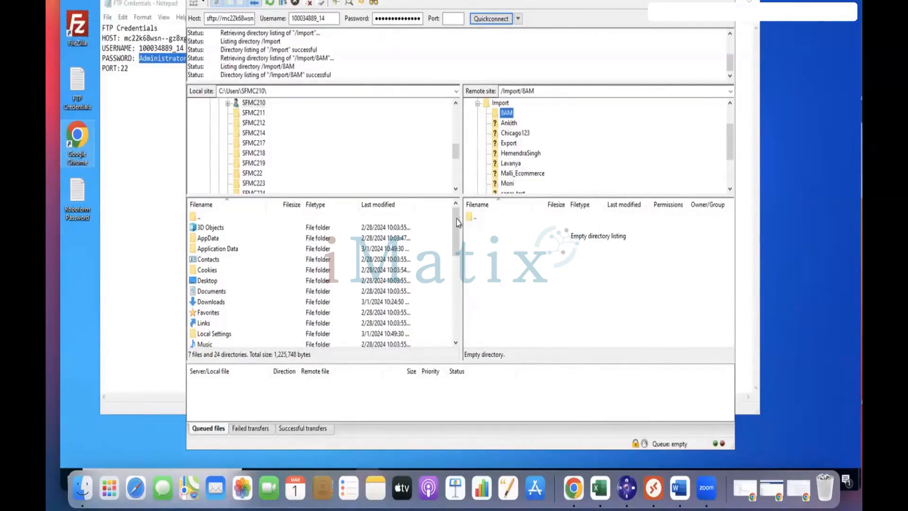
click(502, 104)
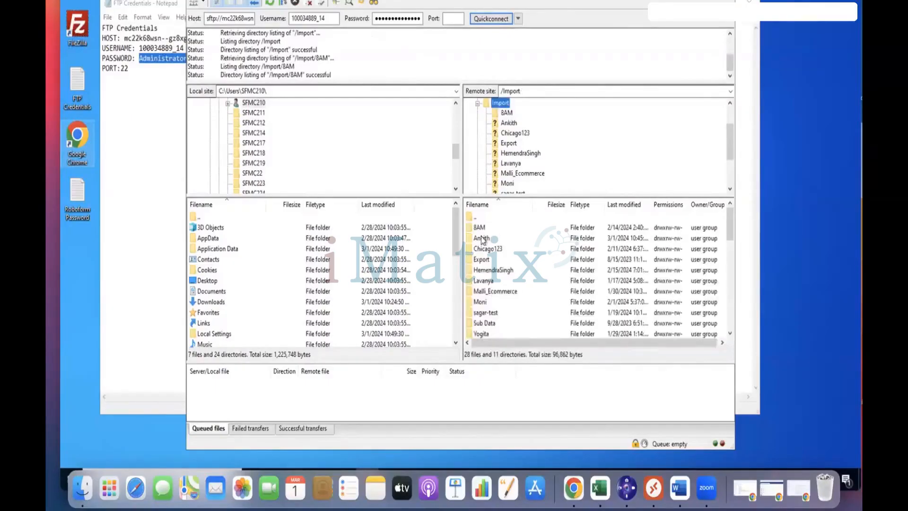
Step: Sort the Import listing by filename with folders first and bring up the Ankith folder's actions
right_click(483, 241)
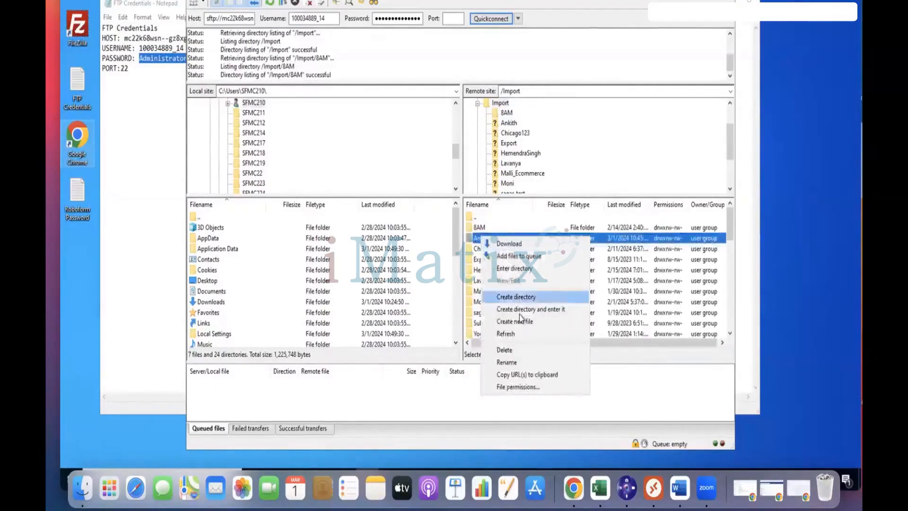
click(478, 221)
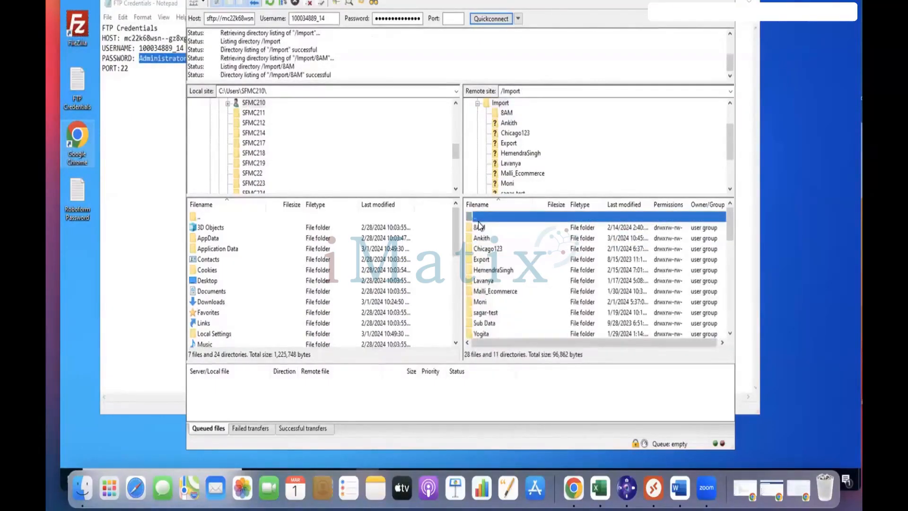
right_click(478, 222)
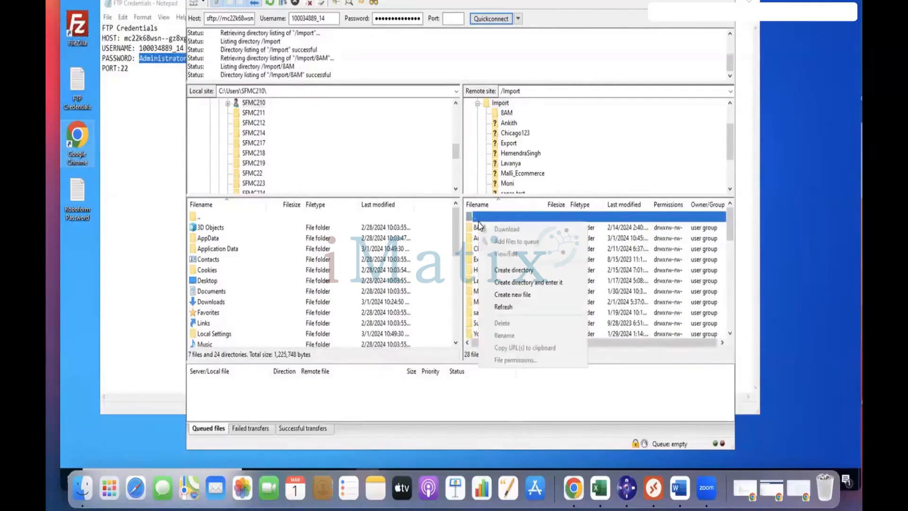
click(510, 209)
right_click(510, 208)
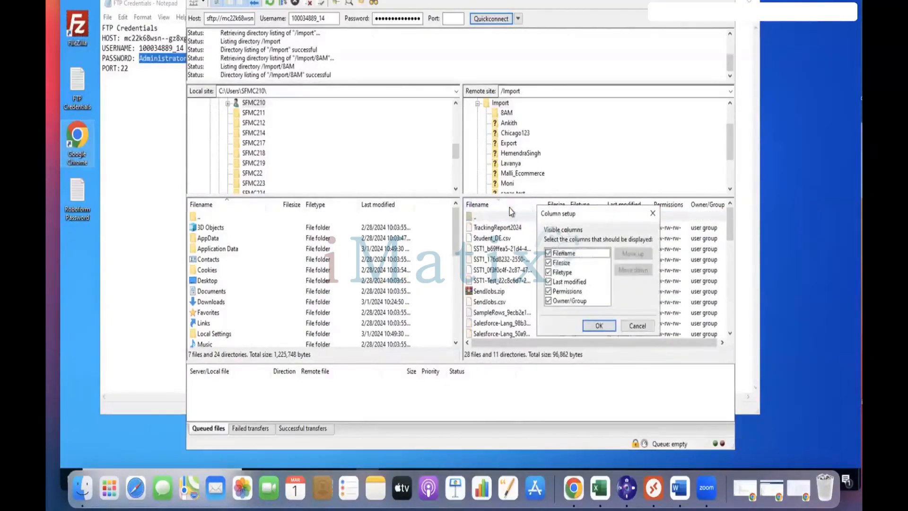
click(637, 325)
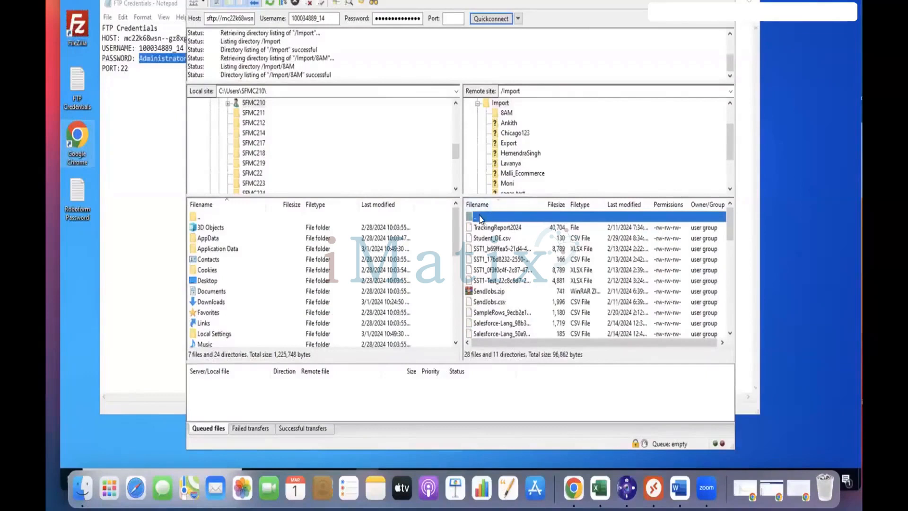
click(496, 205)
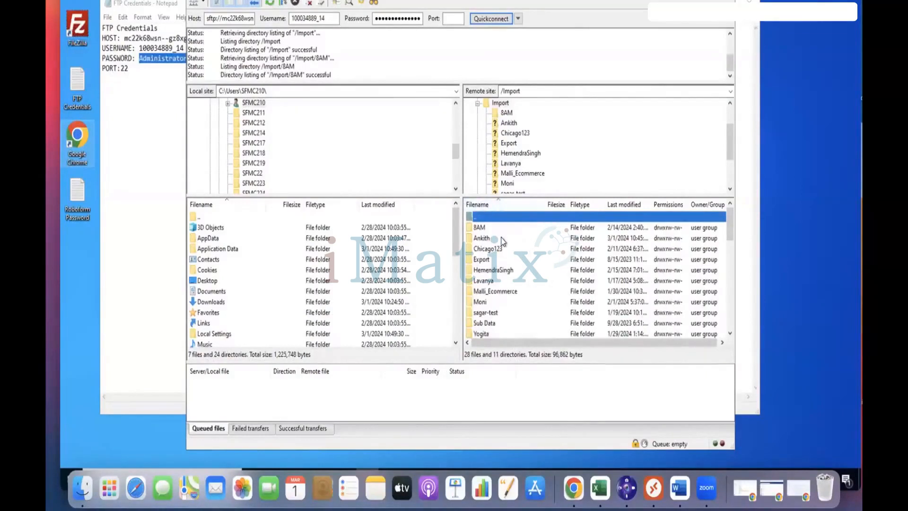
right_click(506, 235)
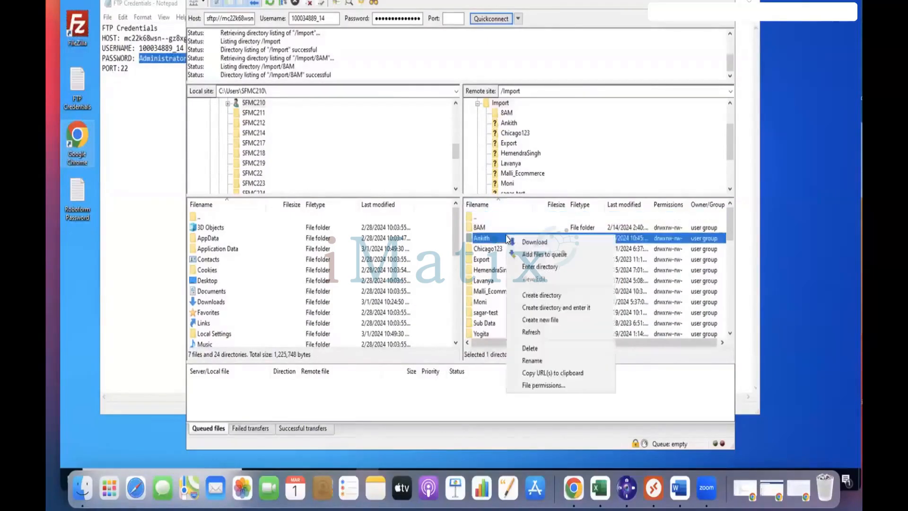
Step: Create a directory named 'Rubia' under /Import and open it
click(566, 295)
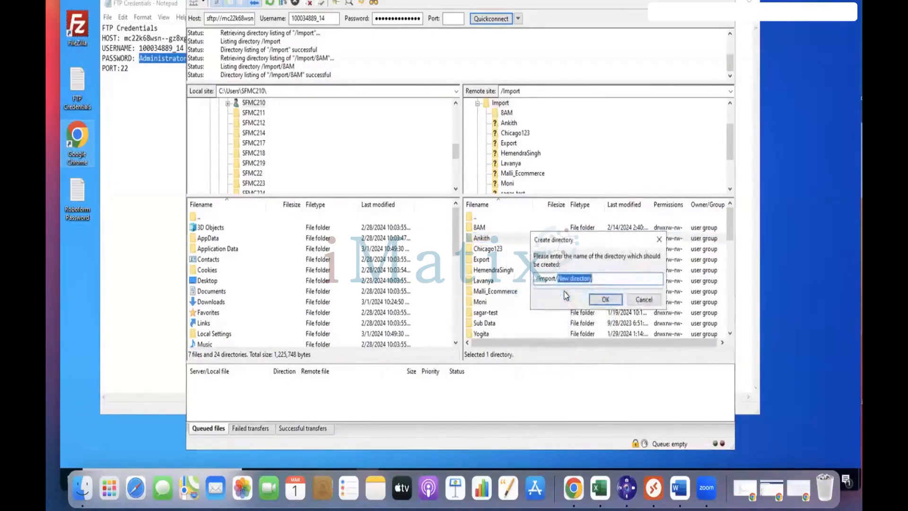
text(Rubia)
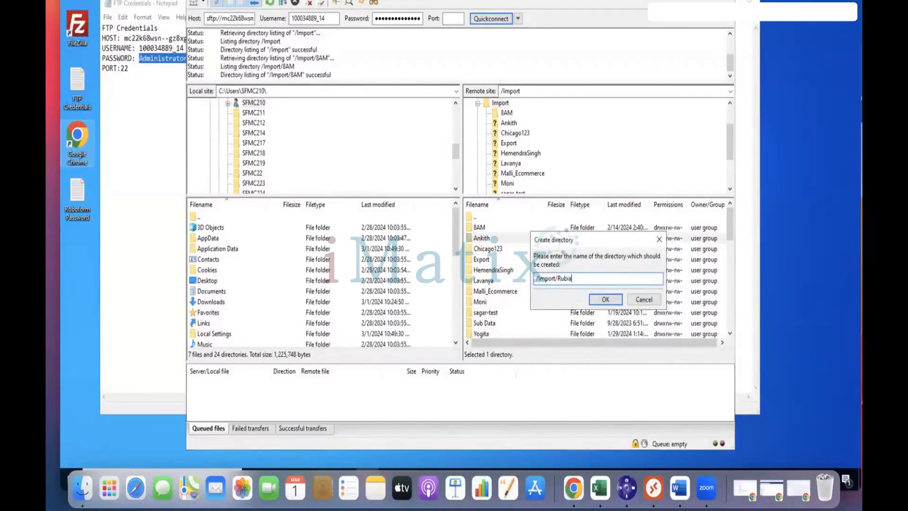
click(607, 299)
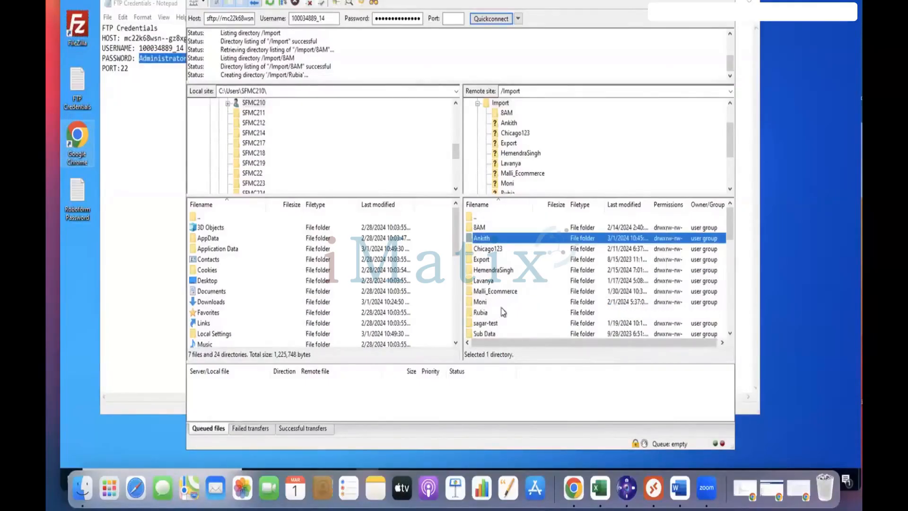
click(477, 313)
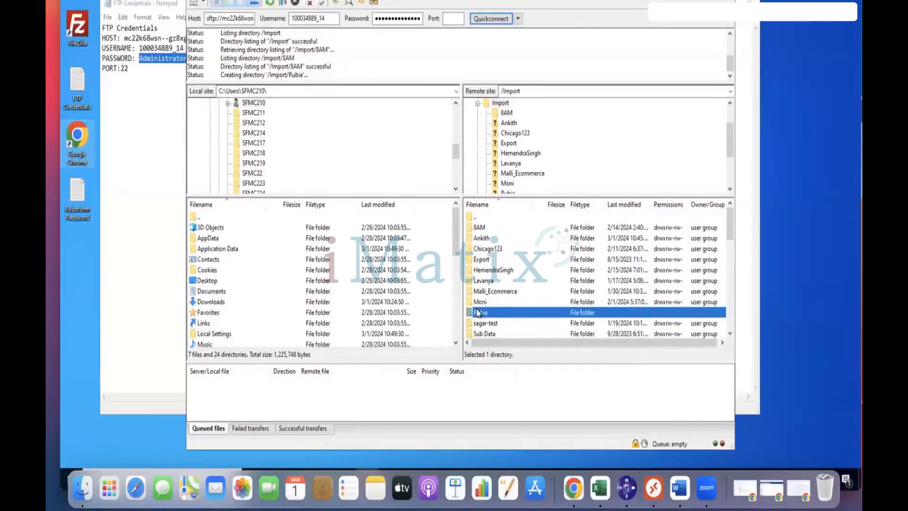
double_click(477, 312)
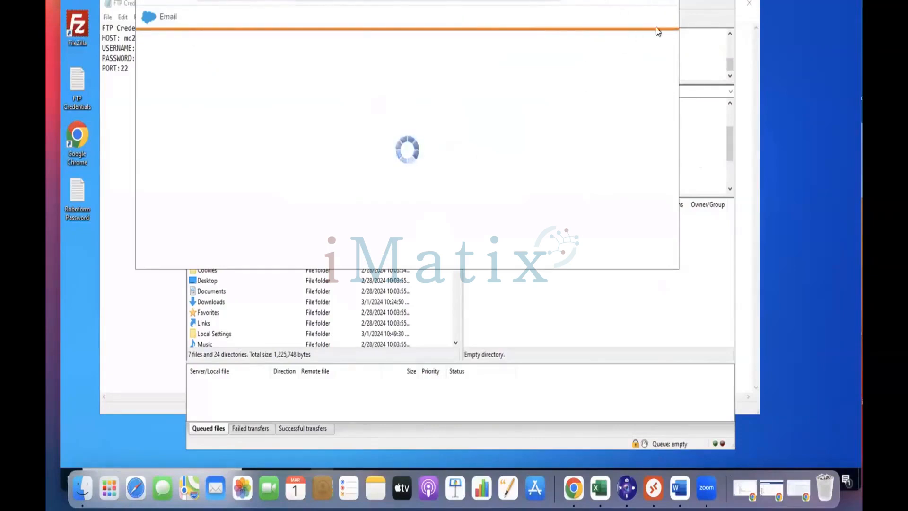
Step: Go to Setup > Data Management > File Locations and start a new file location
click(637, 46)
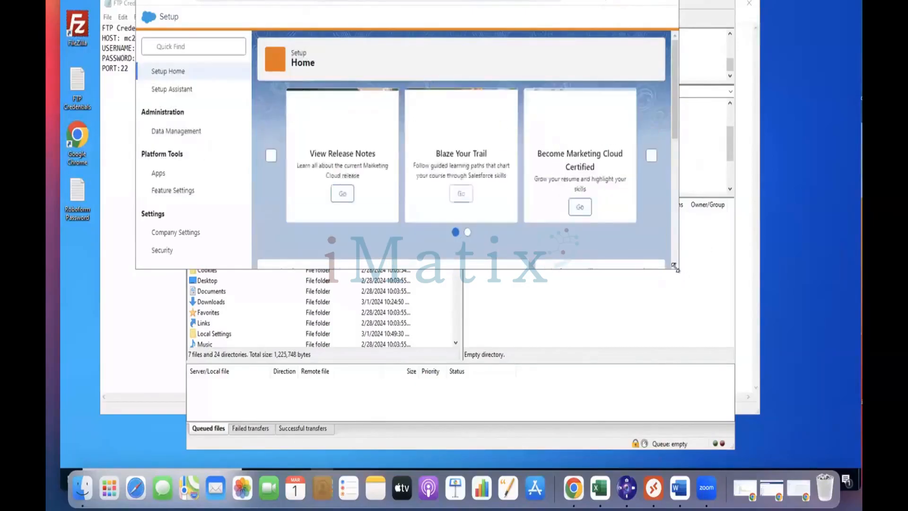
scroll(425, 177, down, 1)
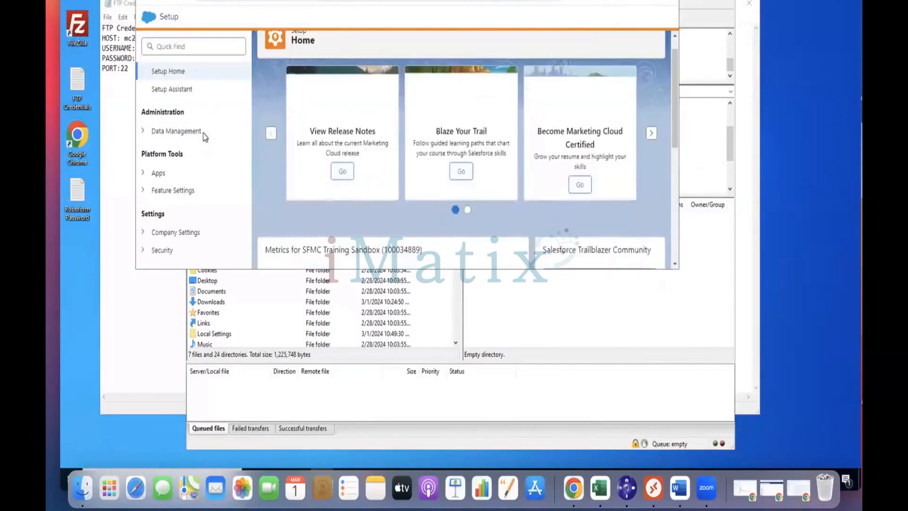
click(202, 134)
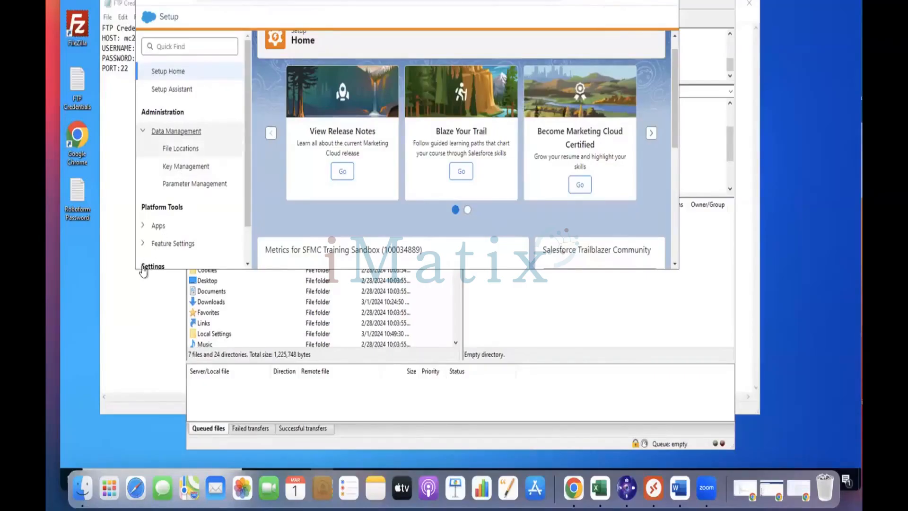
drag(135, 279, 113, 327)
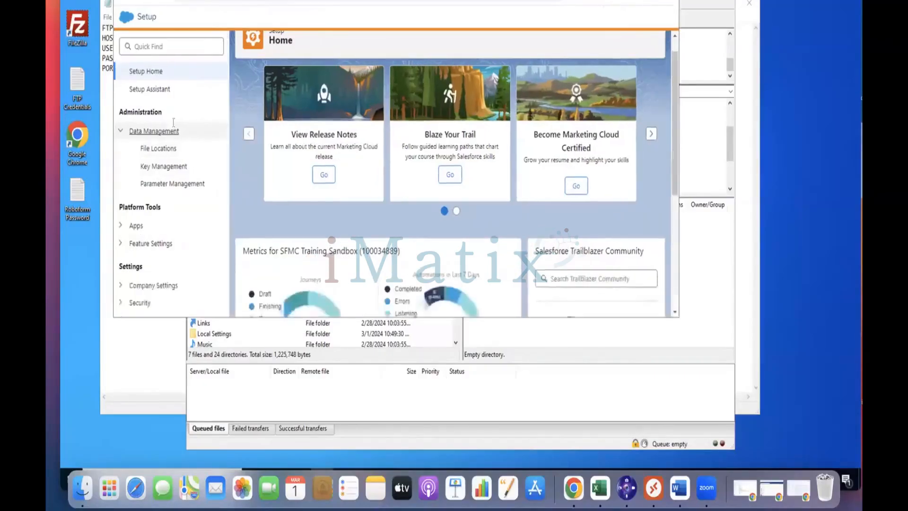
click(173, 149)
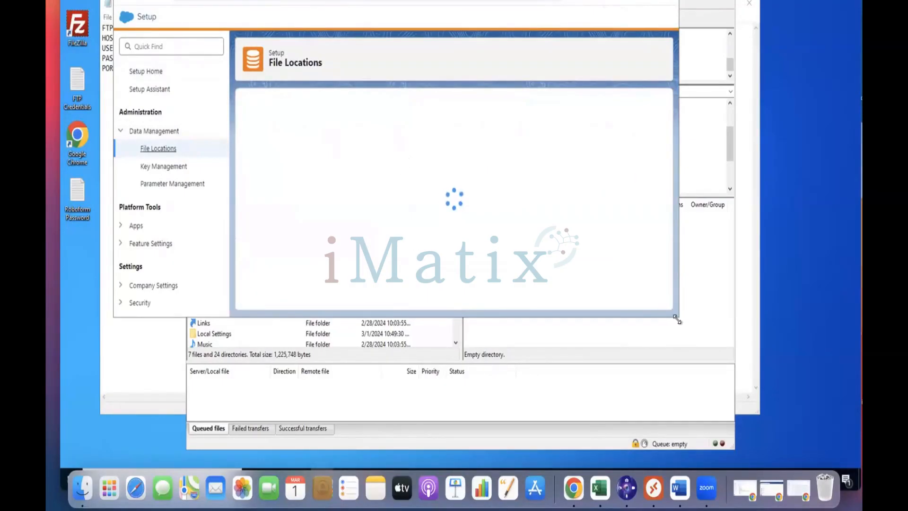
drag(677, 320, 776, 368)
scroll(303, 251, down, 3)
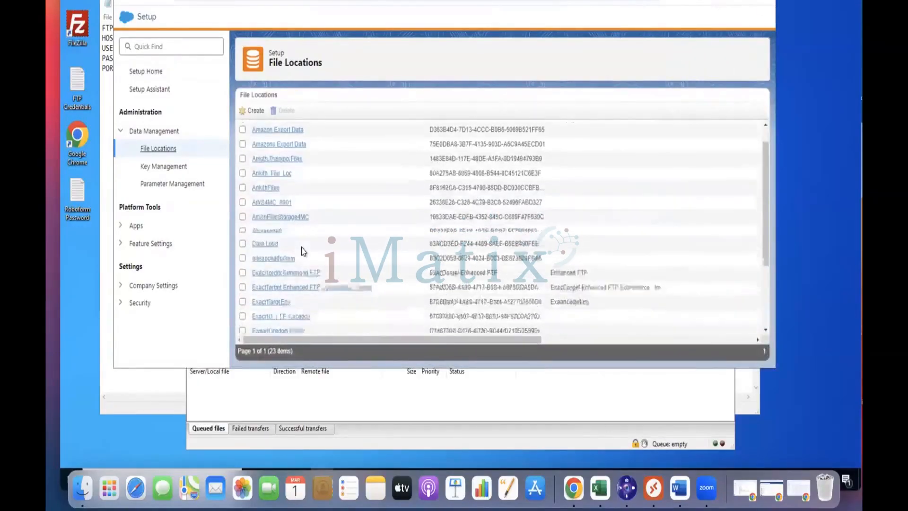
scroll(303, 251, up, 4)
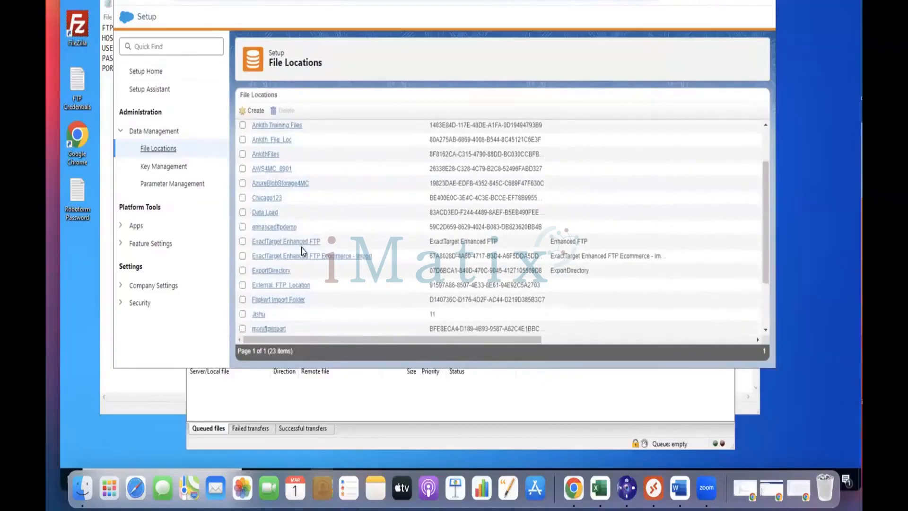
click(255, 111)
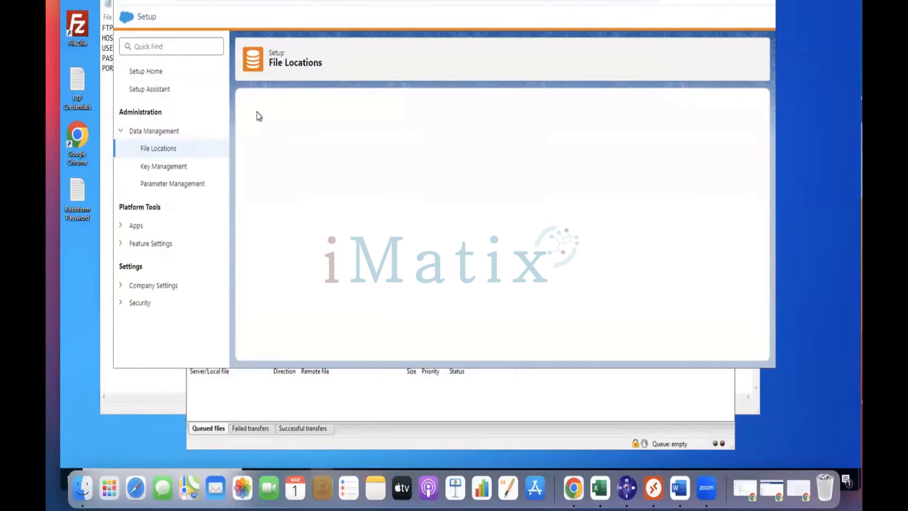
Step: Name the location 'Rubia File', type Relative location under FTP Site, folder path import/rubia
click(282, 153)
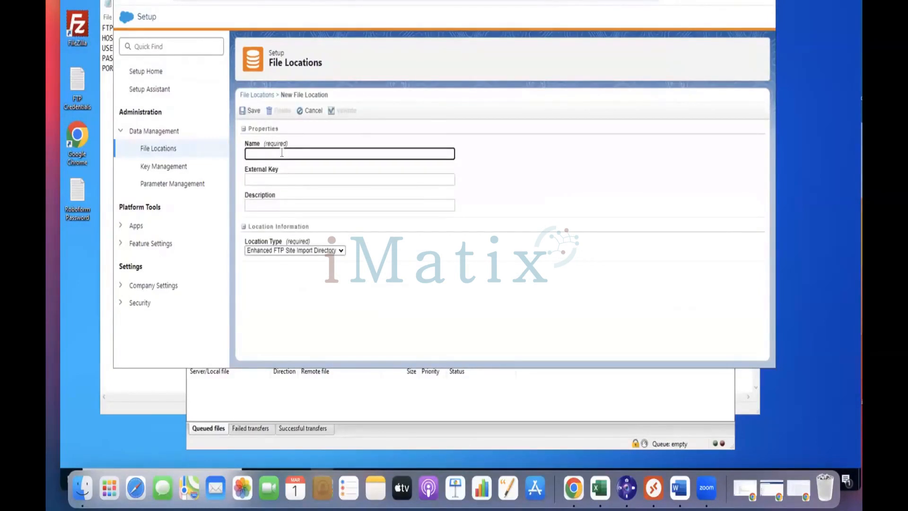
text(Rubia File)
click(372, 263)
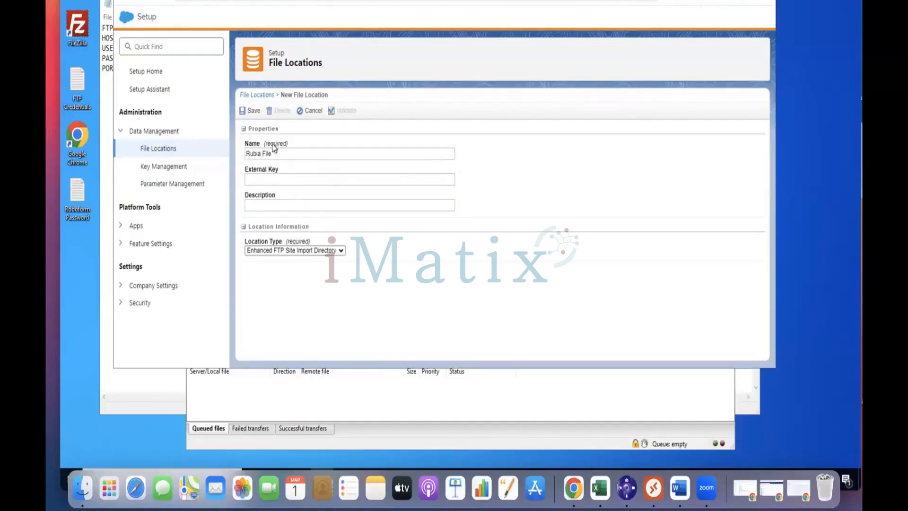
click(296, 251)
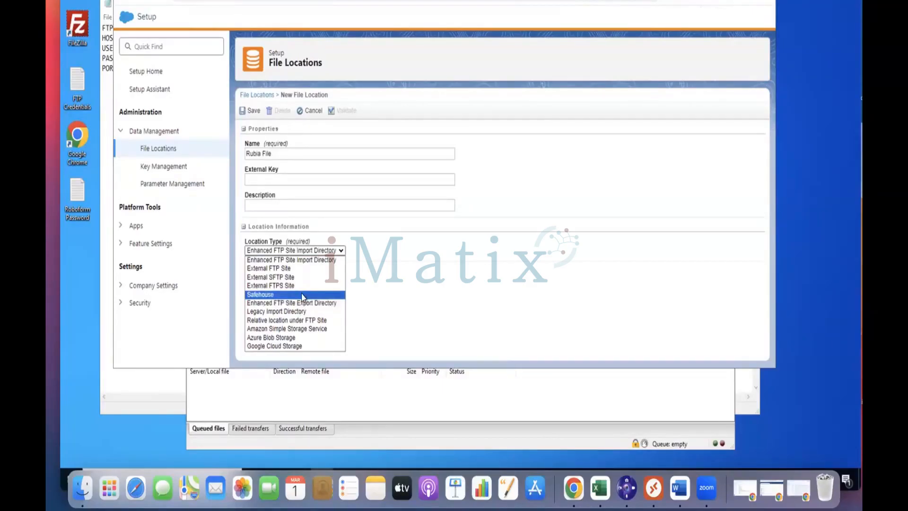
click(278, 321)
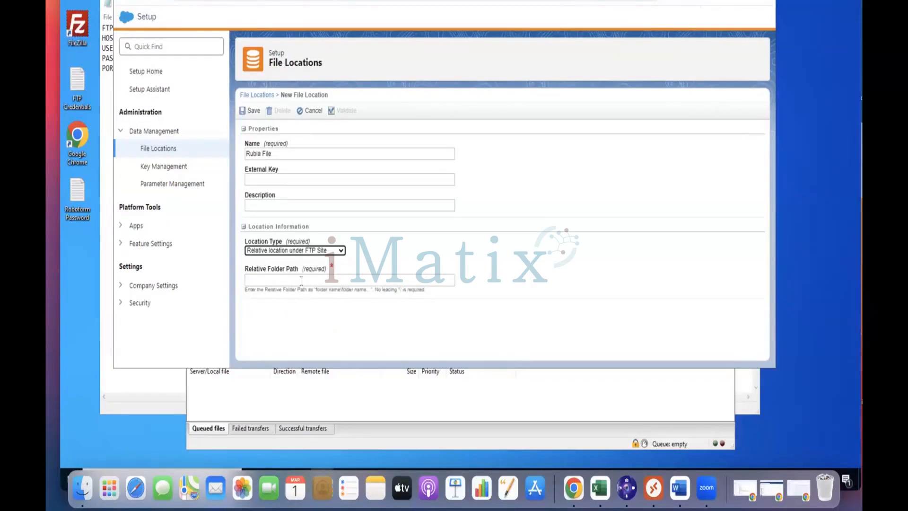
click(321, 252)
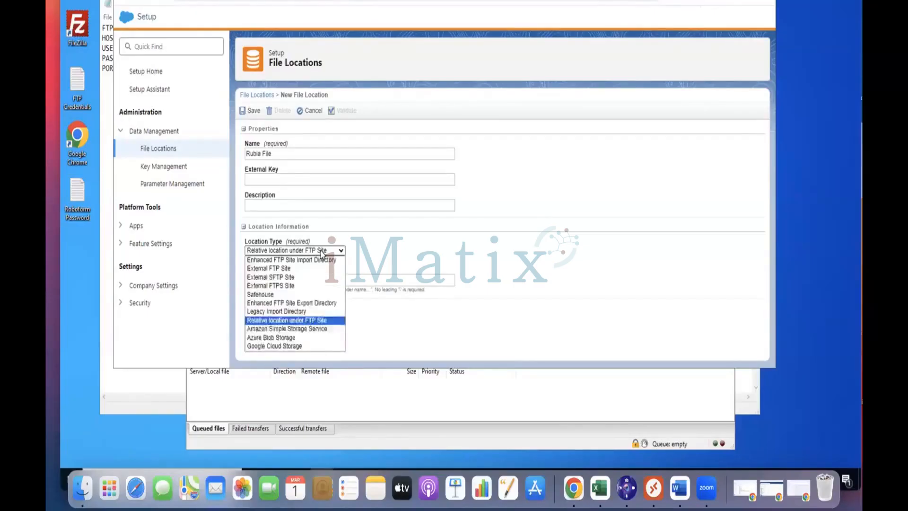
click(356, 255)
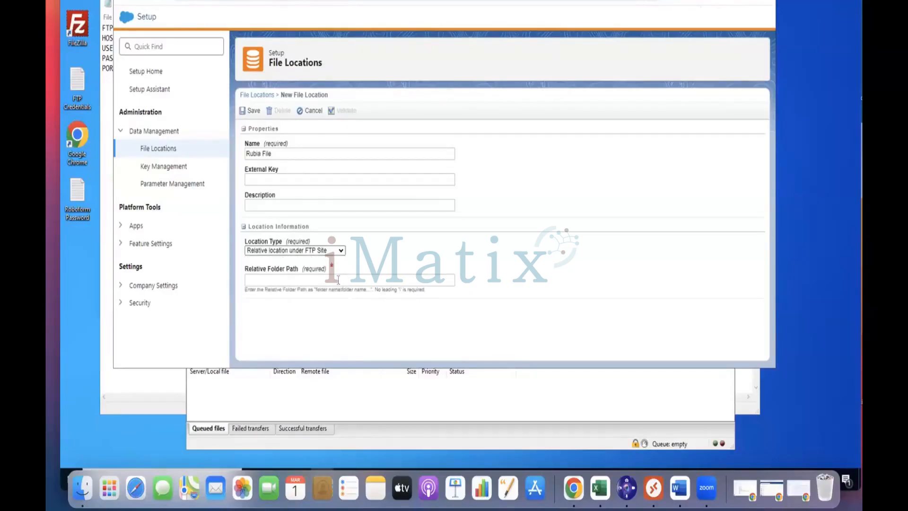
click(338, 280)
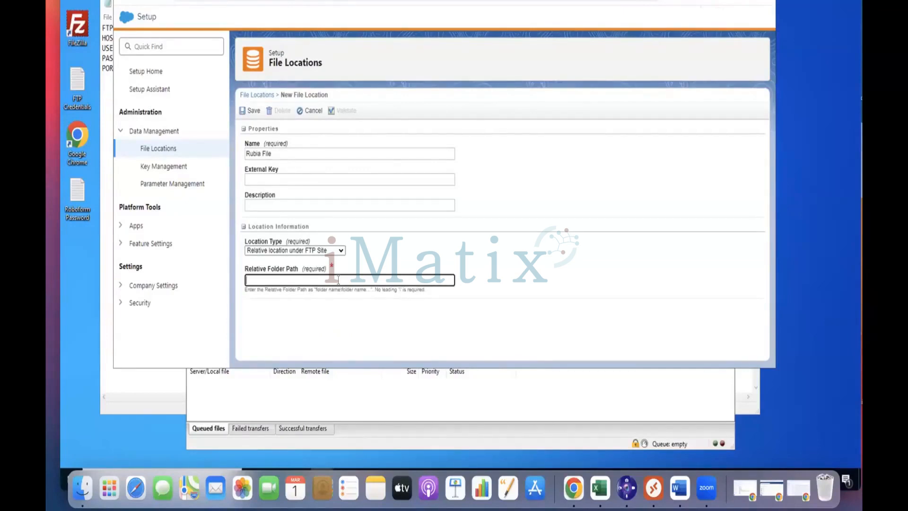
text(impor)
text(t?)
text(\)
text(rubia)
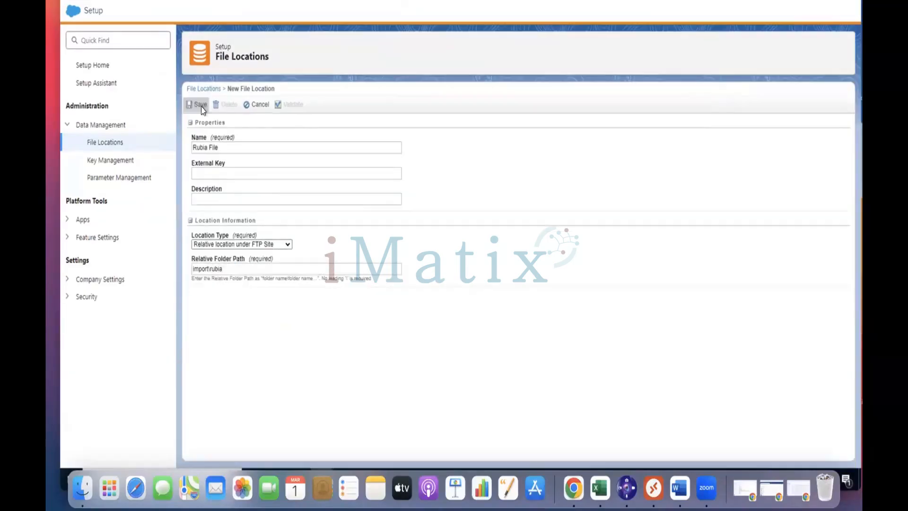
Step: Save the Rubia File location and confirm it appears among the 24 file locations
click(201, 105)
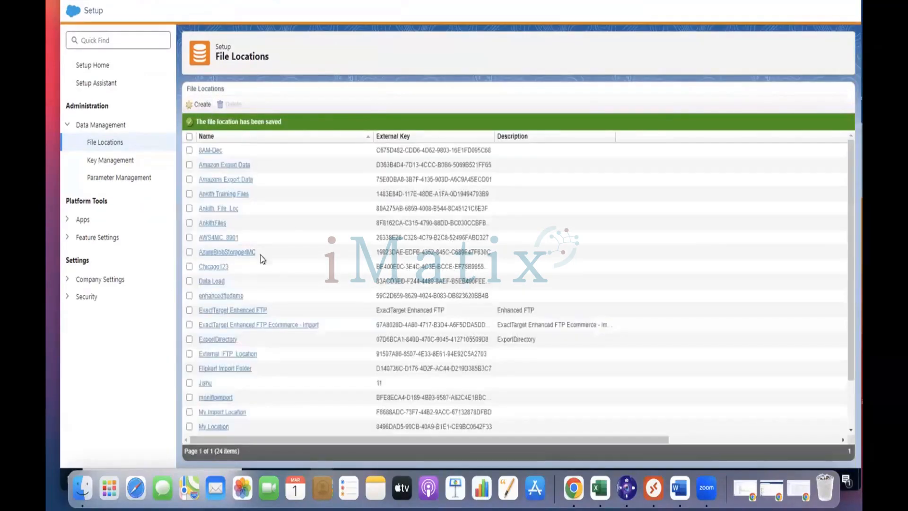
scroll(262, 276, down, 1)
scroll(261, 276, down, 2)
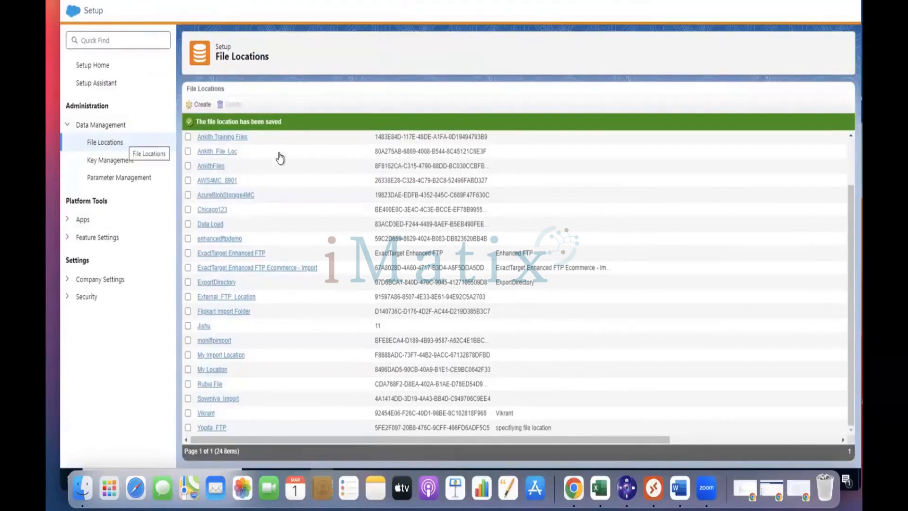
scroll(270, 325, up, 1)
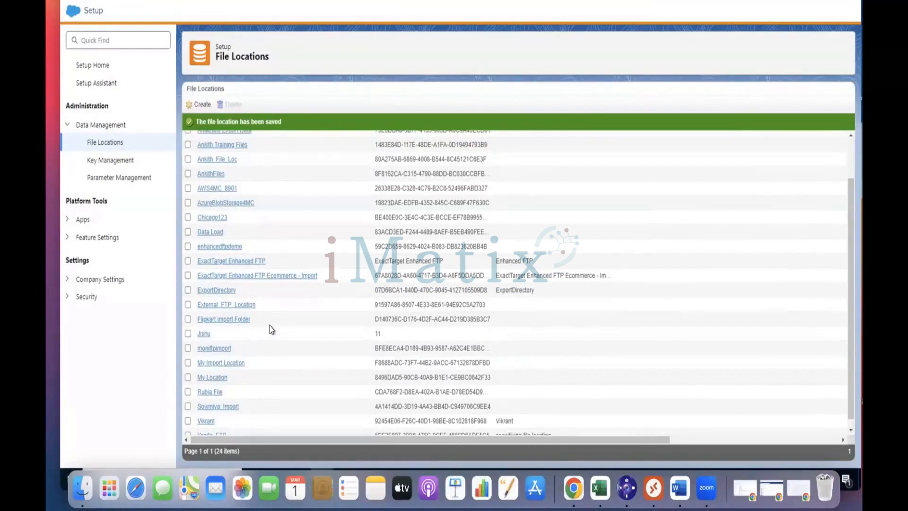
scroll(270, 325, up, 5)
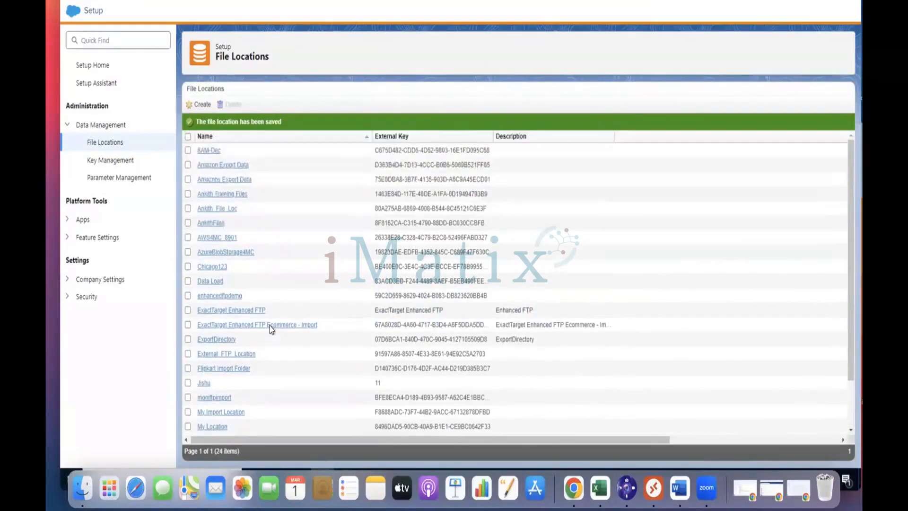
scroll(269, 325, down, 3)
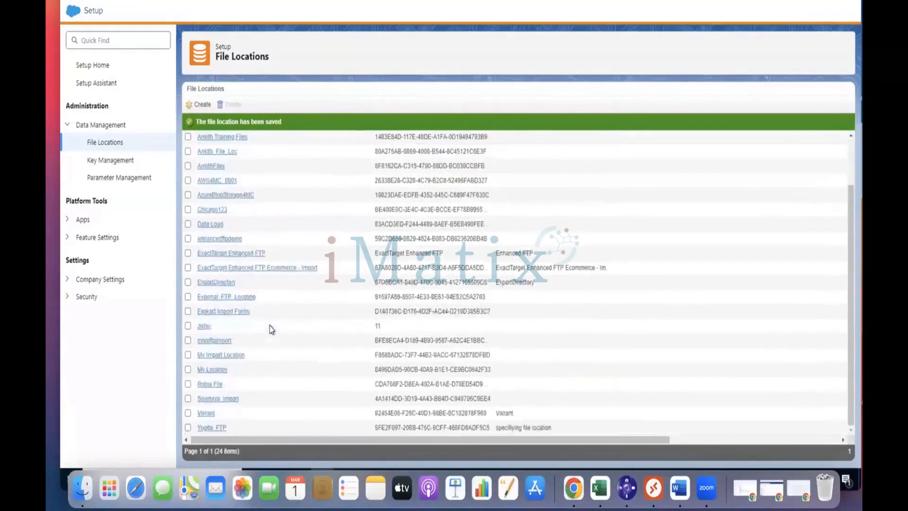
click(74, 19)
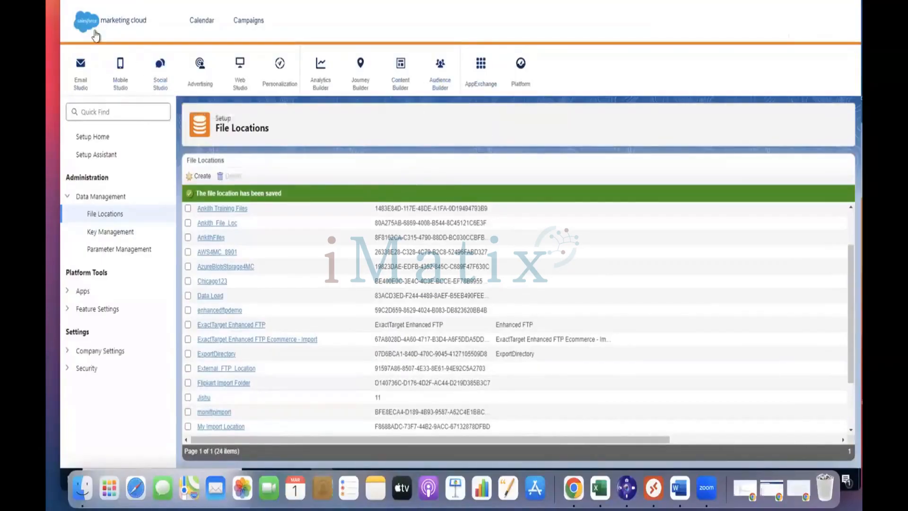
Step: Switch to Automation Studio from the Journey Builder menu and begin a new automation
click(93, 32)
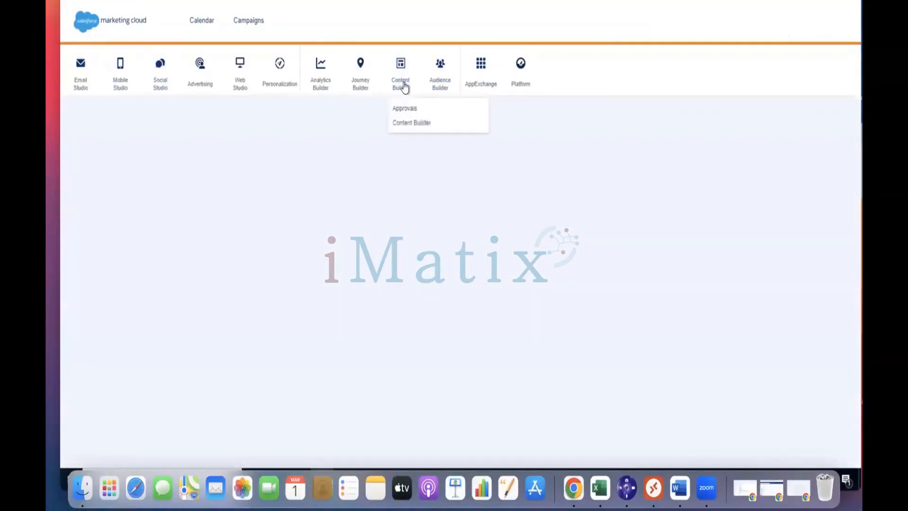
mouse_move(350, 85)
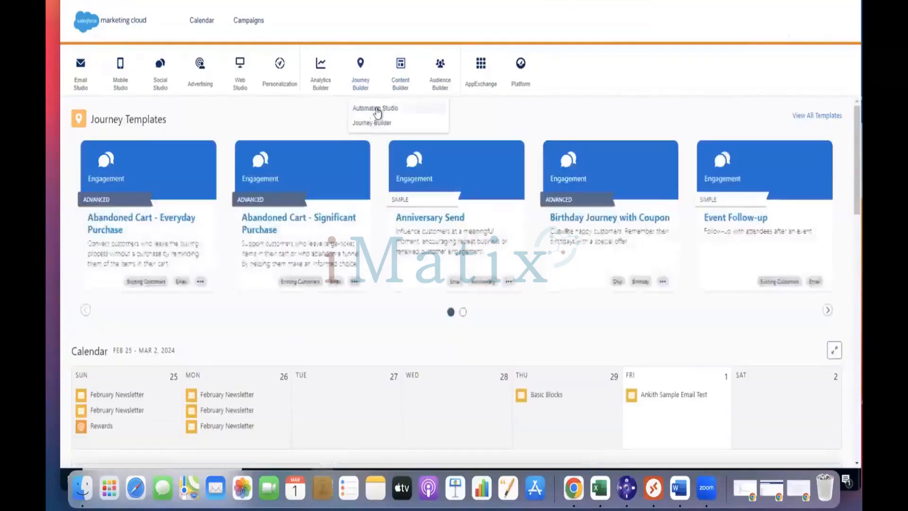
click(378, 110)
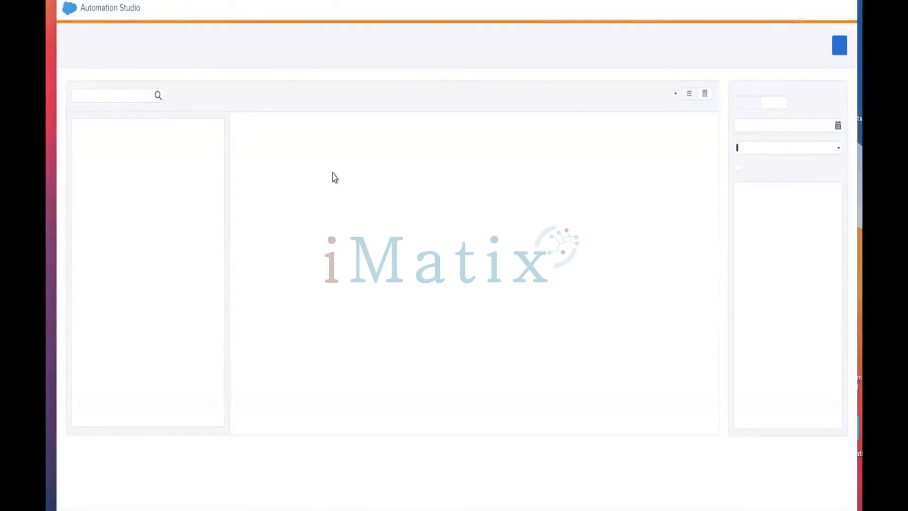
mouse_move(74, 15)
click(839, 46)
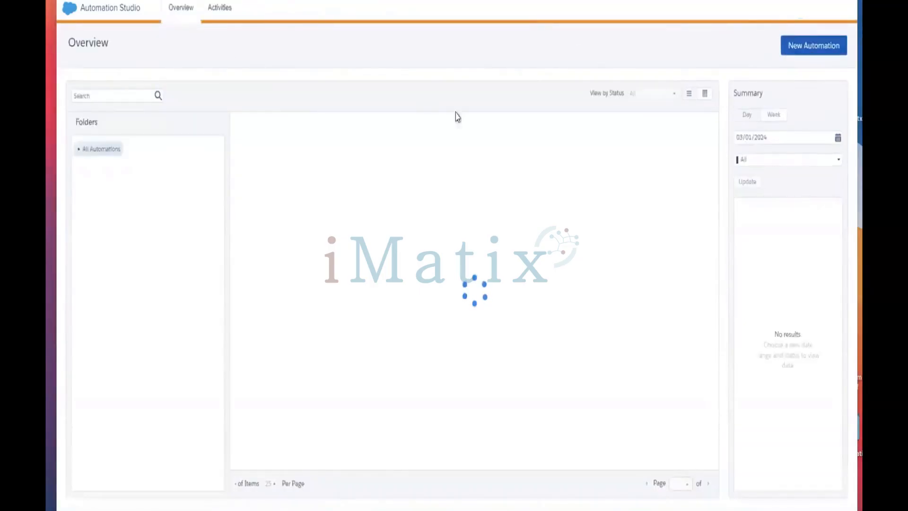
Step: Create a new automation with File Drop as its starting source
click(807, 56)
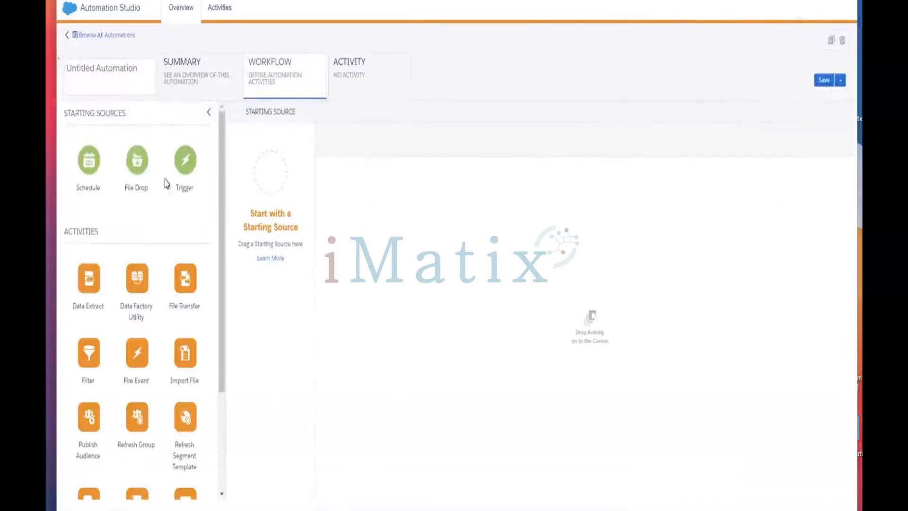
drag(137, 167, 277, 181)
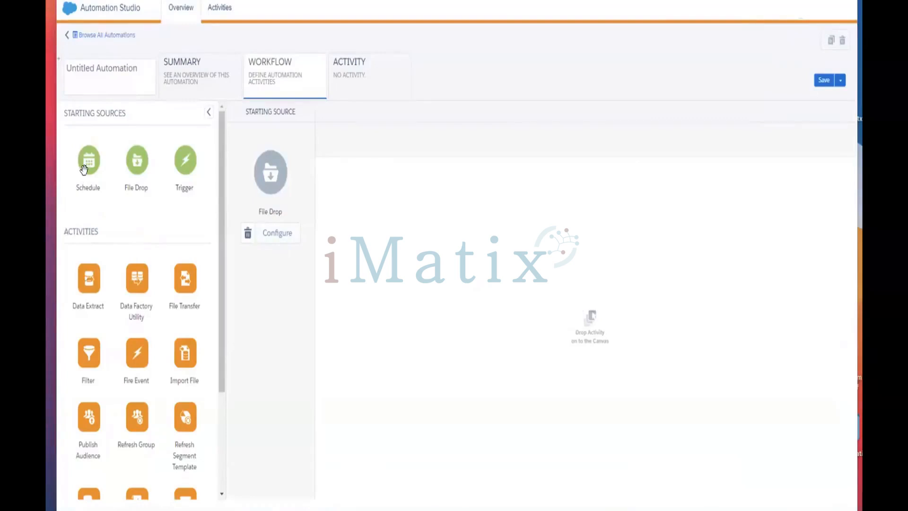
click(267, 242)
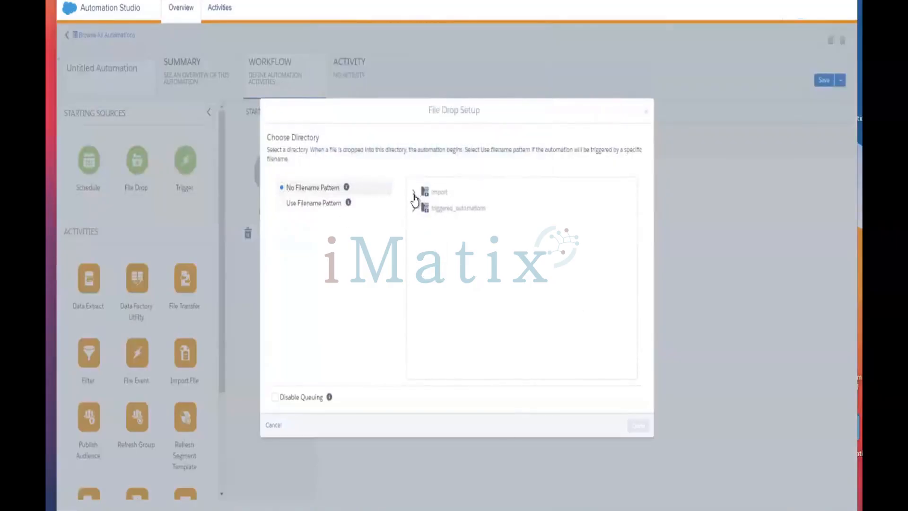
Step: Set the File Drop to no filename pattern, watching the import\rubia folder
click(297, 204)
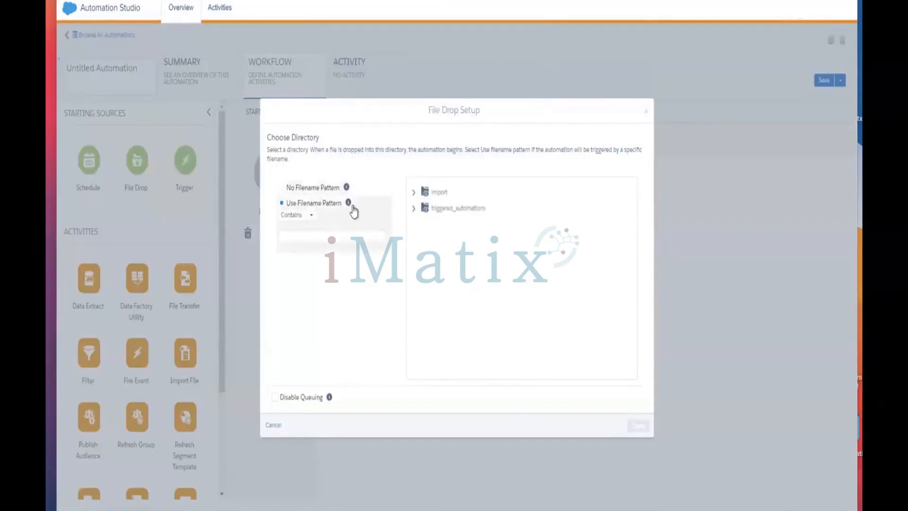
click(309, 216)
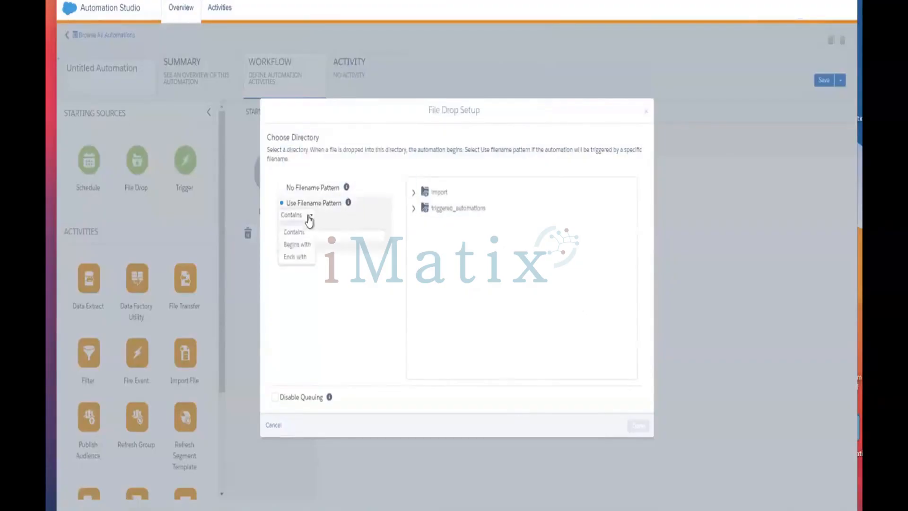
click(314, 190)
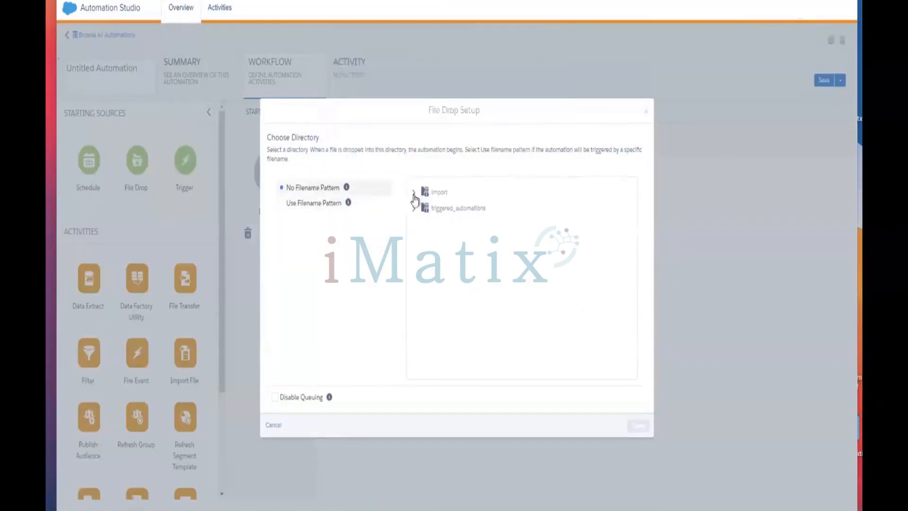
click(414, 194)
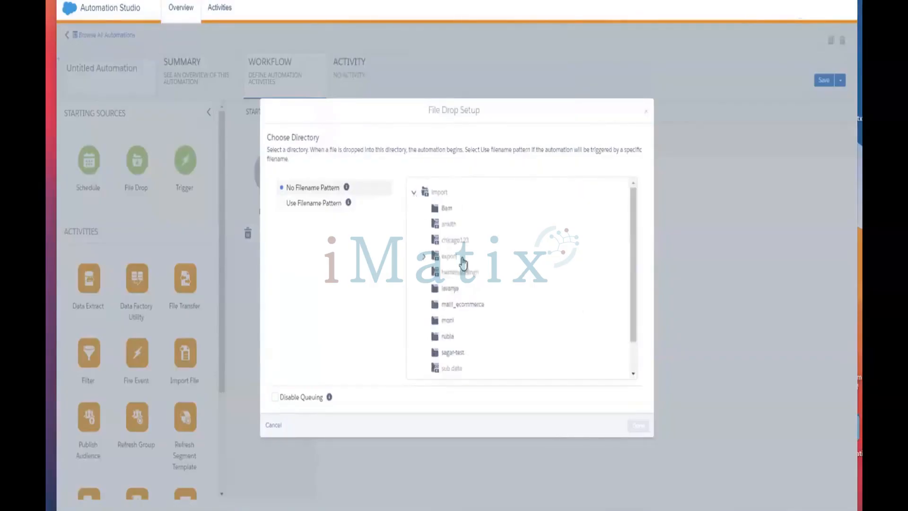
scroll(464, 262, down, 2)
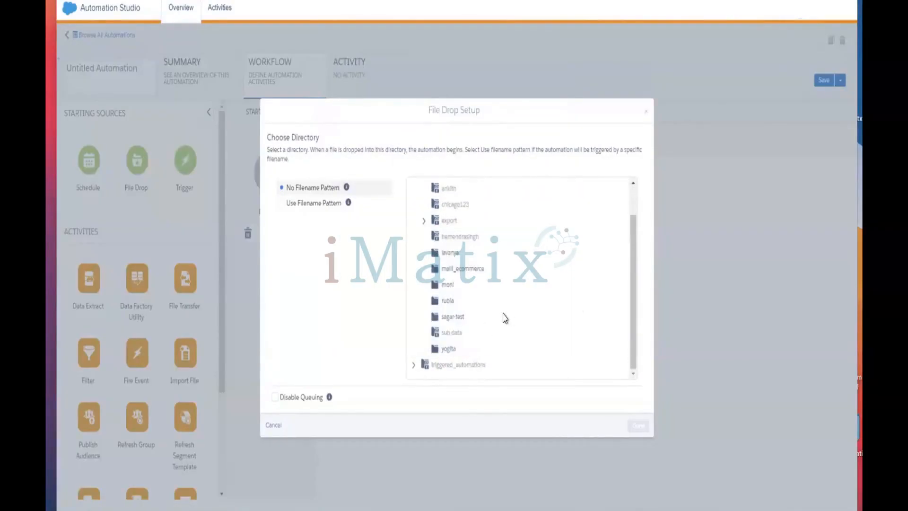
scroll(505, 317, up, 1)
scroll(505, 318, down, 1)
click(446, 301)
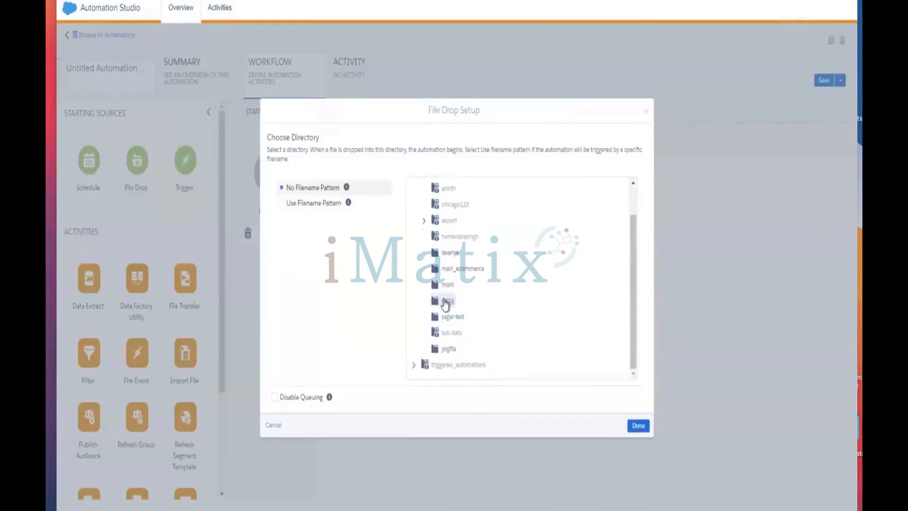
click(638, 425)
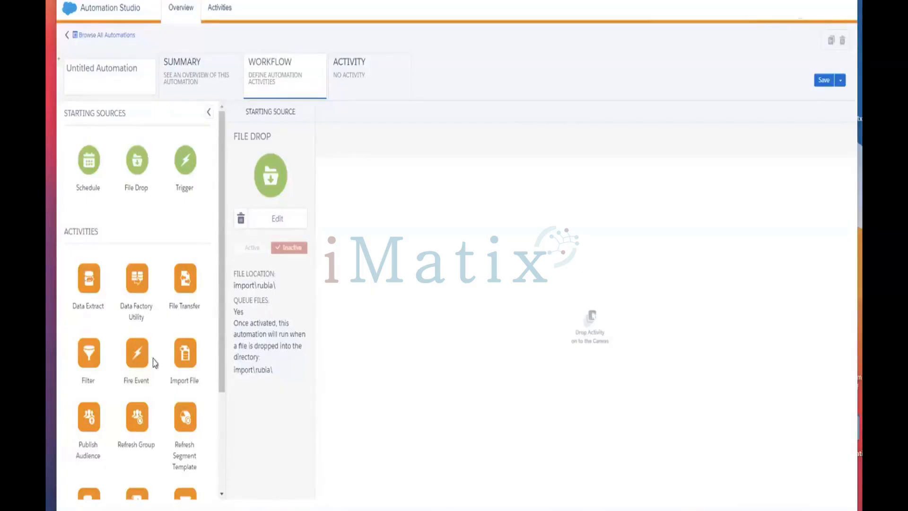
Step: Place an Import File activity as step 1 after the File Drop trigger
scroll(151, 354, down, 2)
scroll(152, 356, down, 1)
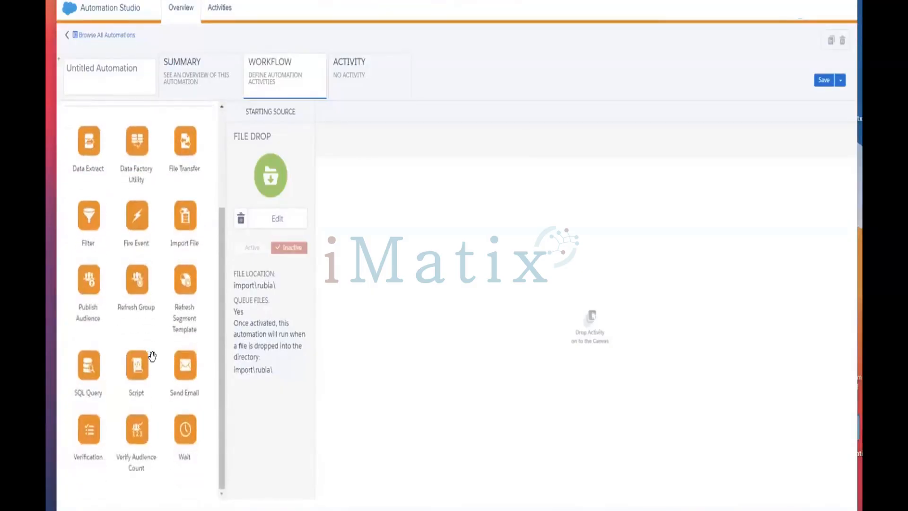
scroll(152, 356, up, 1)
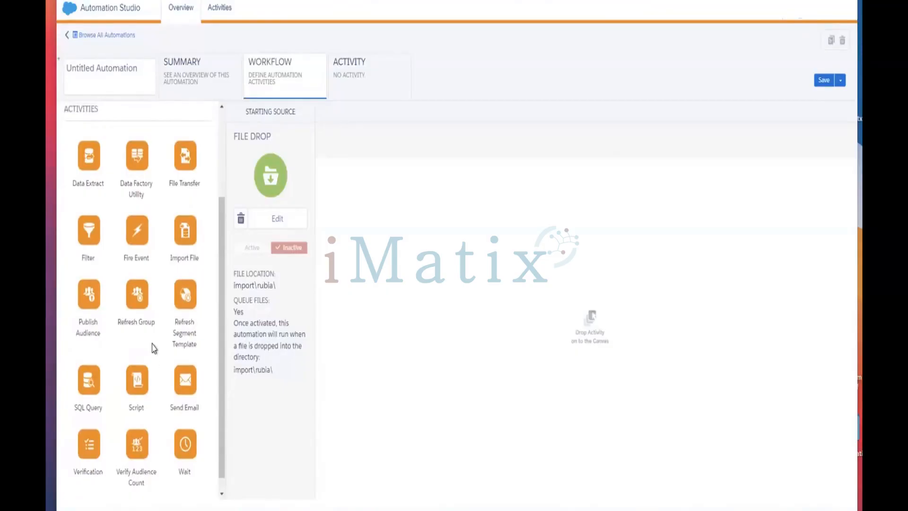
drag(179, 236, 250, 194)
drag(176, 251, 620, 352)
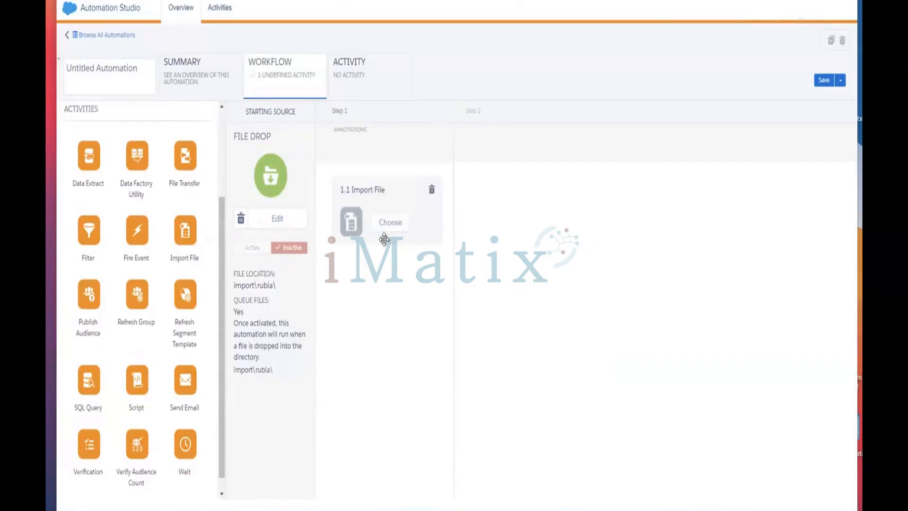
Step: Browse the existing import definitions, then start creating a new one
click(388, 223)
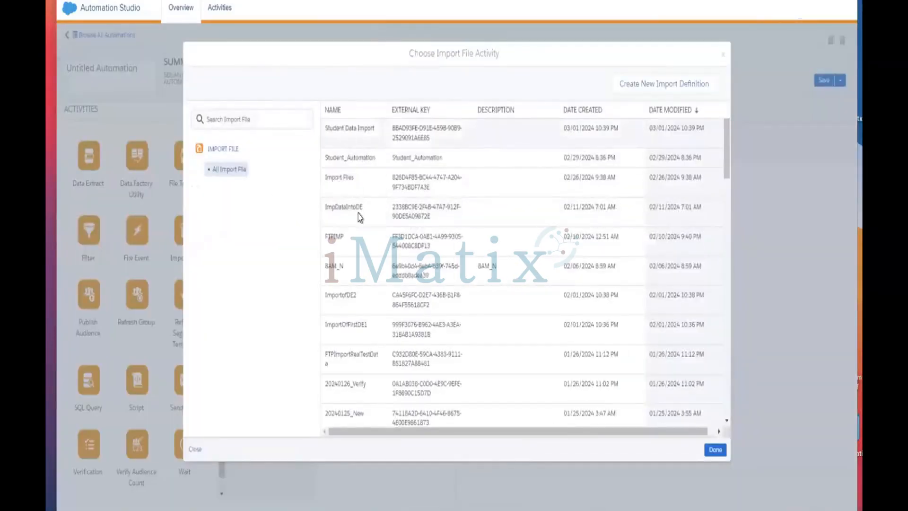
scroll(360, 219, down, 1)
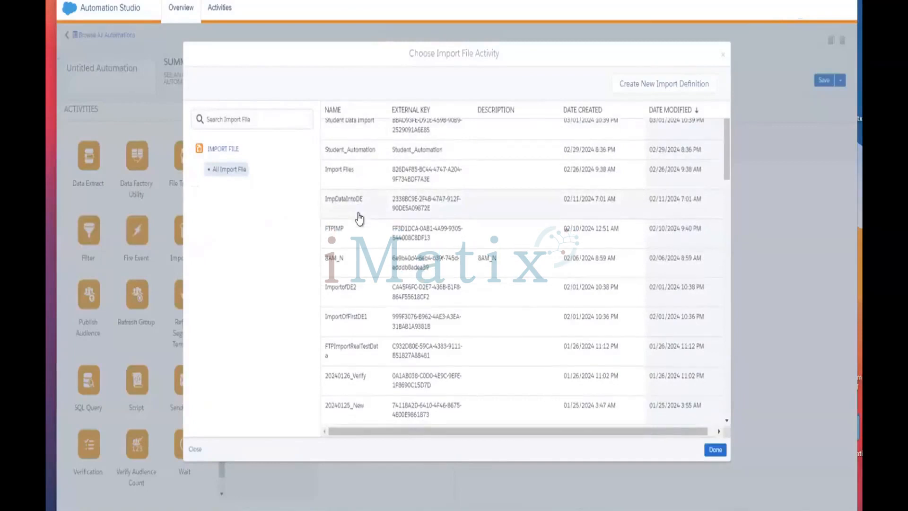
scroll(355, 215, down, 3)
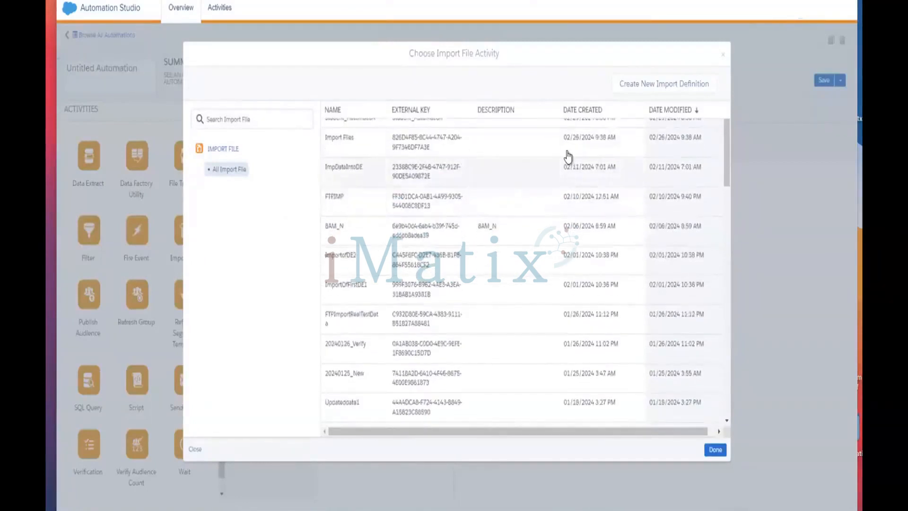
scroll(567, 156, up, 5)
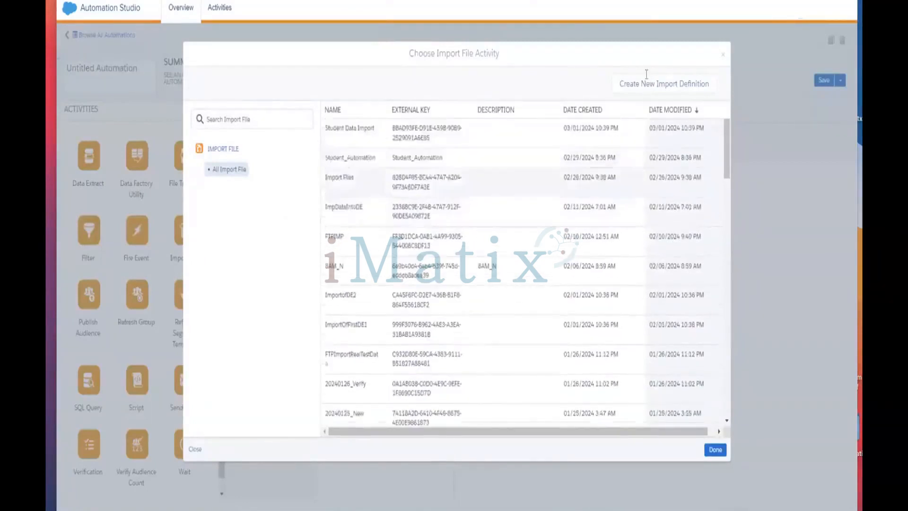
click(687, 91)
Step: Name the new import definition 'Rubia'
click(368, 118)
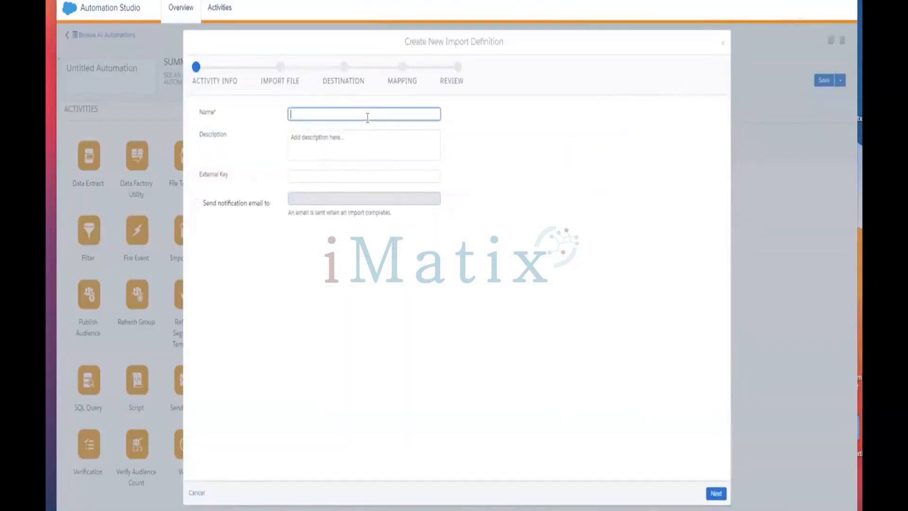
text(Ruba)
key(BackSpace)
key(BackSpace)
text(bia)
click(713, 493)
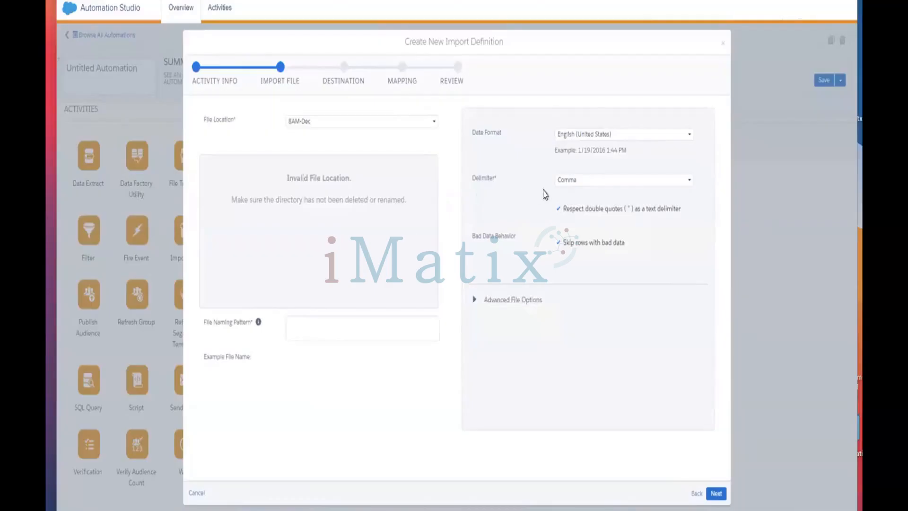
Step: Read from Rubia File with naming pattern Rubia%%Year%%, skipping rows with bad data
click(557, 243)
click(359, 122)
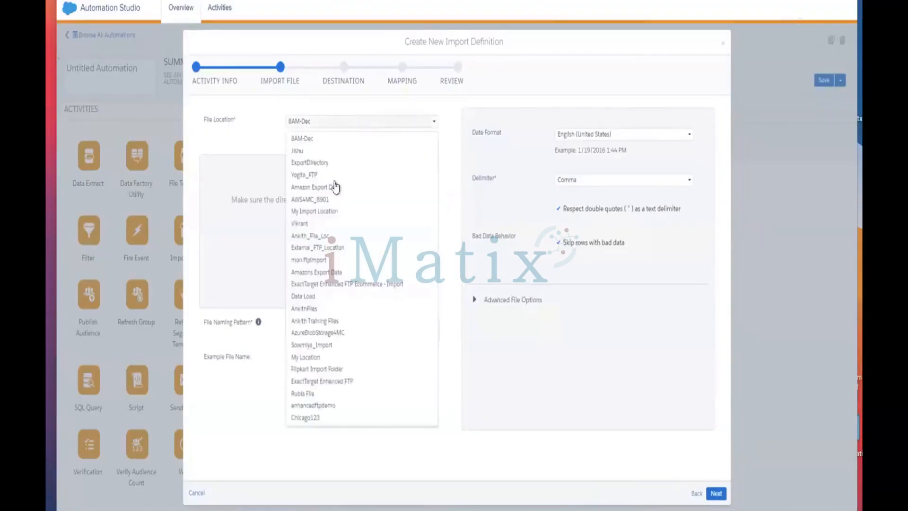
click(324, 393)
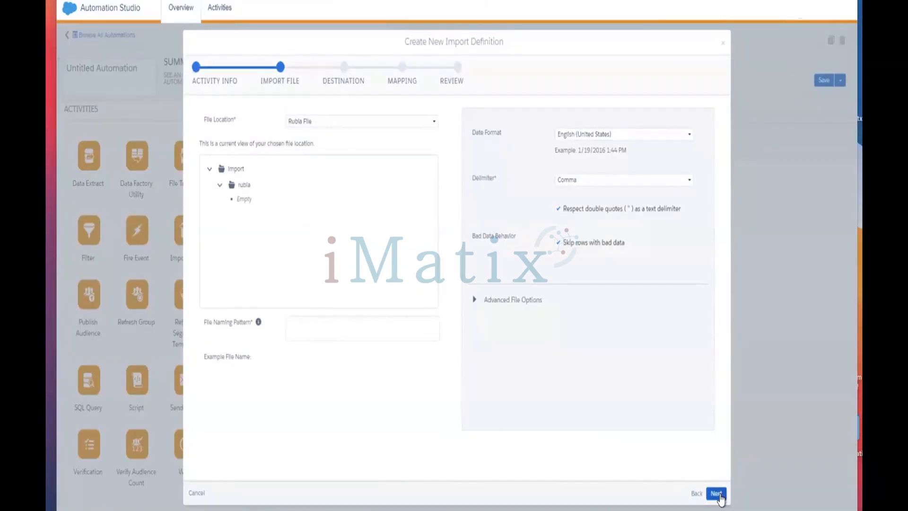
click(403, 331)
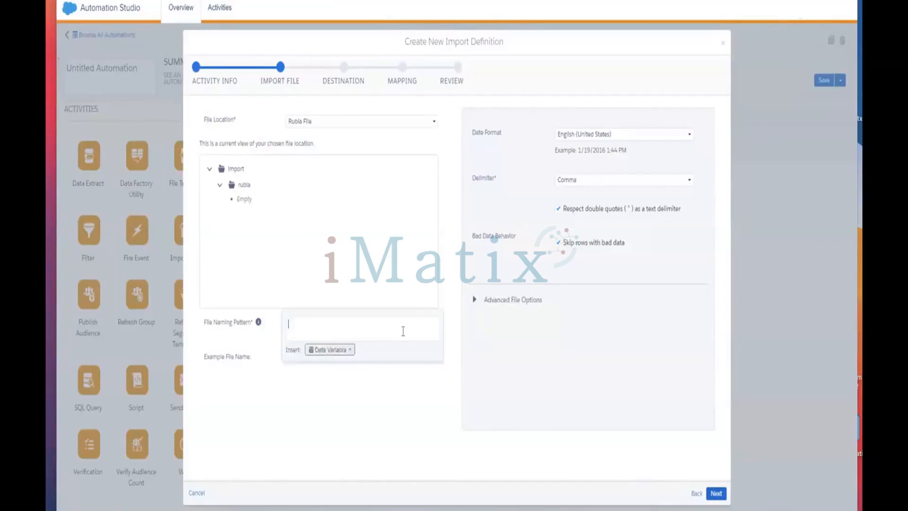
text(Rubia)
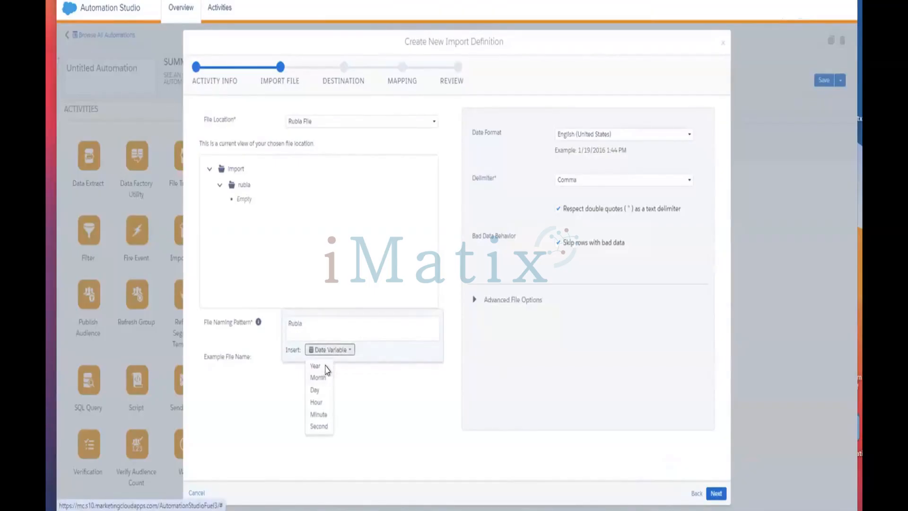
click(315, 366)
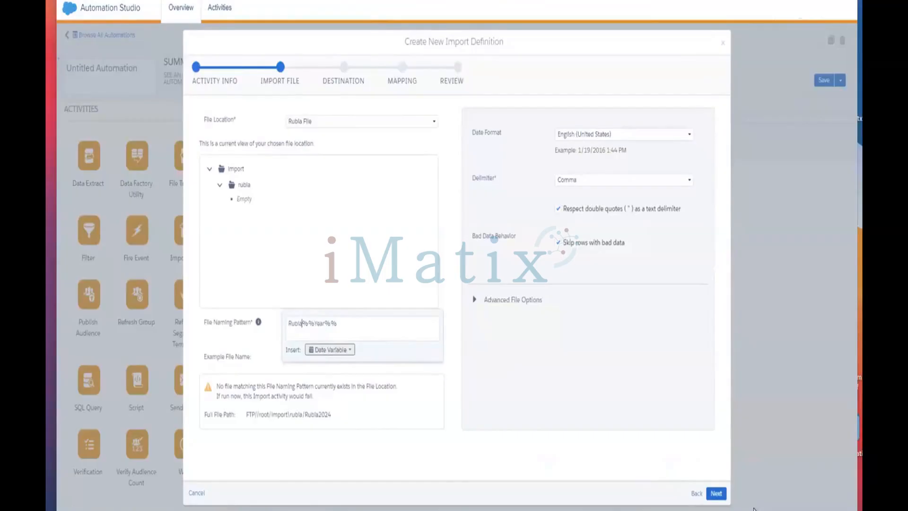
click(715, 494)
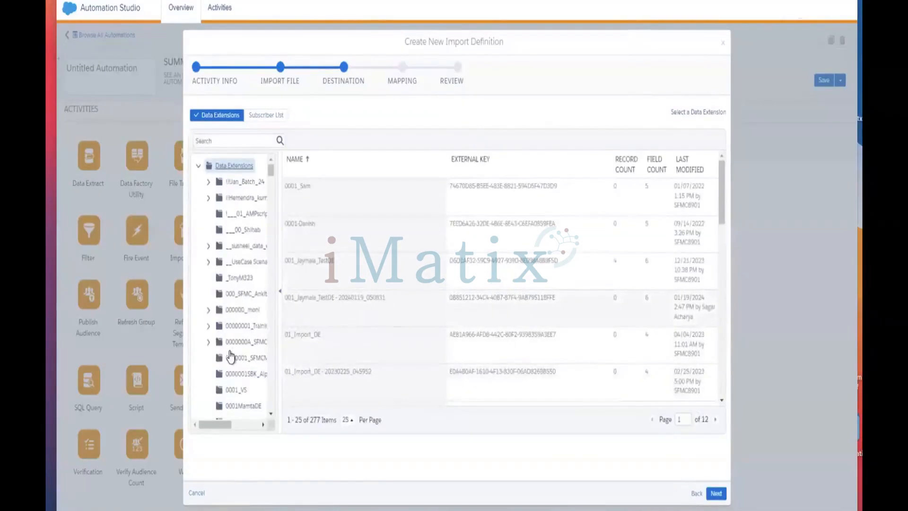
Step: Find the Student data extension in the folder list and select it as the import target
scroll(365, 334, down, 2)
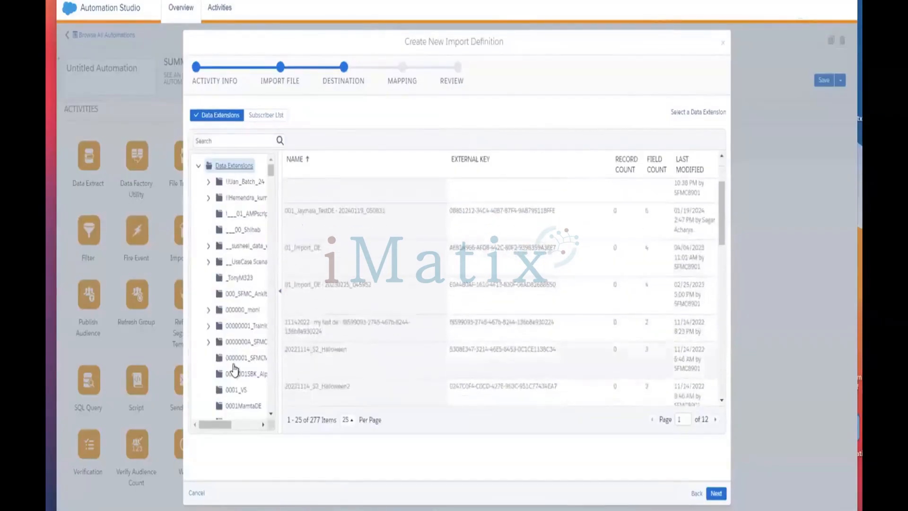
scroll(234, 369, down, 10)
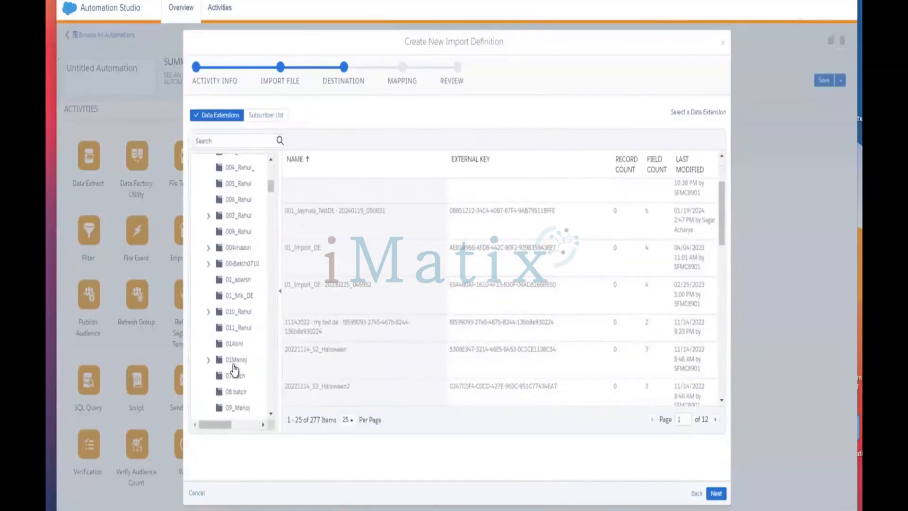
scroll(234, 369, down, 12)
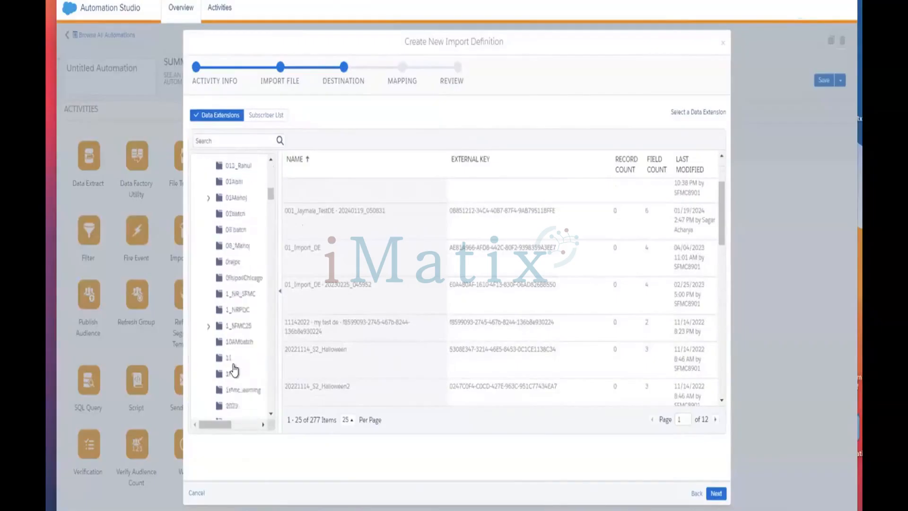
scroll(234, 369, down, 12)
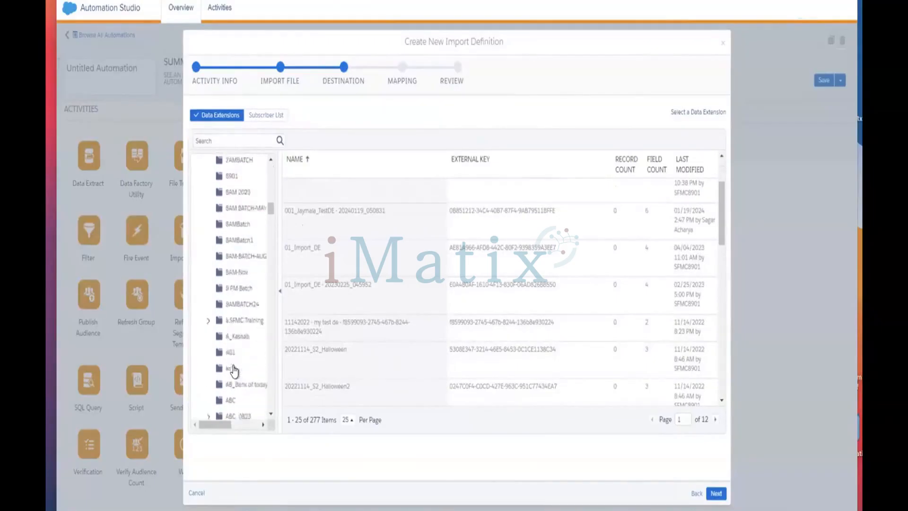
scroll(234, 371, down, 10)
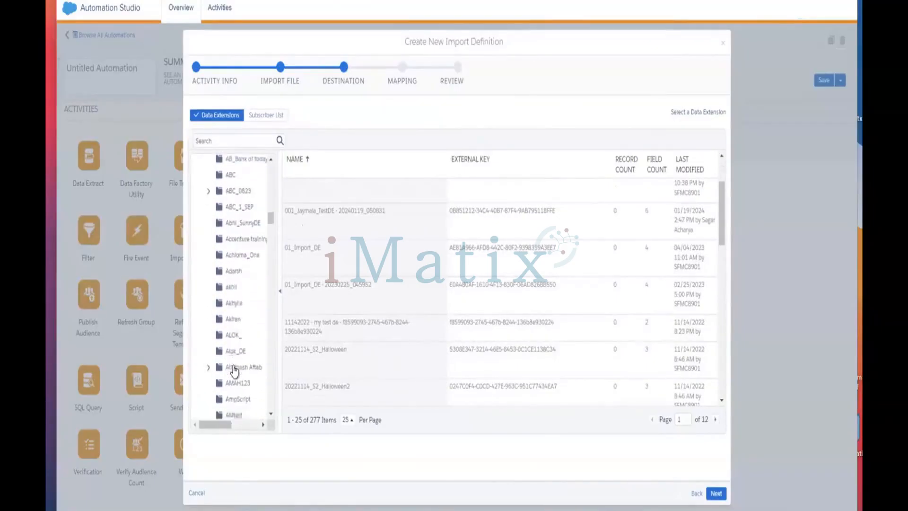
scroll(234, 372, down, 3)
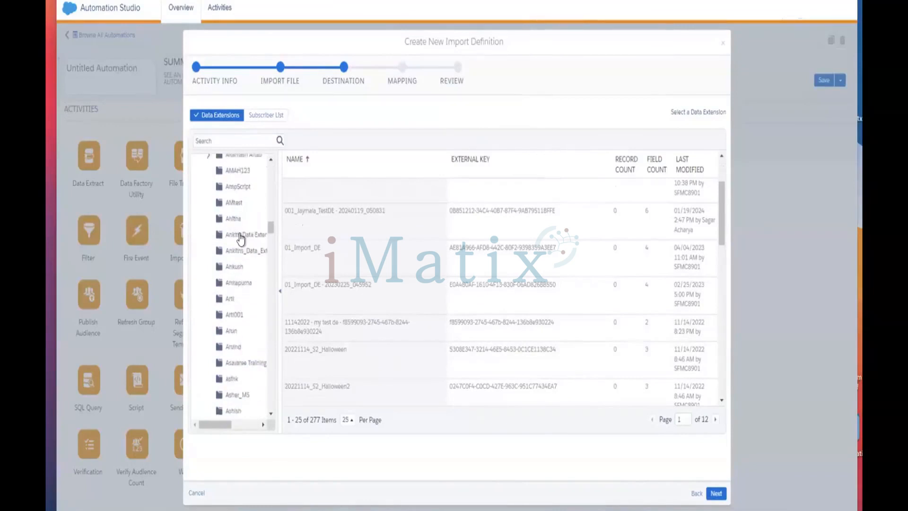
click(255, 234)
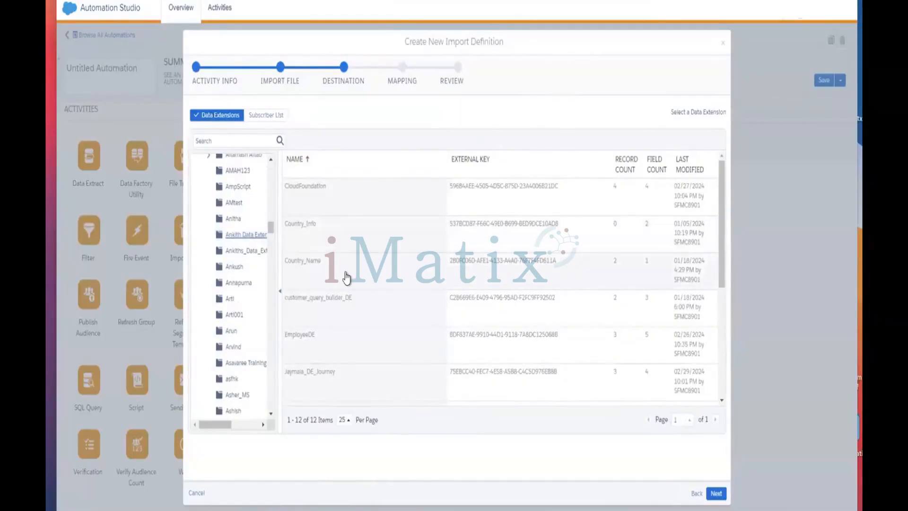
scroll(364, 308, down, 3)
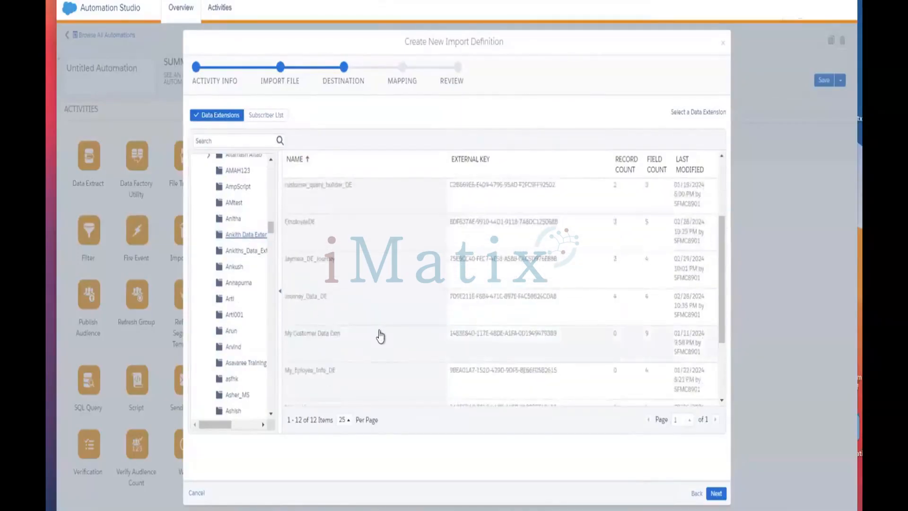
scroll(379, 334, down, 3)
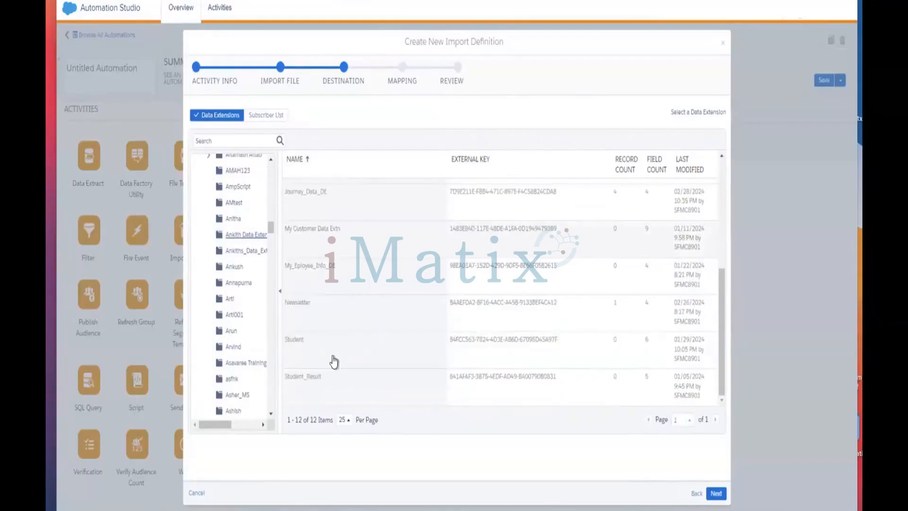
click(337, 352)
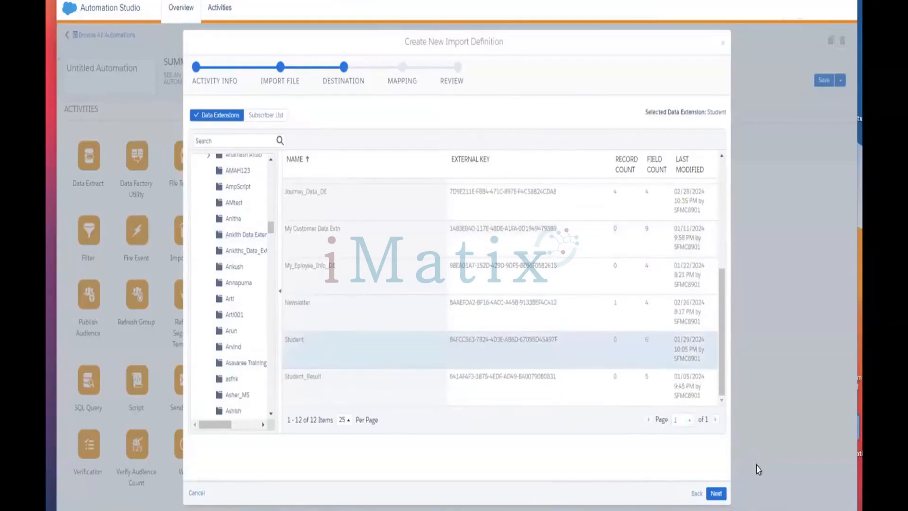
click(717, 493)
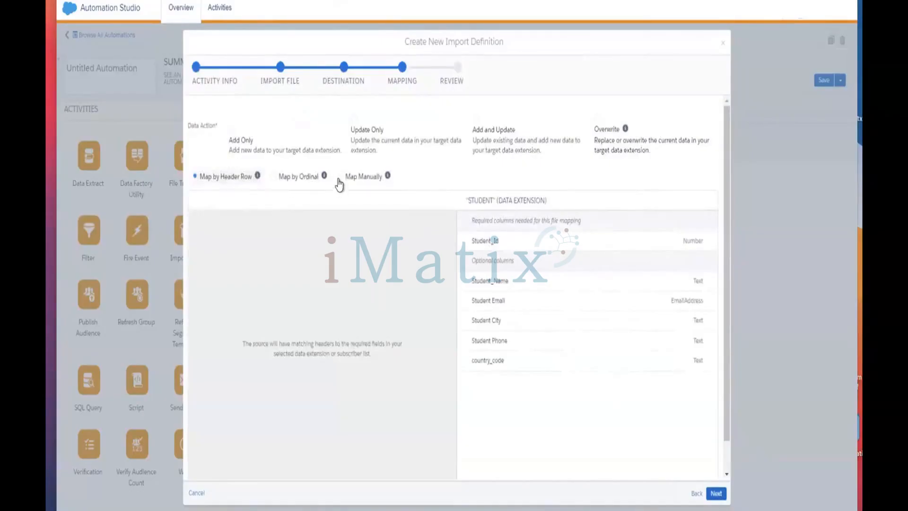
Step: Keep Map by Header Row and set the data action to Add Only
click(288, 181)
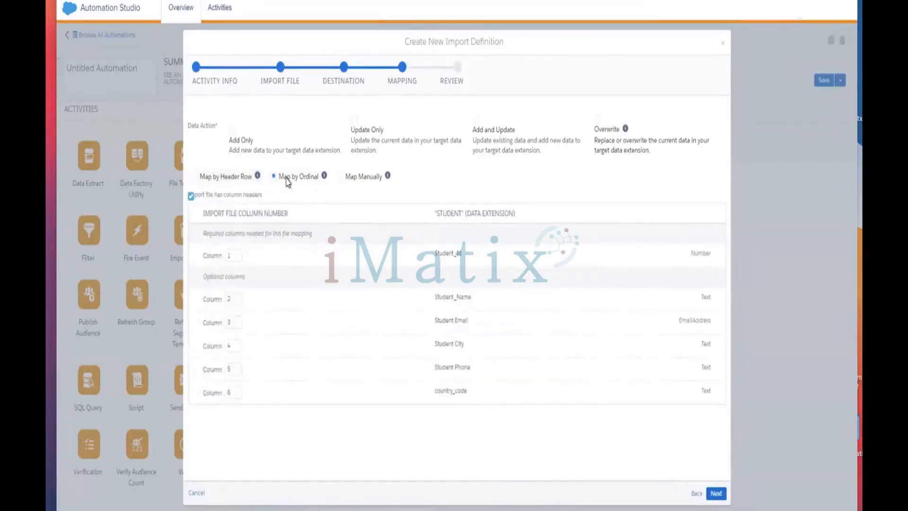
click(229, 176)
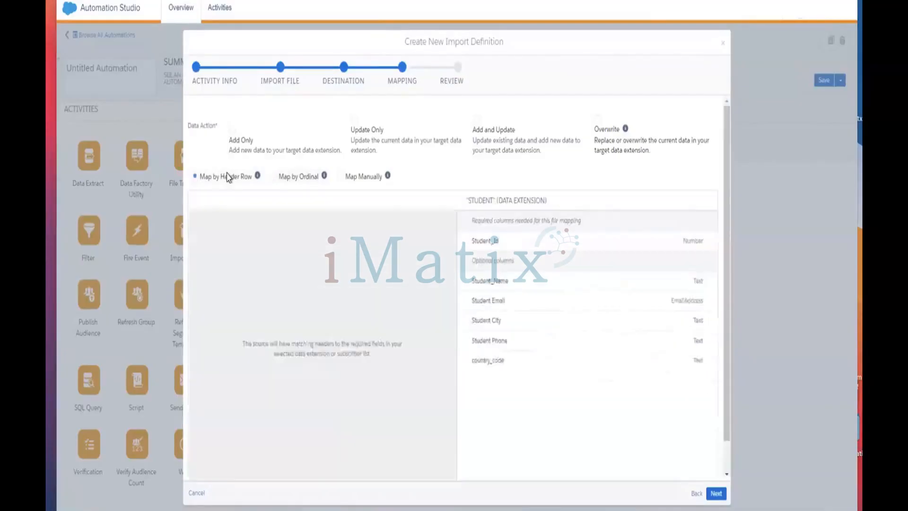
click(716, 493)
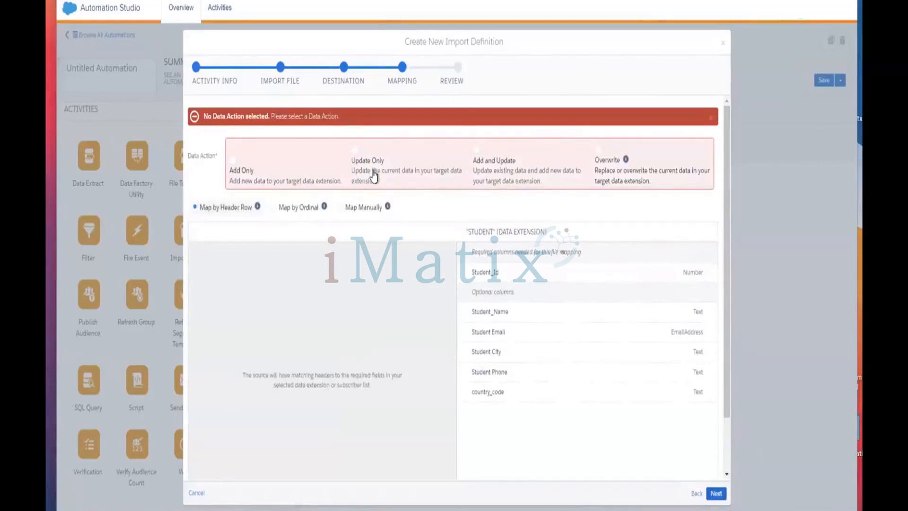
click(352, 151)
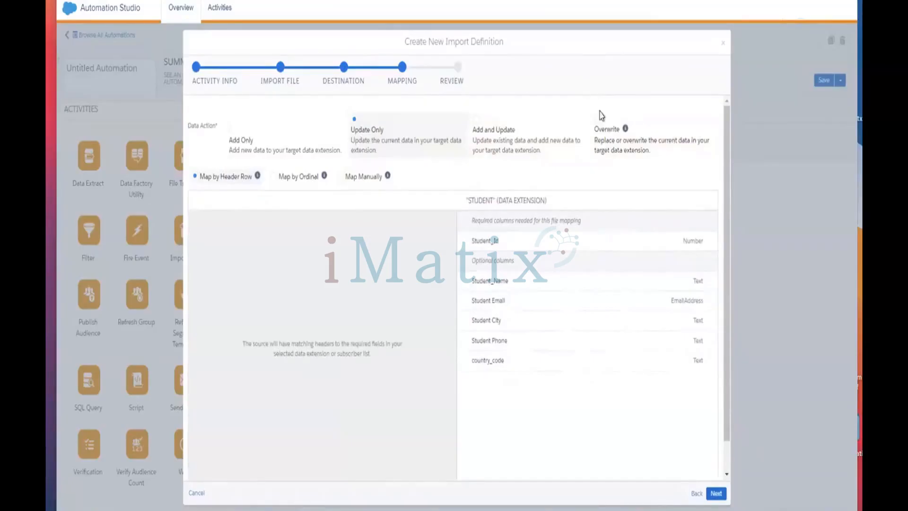
click(245, 138)
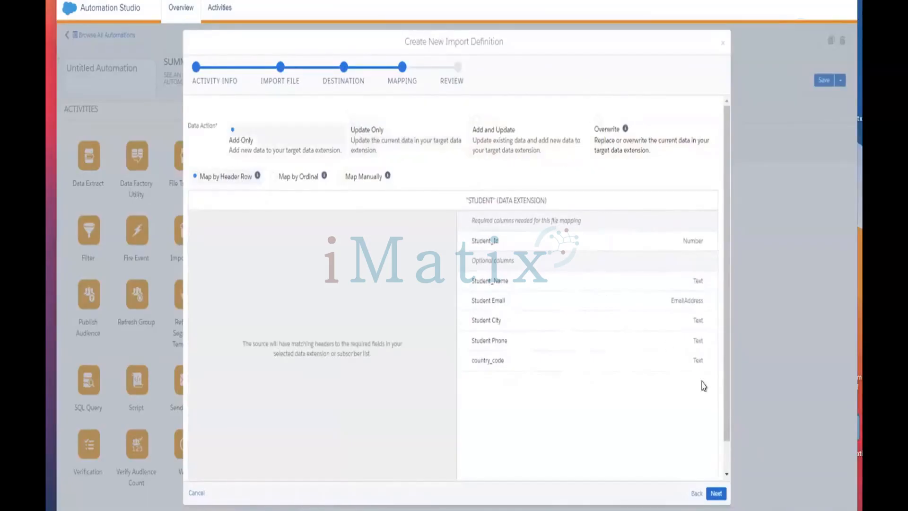
click(716, 494)
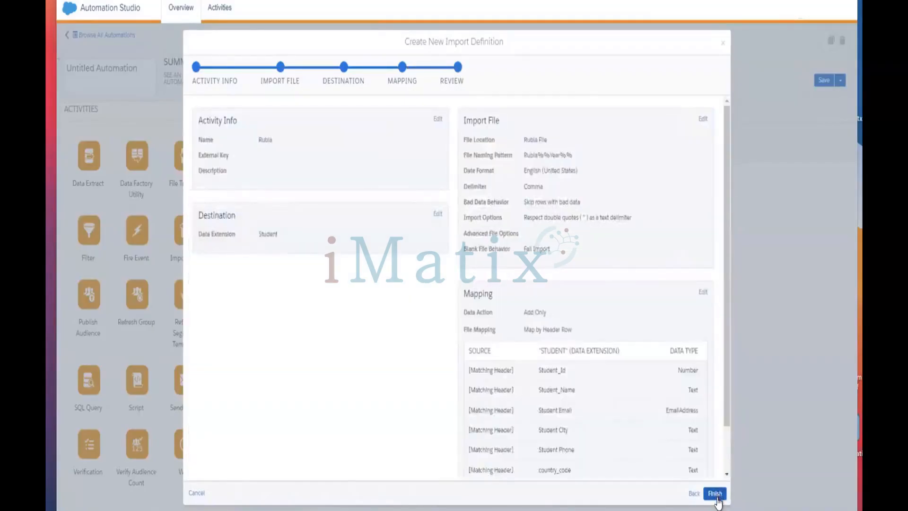
Step: Finish the Rubia import activity and bring up the automation's save settings
click(716, 495)
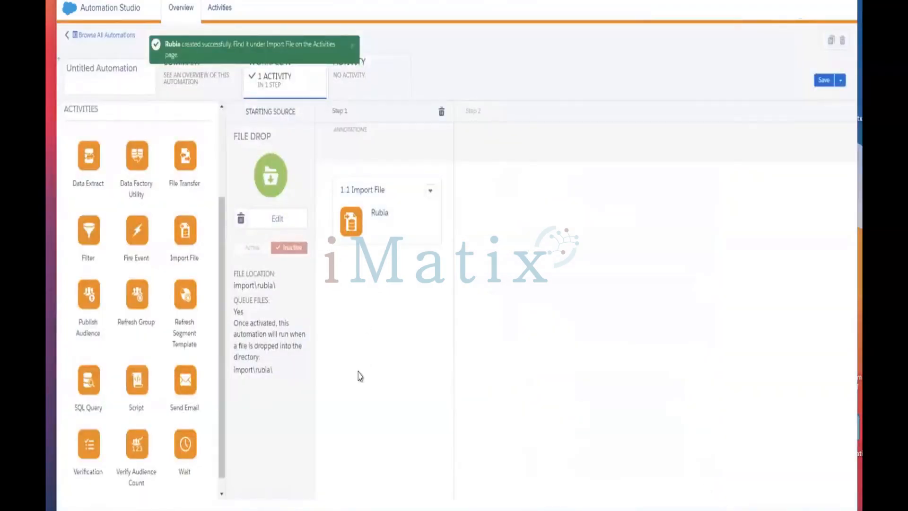
click(824, 81)
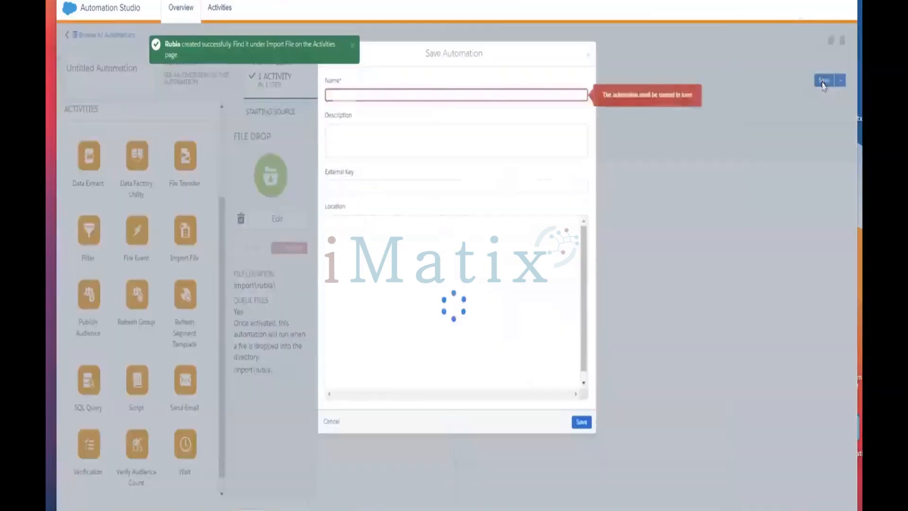
Step: Enter 'Rubia Automaiton' as the automation name and save it
click(508, 97)
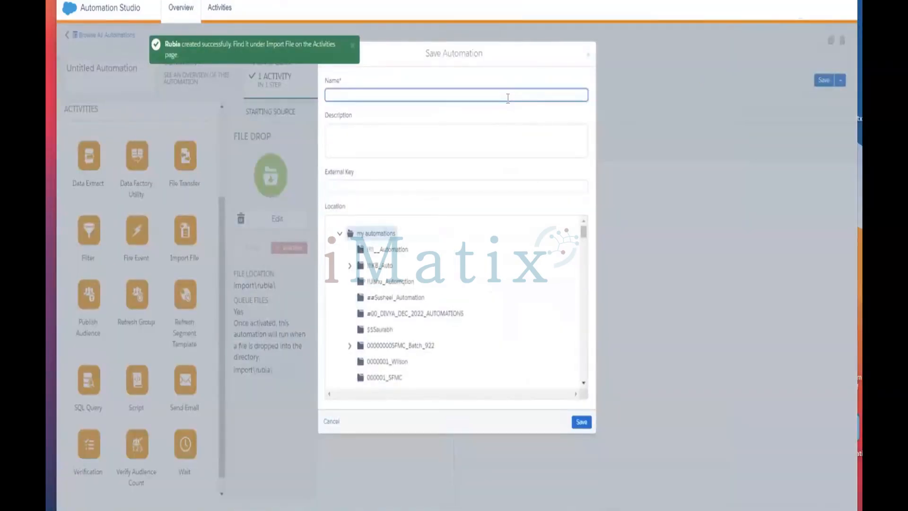
text(Rubia Automaiton)
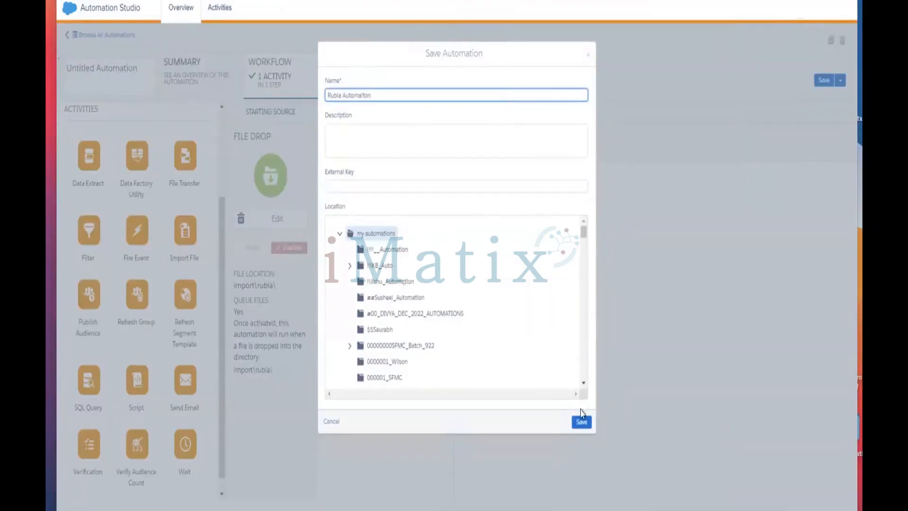
click(582, 422)
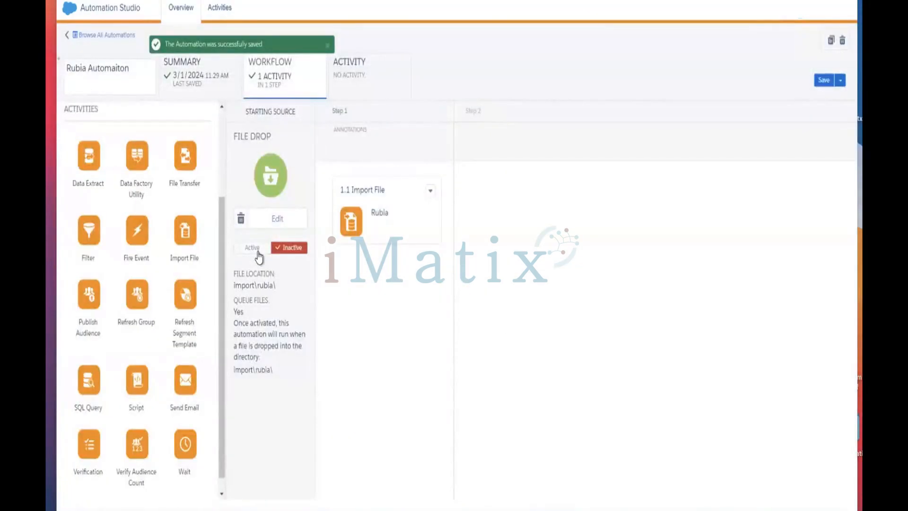
Step: Activate the File Drop trigger, save the automation, and view its Activity run log
click(259, 256)
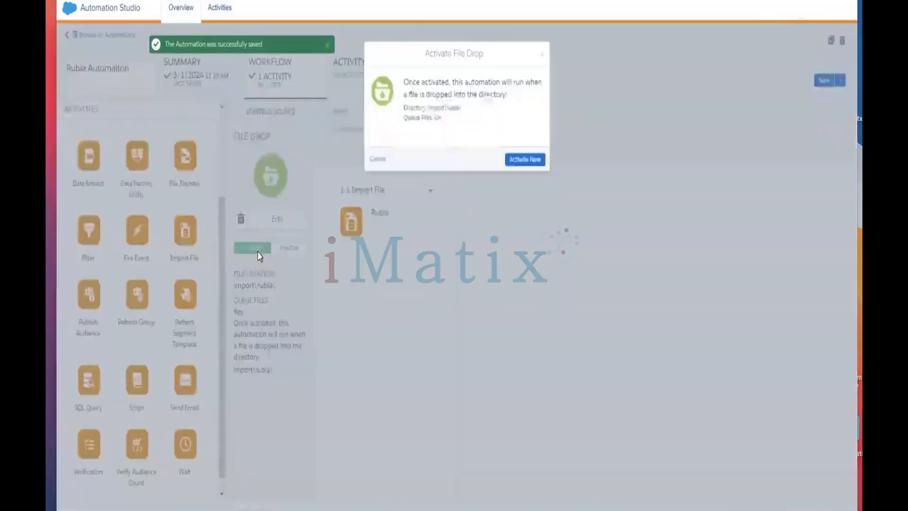
click(524, 160)
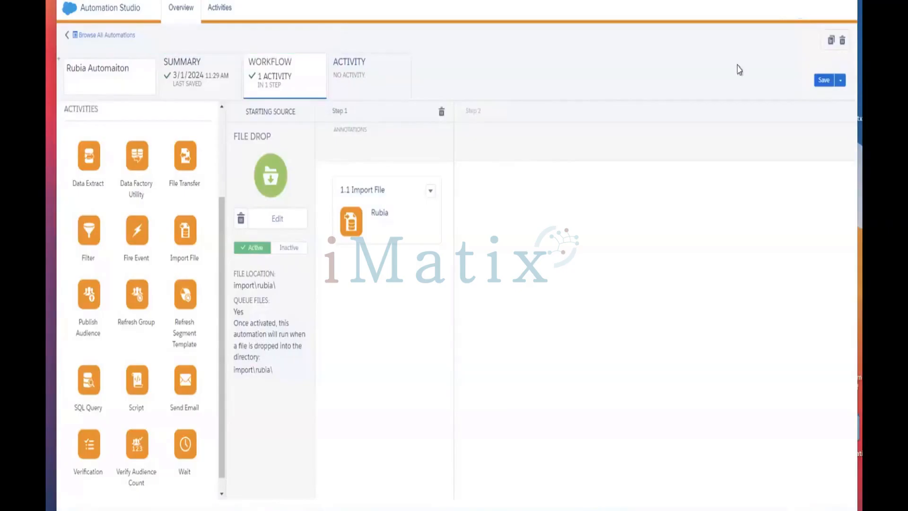
click(824, 80)
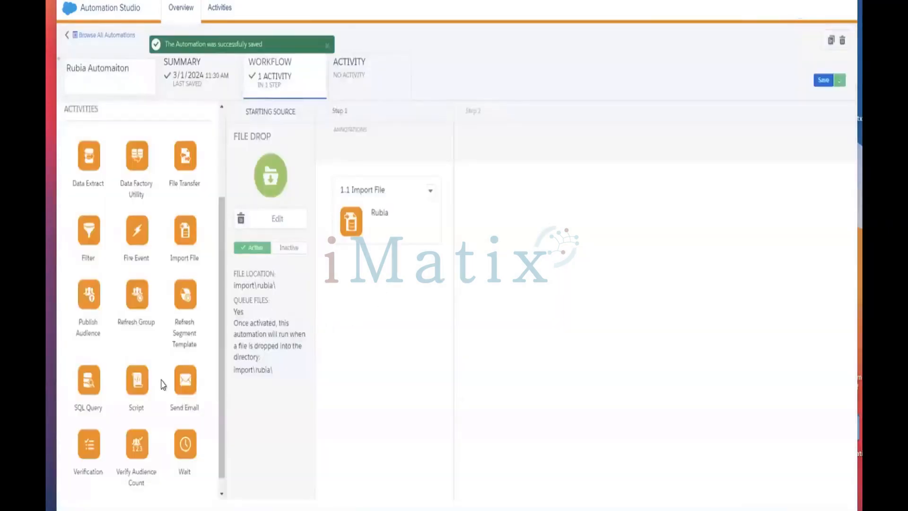
scroll(163, 384, up, 3)
scroll(161, 382, down, 3)
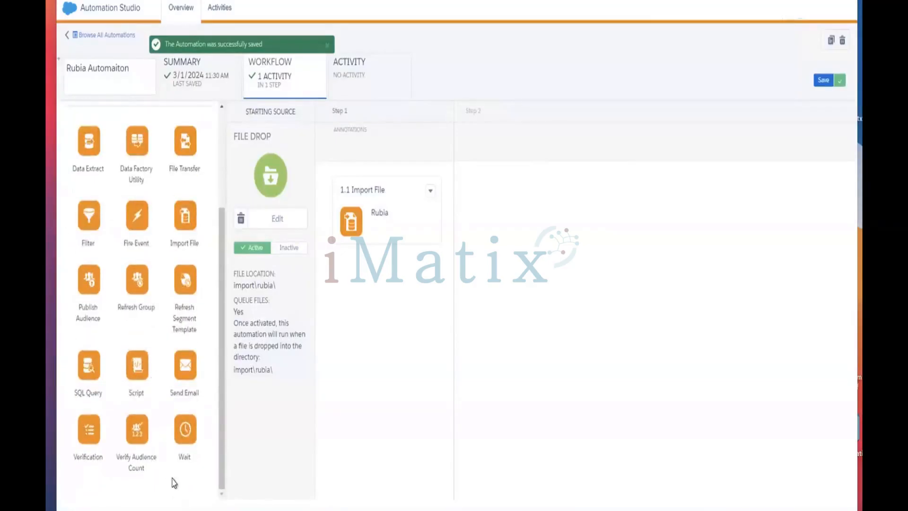
scroll(178, 360, up, 1)
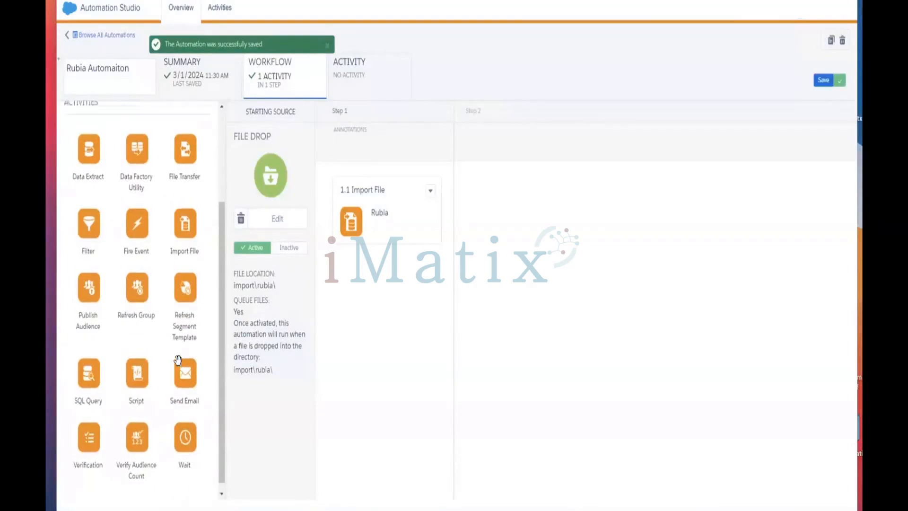
scroll(178, 360, up, 2)
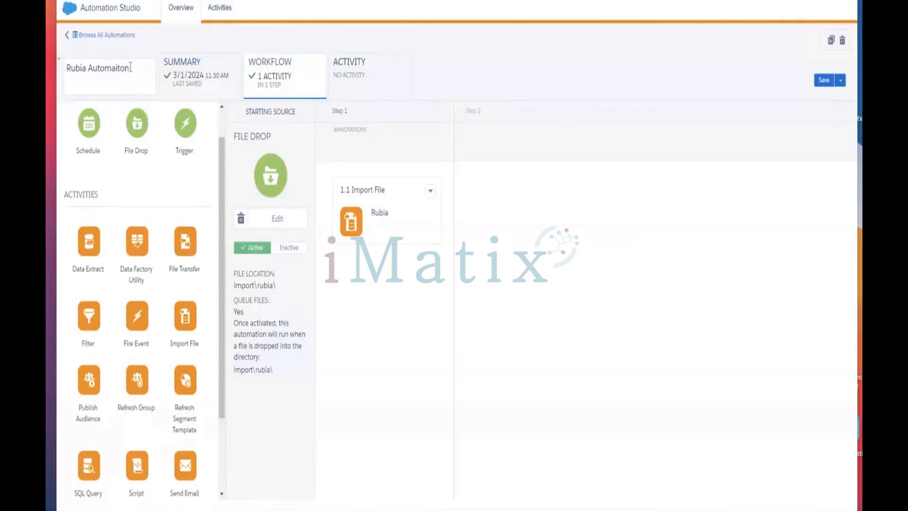
click(826, 80)
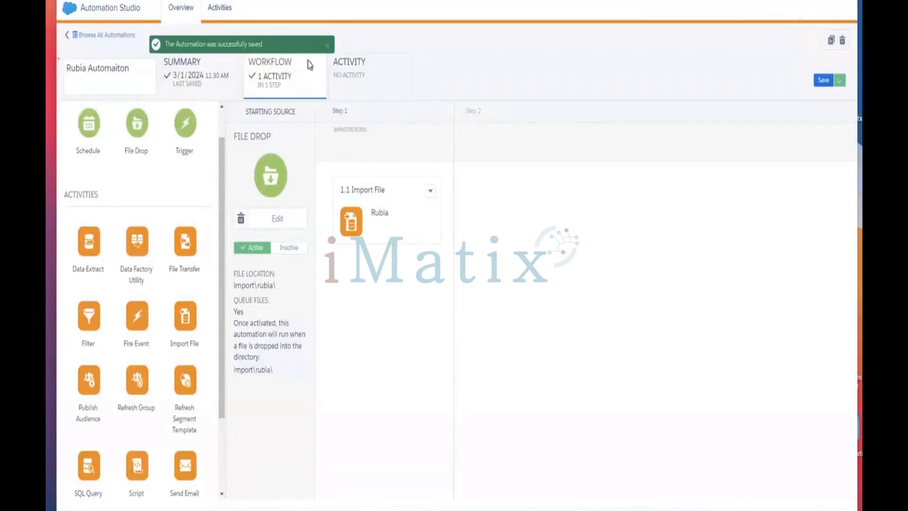
click(336, 66)
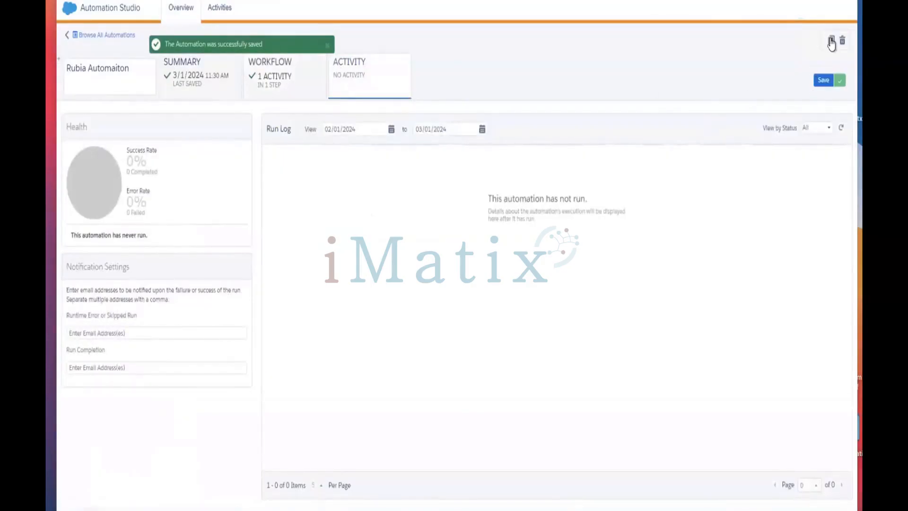
Step: Refresh the empty run log, review the Summary tab, then return to the Workflow view
click(842, 132)
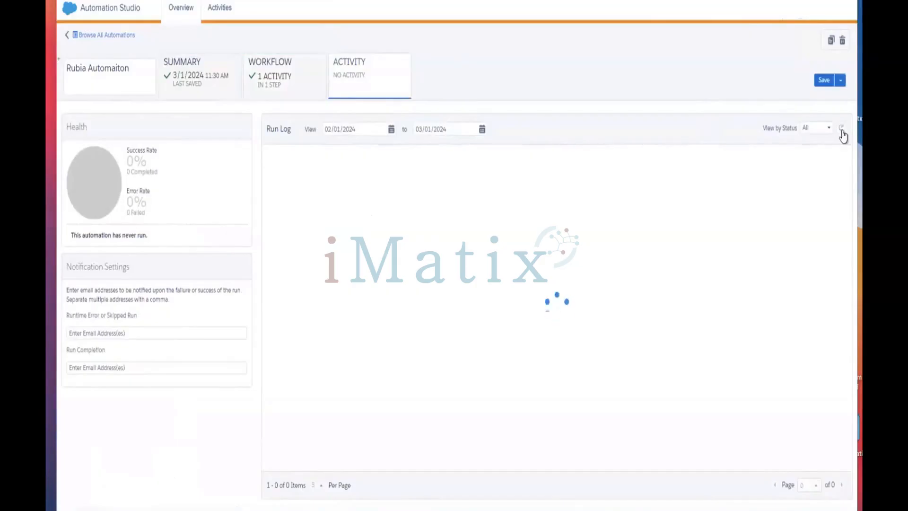
click(841, 132)
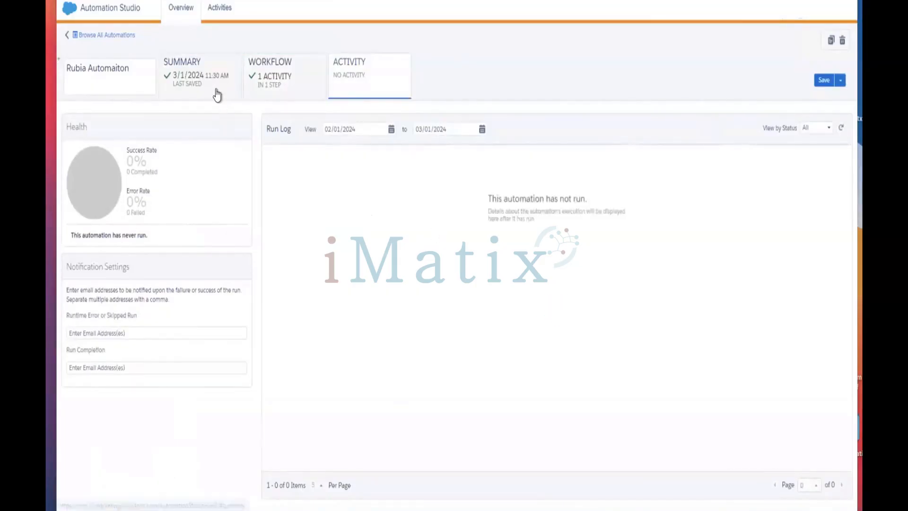
click(218, 93)
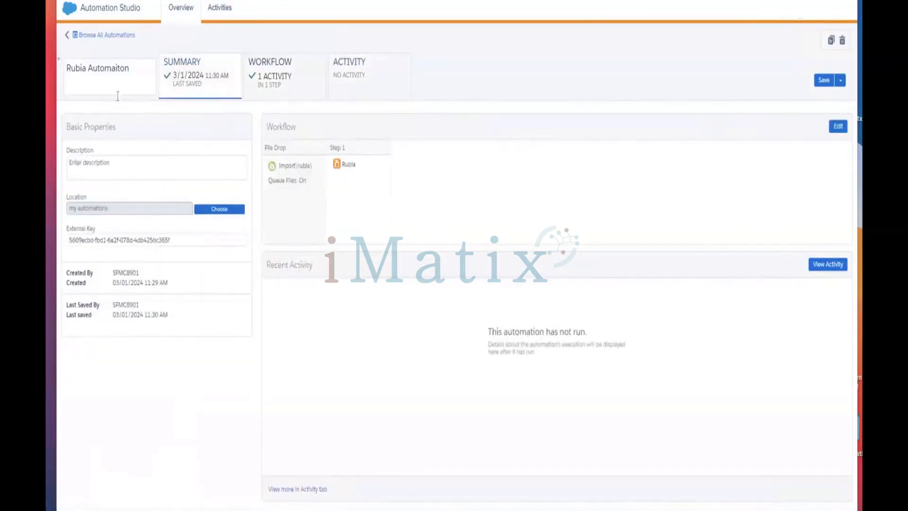
click(284, 100)
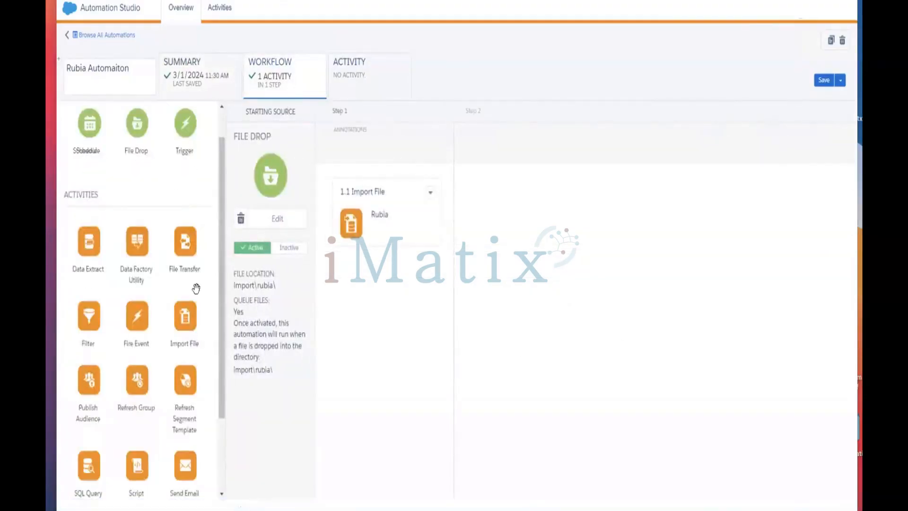
drag(197, 289, 276, 409)
drag(87, 124, 268, 398)
drag(90, 124, 644, 255)
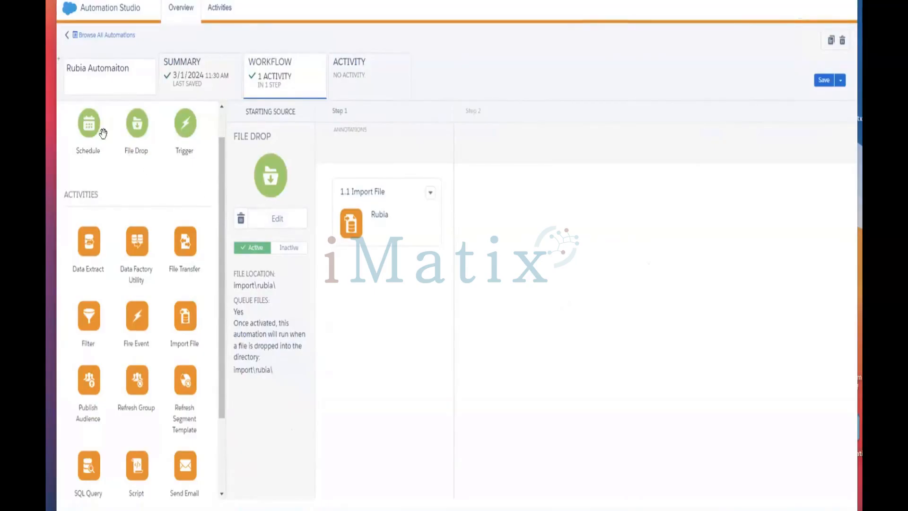
drag(89, 124, 274, 144)
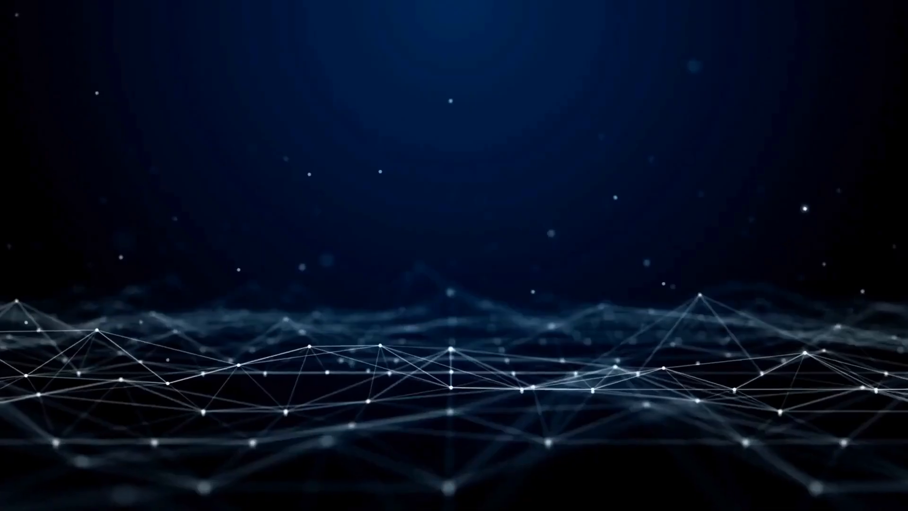